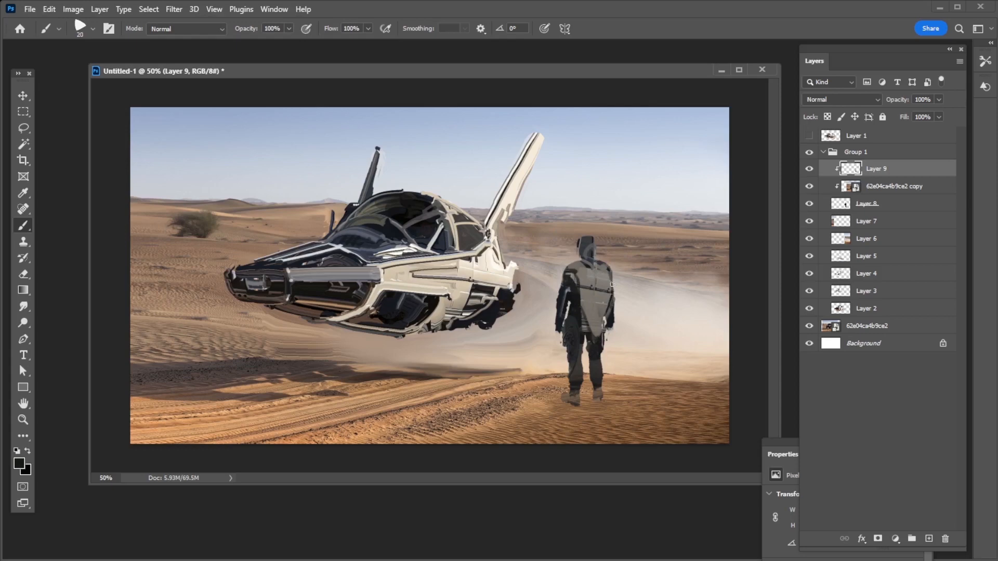
# Paint a stroke down the standing figure's back on Layer 9 with the 20 px brush
pyautogui.keyDown('alt'); pyautogui.click(583, 292); pyautogui.keyUp('alt')
pyautogui.moveTo(574, 264); pyautogui.dragTo(594, 335)
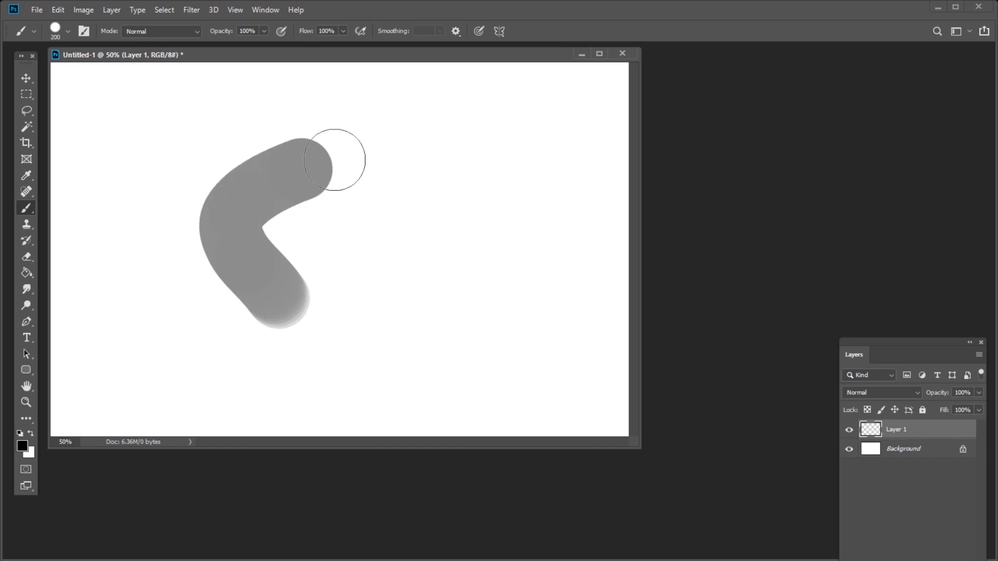
# Brush translucent dark strokes down the lower-left side of the grey silhouette on Layer 1
pyautogui.moveTo(334, 156)
pyautogui.mouseDown()
pyautogui.moveTo(317, 281)
pyautogui.moveTo(262, 220)
pyautogui.moveTo(278, 294)
pyautogui.moveTo(269, 285)
pyautogui.moveTo(287, 331)
pyautogui.mouseUp()
pyautogui.press('[')
pyautogui.press('[')
pyautogui.press('[')
pyautogui.press('[')
pyautogui.press('[')
pyautogui.hotkey('ctrl', 'z')
pyautogui.moveTo(237, 288)
pyautogui.mouseDown()
pyautogui.moveTo(268, 351)
pyautogui.moveTo(249, 377)
pyautogui.mouseUp()
pyautogui.moveTo(260, 366); pyautogui.dragTo(340, 340)
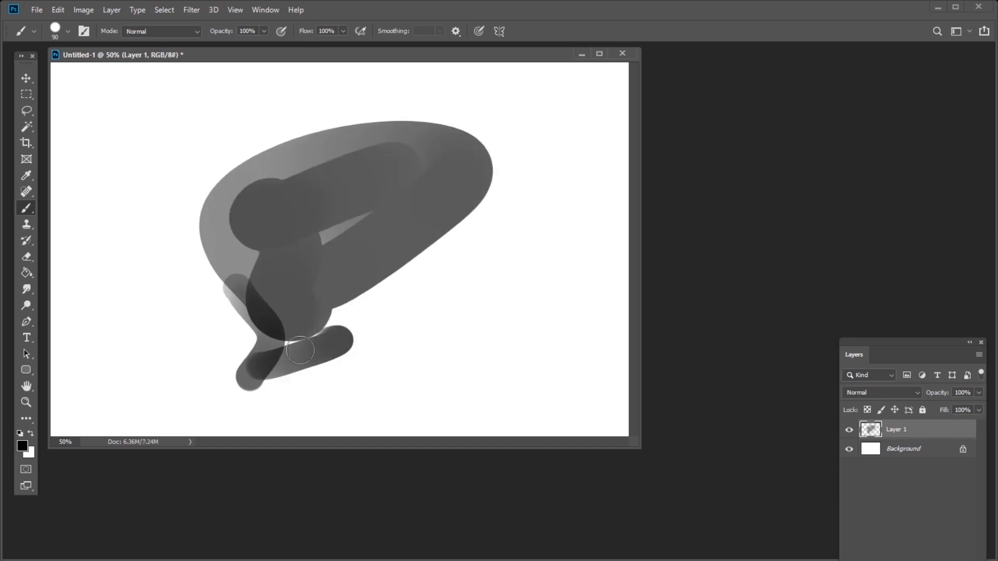
pyautogui.hotkey('ctrl', 'z')
pyautogui.press('[')
pyautogui.moveTo(270, 313)
pyautogui.mouseDown()
pyautogui.moveTo(257, 354)
pyautogui.moveTo(376, 314)
pyautogui.mouseUp()
pyautogui.moveTo(265, 352); pyautogui.dragTo(375, 295)
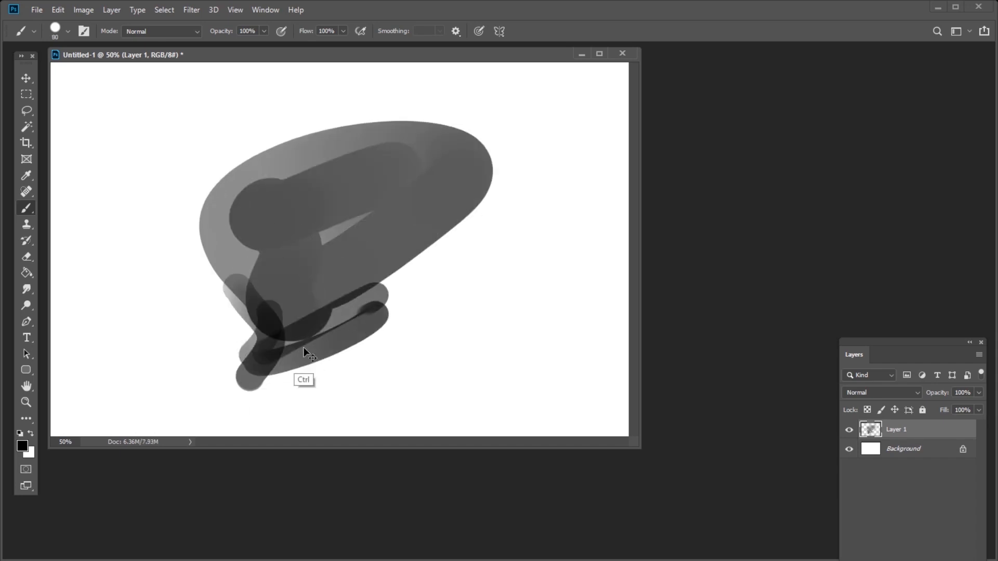
pyautogui.hotkey('ctrl', 'z')
pyautogui.hotkey('ctrl', 'z')
pyautogui.hotkey('ctrl', 'z')
# Brush overlapping translucent dark strokes diagonally along the silhouette's lower edge, from its lower-left tip toward the middle
pyautogui.moveTo(239, 378); pyautogui.dragTo(374, 301)
pyautogui.moveTo(274, 344); pyautogui.dragTo(349, 301)
pyautogui.press('[')
pyautogui.press('[')
pyautogui.press('[')
pyautogui.press('[')
pyautogui.moveTo(390, 270)
pyautogui.mouseDown()
pyautogui.moveTo(372, 279)
pyautogui.moveTo(379, 270)
pyautogui.moveTo(368, 302)
pyautogui.mouseUp()
# Stamp a large dark circle over the middle of the silhouette's lower edge
pyautogui.press(']')
pyautogui.press(']')
pyautogui.press(']')
pyautogui.press(']')
pyautogui.press(']')
pyautogui.press(']')
pyautogui.press(']')
pyautogui.press(']')
pyautogui.press(']')
pyautogui.press(']')
pyautogui.press(']')
pyautogui.press(']')
pyautogui.press('[')
pyautogui.press('[')
pyautogui.click(380, 270)
# Brush dark strokes along the right side of the large dark circle with a 60 px brush
pyautogui.press('[')
pyautogui.press('[')
pyautogui.press('[')
pyautogui.press('[')
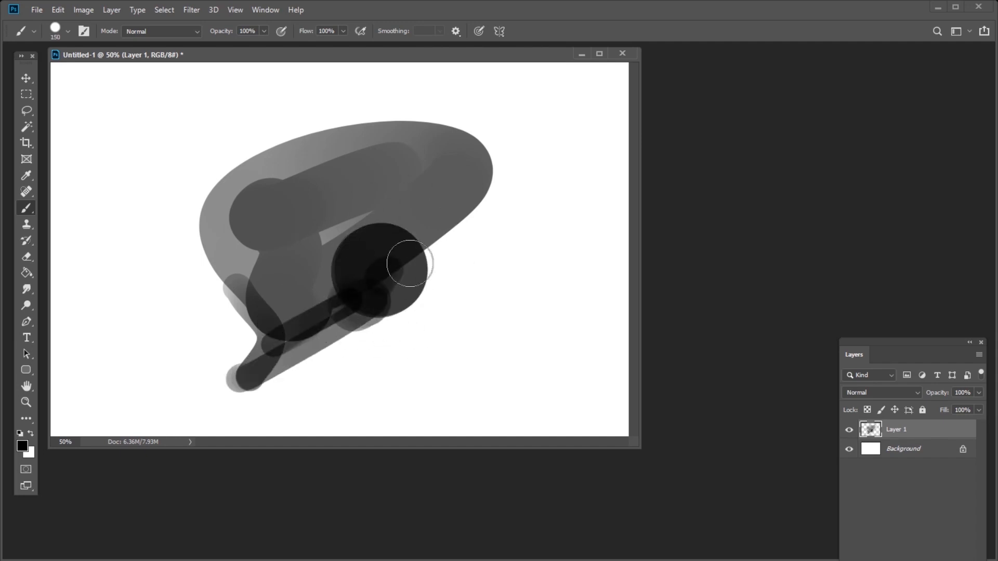
pyautogui.press('[')
pyautogui.press('[')
pyautogui.press('[')
pyautogui.press('[')
pyautogui.press('[')
pyautogui.press('[')
pyautogui.moveTo(427, 244); pyautogui.dragTo(419, 253)
pyautogui.moveTo(447, 219); pyautogui.dragTo(409, 295)
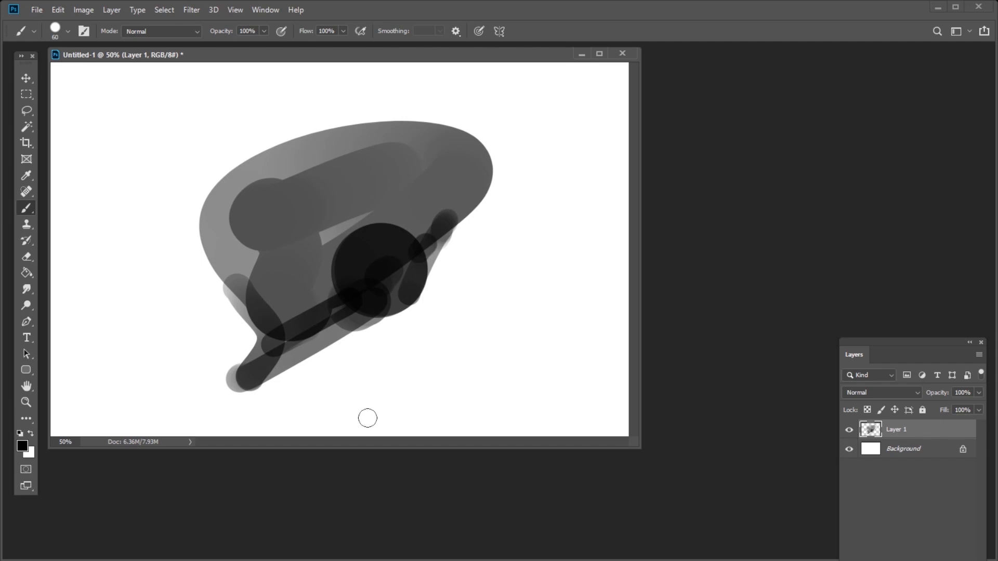
# Add small dark accent strokes at the silhouette's lower-left edge with a finer brush
pyautogui.press('[')
pyautogui.press('[')
pyautogui.press('[')
pyautogui.press('[')
pyautogui.press('[')
pyautogui.press('[')
pyautogui.moveTo(254, 295); pyautogui.dragTo(261, 286)
pyautogui.moveTo(248, 295)
pyautogui.mouseDown()
pyautogui.moveTo(301, 280)
pyautogui.moveTo(488, 145)
pyautogui.moveTo(468, 174)
pyautogui.mouseUp()
pyautogui.press('[')
pyautogui.press('[')
pyautogui.press(']')
pyautogui.press(']')
pyautogui.press(']')
pyautogui.press(']')
pyautogui.press(']')
pyautogui.press(']')
pyautogui.press(']')
pyautogui.press(']')
pyautogui.hotkey('ctrl', 'z')
pyautogui.hotkey('ctrl', 'z')
pyautogui.hotkey('ctrl', 'z')
pyautogui.hotkey('ctrl', 'z')
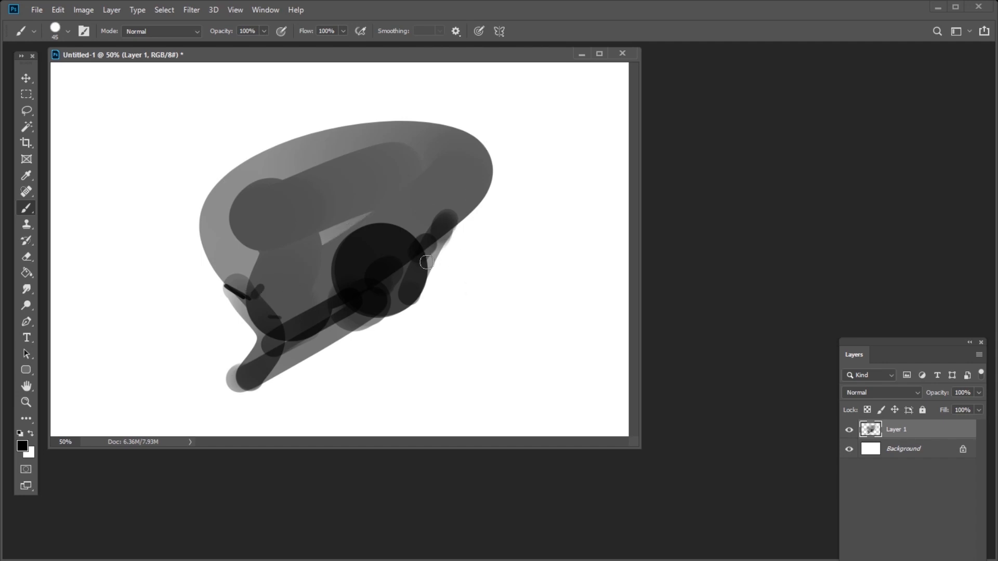
# Brush a broad curved stroke across the silhouette's middle and stamp a round shape at its right end
pyautogui.press(']')
pyautogui.press(']')
pyautogui.press(']')
pyautogui.press(']')
pyautogui.press(']')
pyautogui.press(']')
pyautogui.press(']')
pyautogui.press(']')
pyautogui.press(']')
pyautogui.press(']')
pyautogui.moveTo(282, 273); pyautogui.dragTo(345, 234)
pyautogui.click(451, 183)
# Add smaller dark strokes over the lower right of the large dark circle with a 70 px brush
pyautogui.press('[')
pyautogui.press('[')
pyautogui.press('[')
pyautogui.press('[')
pyautogui.press('[')
pyautogui.moveTo(359, 339); pyautogui.dragTo(411, 281)
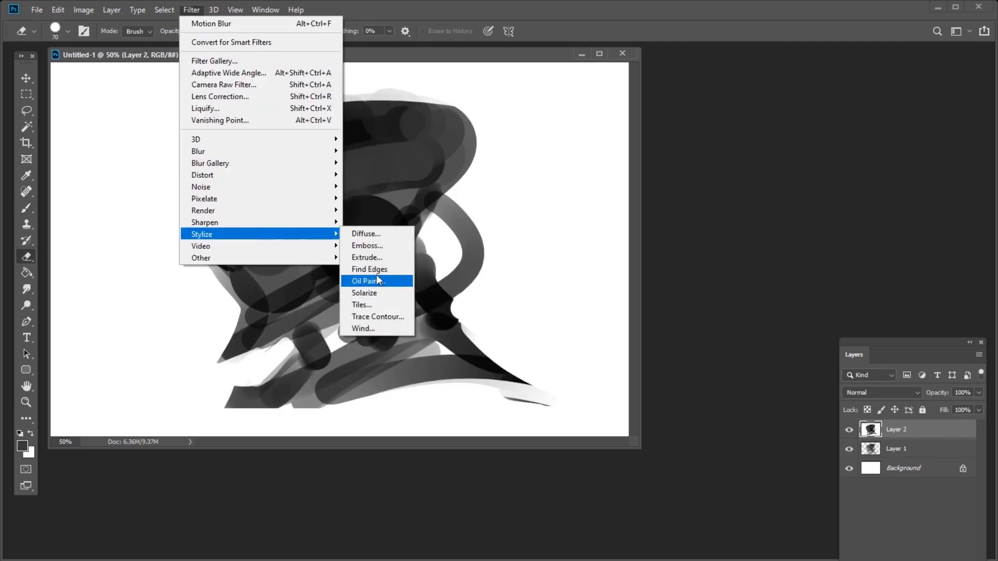
pyautogui.click(374, 270)
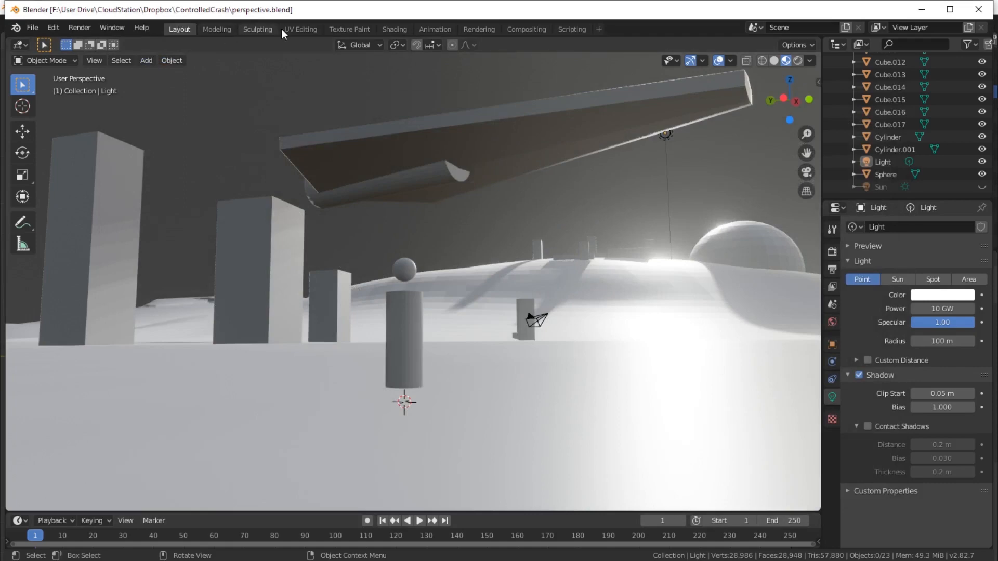
# Switch to Blender and examine the blocked-out 3D scene with the ground mesh selected
pyautogui.click(480, 28)
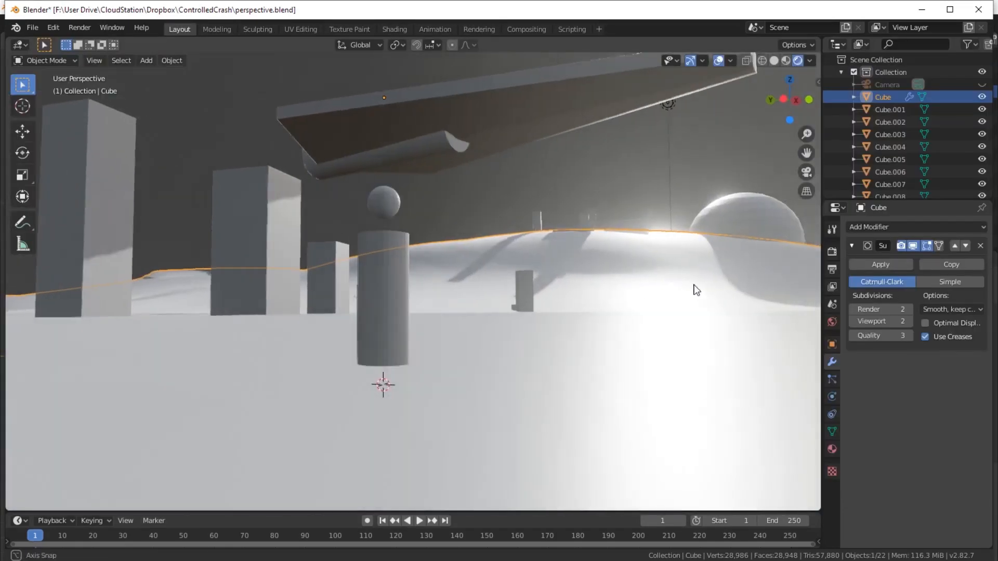
pyautogui.moveTo(694, 284); pyautogui.dragTo(692, 285)
pyautogui.scroll(1, 719, 278)
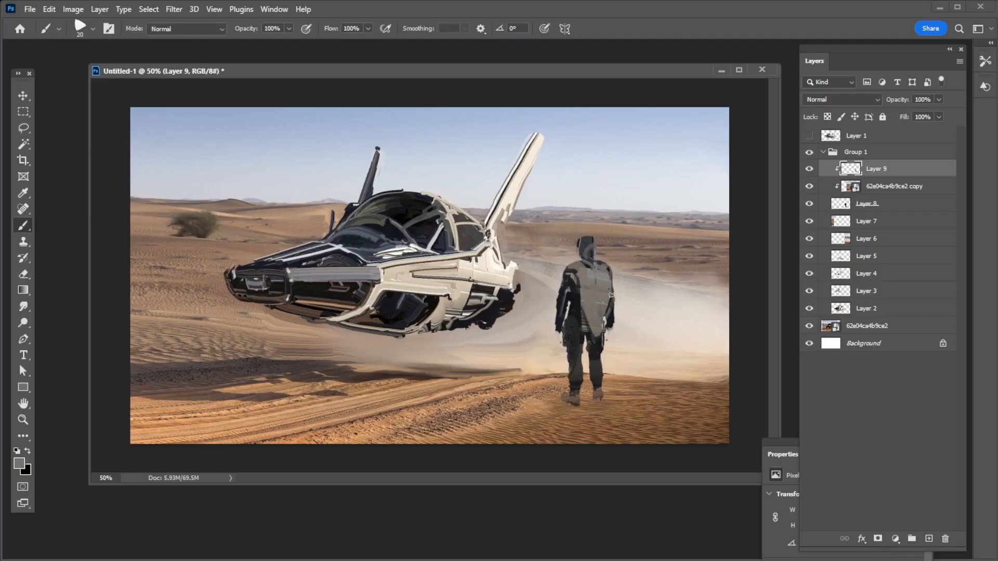
# Switch back to Photoshop and paint curved grey strokes down the figure's back with a 25 px brush
pyautogui.keyDown('alt'); pyautogui.click(577, 289); pyautogui.keyUp('alt')
pyautogui.press(']')
pyautogui.press(']')
pyautogui.moveTo(573, 267); pyautogui.dragTo(599, 332)
pyautogui.keyDown('alt'); pyautogui.click(613, 287); pyautogui.keyUp('alt')
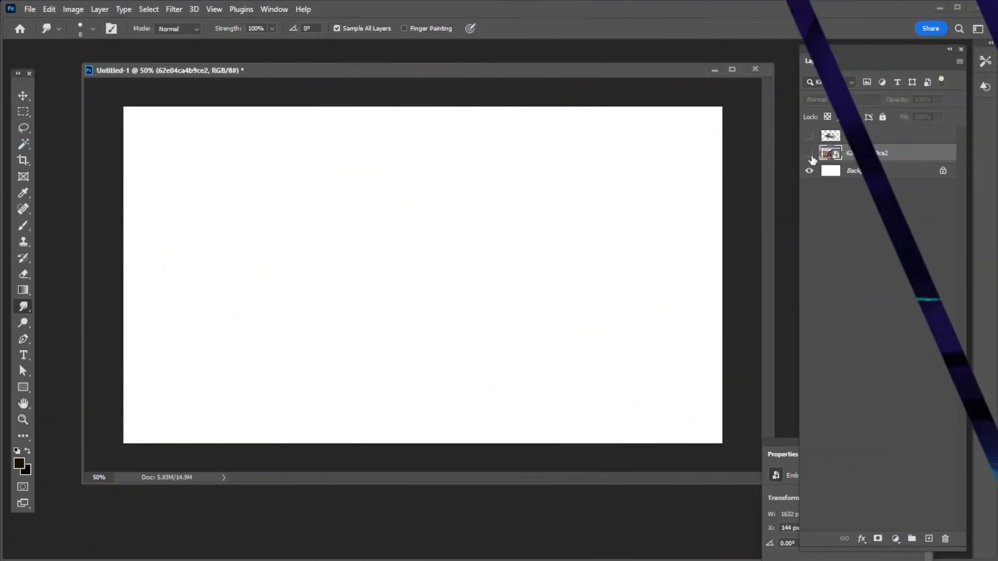
# Add an empty layer above the truck photo and enlarge the Smudge brush to 150 px
pyautogui.click(810, 154)
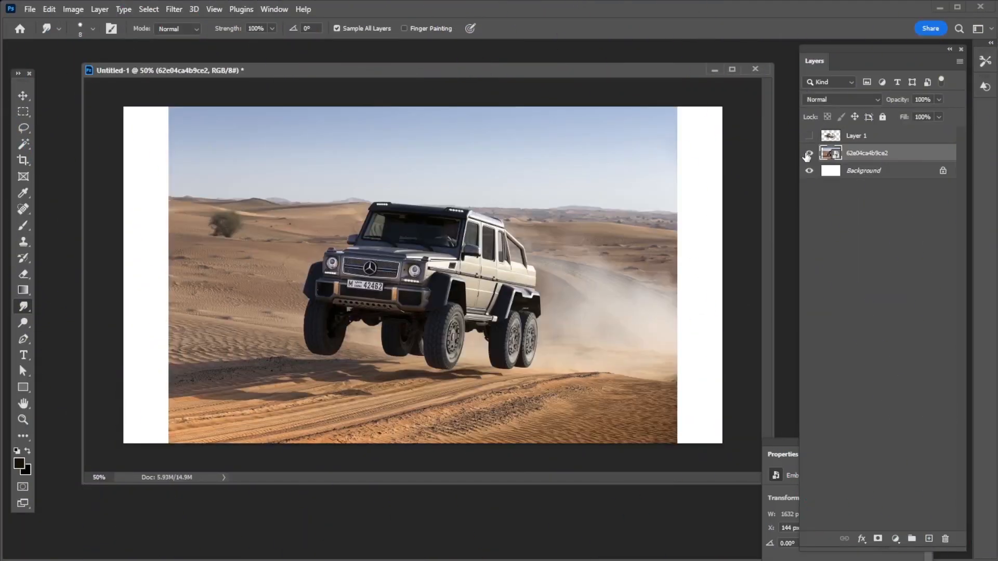
pyautogui.click(928, 540)
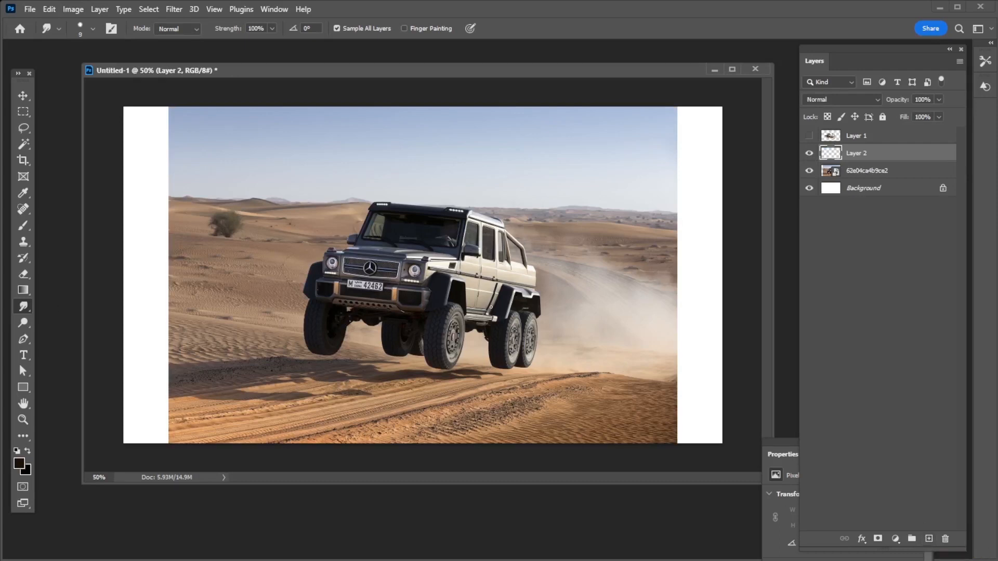
pyautogui.press(']')
pyautogui.press(']')
pyautogui.press(']')
pyautogui.press(']')
pyautogui.press(']')
pyautogui.press(']')
pyautogui.press(']')
pyautogui.press(']')
pyautogui.press(']')
pyautogui.press(']')
pyautogui.press(']')
pyautogui.press(']')
pyautogui.moveTo(505, 69); pyautogui.dragTo(512, 70)
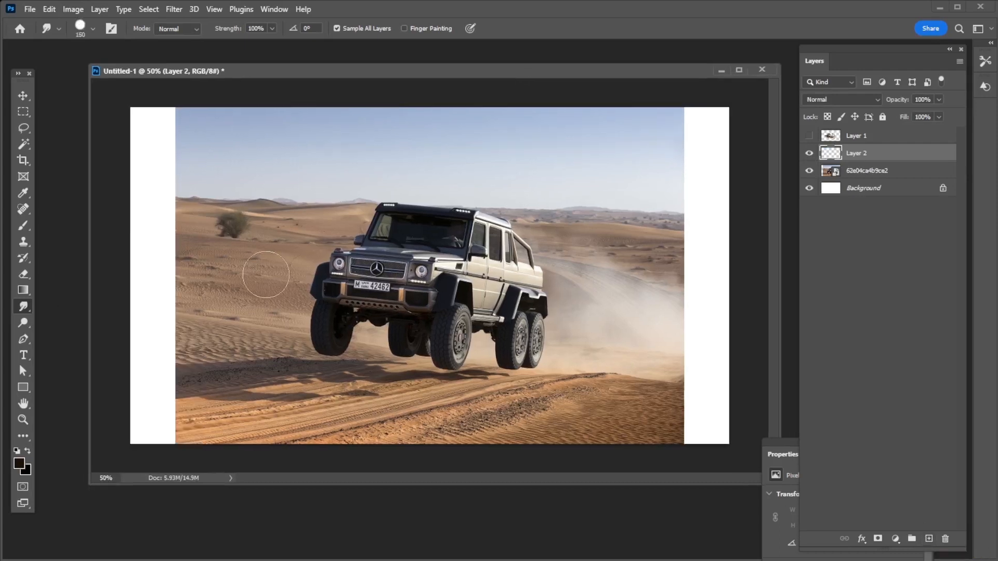
# Smudge the dust cloud across the truck's rear wheels to cover them
pyautogui.press('[')
pyautogui.press('[')
pyautogui.press('[')
pyautogui.moveTo(560, 328); pyautogui.dragTo(479, 343)
pyautogui.moveTo(557, 356)
pyautogui.mouseDown()
pyautogui.moveTo(496, 356)
pyautogui.moveTo(485, 344)
pyautogui.moveTo(509, 335)
pyautogui.moveTo(468, 340)
pyautogui.mouseUp()
# Smudge the desert sand over the truck's front wheels with a 70 px brush
pyautogui.press('[')
pyautogui.press('[')
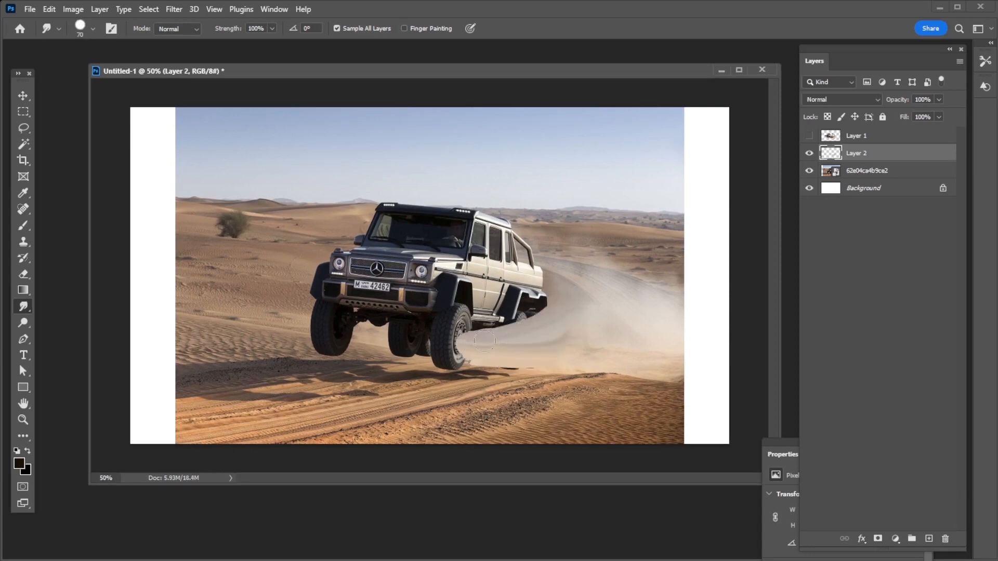
pyautogui.moveTo(310, 295); pyautogui.dragTo(384, 329)
pyautogui.moveTo(306, 296); pyautogui.dragTo(382, 331)
pyautogui.moveTo(308, 323)
pyautogui.mouseDown()
pyautogui.moveTo(375, 337)
pyautogui.moveTo(364, 345)
pyautogui.mouseUp()
pyautogui.moveTo(322, 349)
pyautogui.mouseDown()
pyautogui.moveTo(403, 353)
pyautogui.moveTo(468, 340)
pyautogui.moveTo(439, 346)
pyautogui.moveTo(483, 360)
pyautogui.mouseUp()
# Smudge pale dust into the ground beneath the front wheel with a 40 px brush
pyautogui.press('[')
pyautogui.press('[')
pyautogui.press('[')
pyautogui.moveTo(481, 355); pyautogui.dragTo(443, 354)
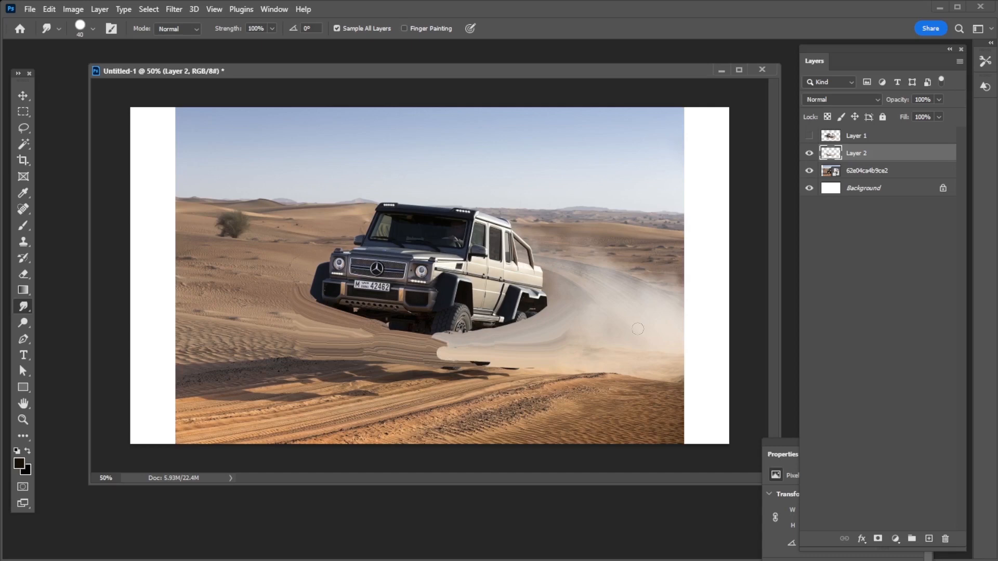
# Smudge the truck's windshield top and roof into a rounded canopy arch
pyautogui.press(']')
pyautogui.press(']')
pyautogui.press(']')
pyautogui.press(']')
pyautogui.press(']')
pyautogui.press(']')
pyautogui.press(']')
pyautogui.press(']')
pyautogui.press(']')
pyautogui.press(']')
pyautogui.press('[')
pyautogui.press('[')
pyautogui.press('[')
pyautogui.press('[')
pyautogui.press('[')
pyautogui.press('[')
pyautogui.press('[')
pyautogui.press('[')
pyautogui.press('[')
pyautogui.press('[')
pyautogui.press('[')
pyautogui.press('[')
pyautogui.press('[')
pyautogui.press('[')
pyautogui.press('[')
pyautogui.press('[')
pyautogui.press(']')
pyautogui.press(']')
pyautogui.press(']')
pyautogui.moveTo(372, 230)
pyautogui.mouseDown()
pyautogui.moveTo(475, 193)
pyautogui.moveTo(385, 223)
pyautogui.moveTo(454, 211)
pyautogui.moveTo(488, 233)
pyautogui.moveTo(467, 203)
pyautogui.moveTo(476, 211)
pyautogui.mouseUp()
pyautogui.press('[')
pyautogui.press('[')
pyautogui.moveTo(359, 216)
pyautogui.mouseDown()
pyautogui.moveTo(356, 241)
pyautogui.moveTo(467, 199)
pyautogui.mouseUp()
pyautogui.press(']')
pyautogui.moveTo(477, 251); pyautogui.dragTo(421, 210)
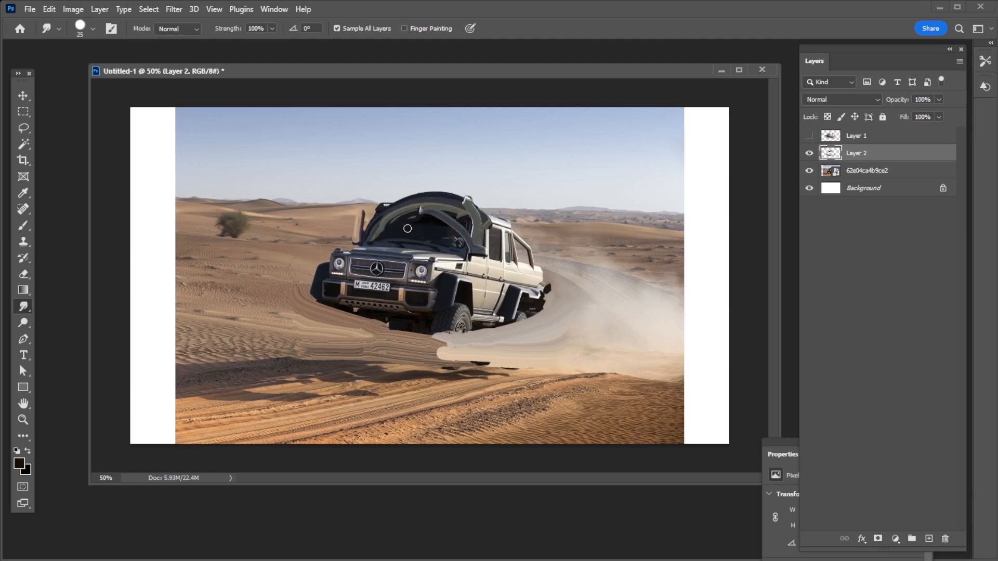
pyautogui.hotkey('ctrl', 'z')
pyautogui.hotkey('ctrl', 'z')
# Smudge a curved inner band across the windshield below the canopy arch
pyautogui.press(']')
pyautogui.press(']')
pyautogui.press(']')
pyautogui.press(']')
pyautogui.press(']')
pyautogui.press(']')
pyautogui.press(']')
pyautogui.press(']')
pyautogui.moveTo(465, 245)
pyautogui.mouseDown()
pyautogui.moveTo(447, 252)
pyautogui.moveTo(484, 247)
pyautogui.moveTo(370, 242)
pyautogui.mouseUp()
pyautogui.hotkey('ctrl', 'z')
# Smudge the side windows and rear roofline into the canopy's curve with a small brush
pyautogui.press('[')
pyautogui.press('[')
pyautogui.press('[')
pyautogui.press('[')
pyautogui.press('[')
pyautogui.press('[')
pyautogui.press('[')
pyautogui.press('[')
pyautogui.press('[')
pyautogui.press('[')
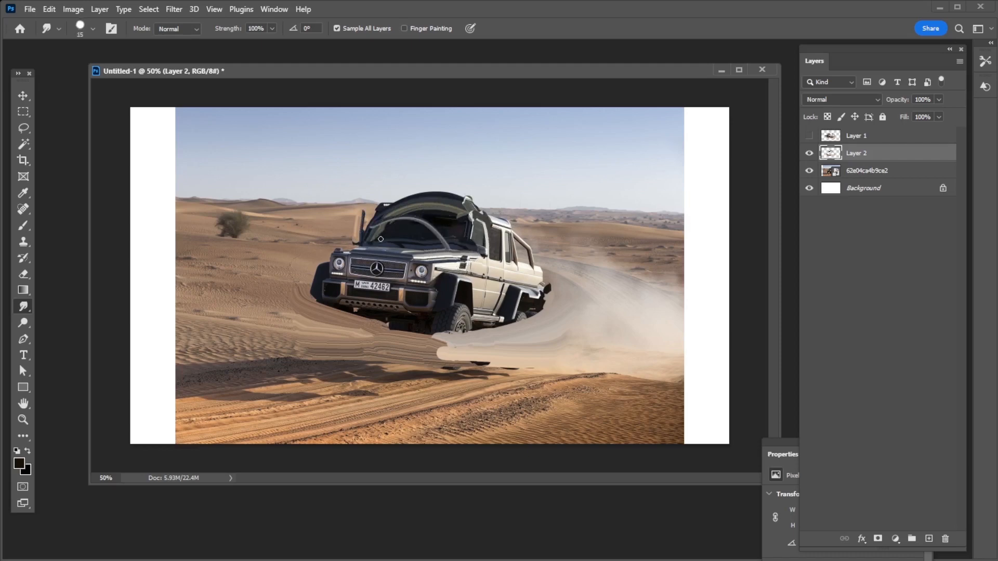
pyautogui.press('[')
pyautogui.moveTo(475, 244)
pyautogui.mouseDown()
pyautogui.moveTo(486, 208)
pyautogui.moveTo(530, 263)
pyautogui.moveTo(515, 263)
pyautogui.moveTo(511, 235)
pyautogui.moveTo(481, 213)
pyautogui.mouseUp()
# Smudge the side body panels and wheel arches forward and down into a continuous hull
pyautogui.press(']')
pyautogui.press(']')
pyautogui.press(']')
pyautogui.press(']')
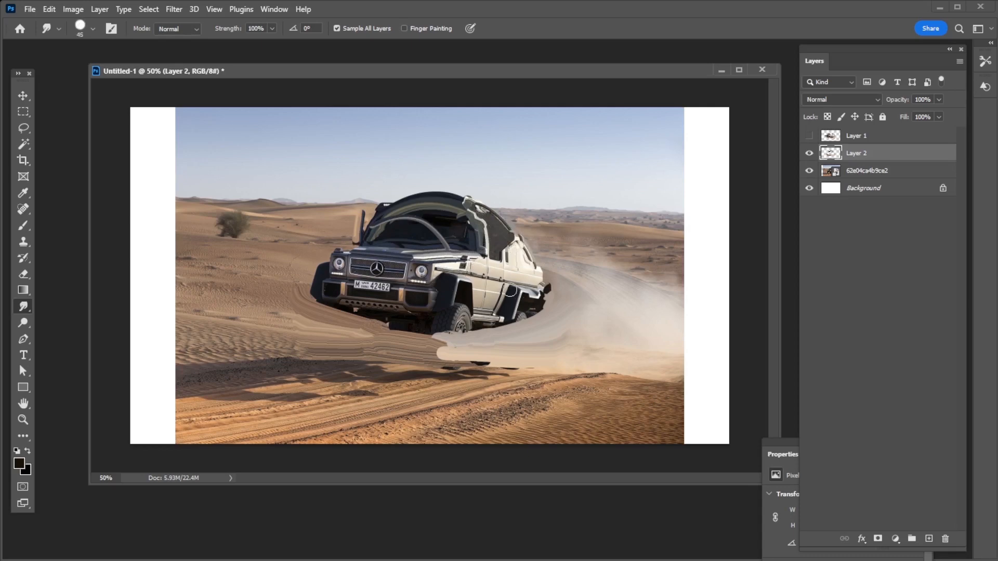
pyautogui.moveTo(510, 290)
pyautogui.mouseDown()
pyautogui.moveTo(505, 308)
pyautogui.moveTo(479, 324)
pyautogui.moveTo(443, 305)
pyautogui.moveTo(455, 323)
pyautogui.moveTo(441, 330)
pyautogui.mouseUp()
pyautogui.press(']')
pyautogui.press(']')
pyautogui.press('[')
pyautogui.press('[')
pyautogui.moveTo(467, 286); pyautogui.dragTo(421, 275)
# Smudge the hood and the front side panel into hull shapes with a 30 px brush
pyautogui.press('[')
pyautogui.press('[')
pyautogui.press('[')
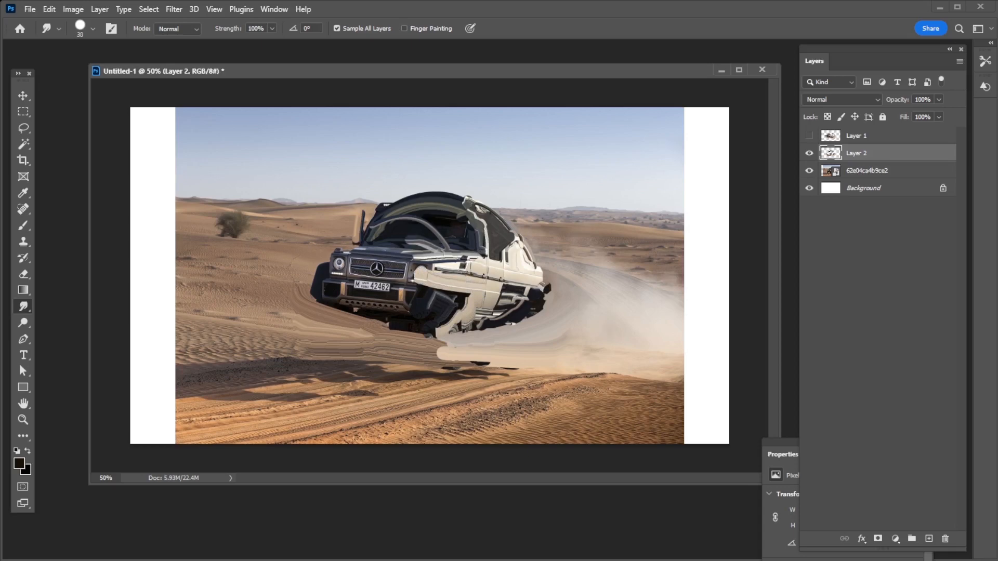
pyautogui.moveTo(438, 254); pyautogui.dragTo(410, 249)
pyautogui.moveTo(453, 254)
pyautogui.mouseDown()
pyautogui.moveTo(393, 275)
pyautogui.moveTo(353, 266)
pyautogui.moveTo(400, 274)
pyautogui.moveTo(398, 264)
pyautogui.moveTo(398, 275)
pyautogui.moveTo(335, 258)
pyautogui.moveTo(401, 272)
pyautogui.moveTo(348, 275)
pyautogui.moveTo(358, 264)
pyautogui.moveTo(377, 278)
pyautogui.moveTo(341, 291)
pyautogui.moveTo(345, 304)
pyautogui.moveTo(393, 284)
pyautogui.moveTo(416, 327)
pyautogui.mouseUp()
# Smudge the front bumper forward into a long nose and refine its tip with a 15 px brush
pyautogui.press('[')
pyautogui.press(']')
pyautogui.press(']')
pyautogui.press(']')
pyautogui.press(']')
pyautogui.press(']')
pyautogui.press(']')
pyautogui.press(']')
pyautogui.press(']')
pyautogui.press(']')
pyautogui.press(']')
pyautogui.moveTo(391, 295); pyautogui.dragTo(275, 286)
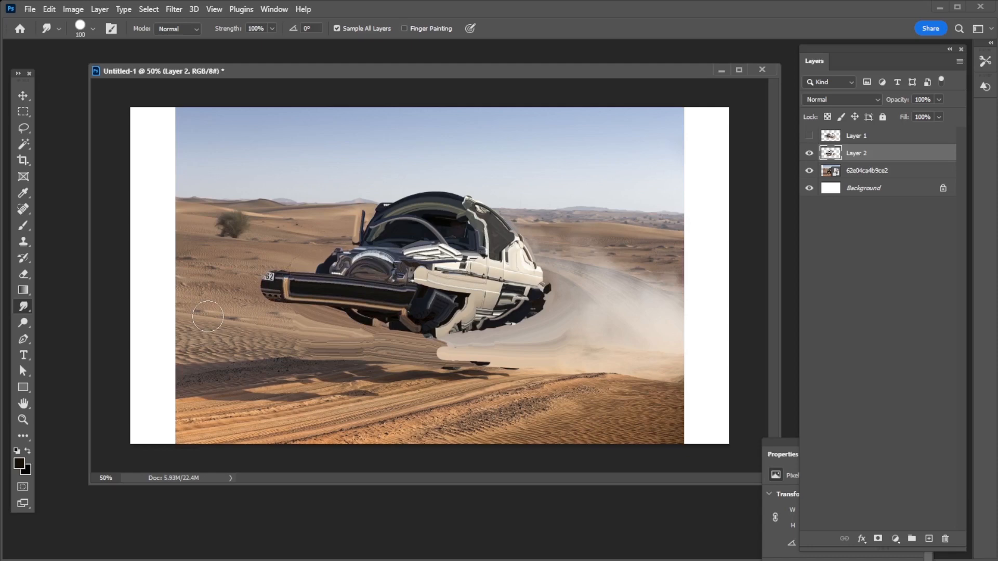
pyautogui.press('[')
pyautogui.press('[')
pyautogui.press('[')
pyautogui.press('[')
pyautogui.press('[')
pyautogui.press('[')
pyautogui.press('[')
pyautogui.press('[')
pyautogui.press('[')
pyautogui.press('[')
pyautogui.press('[')
pyautogui.press('[')
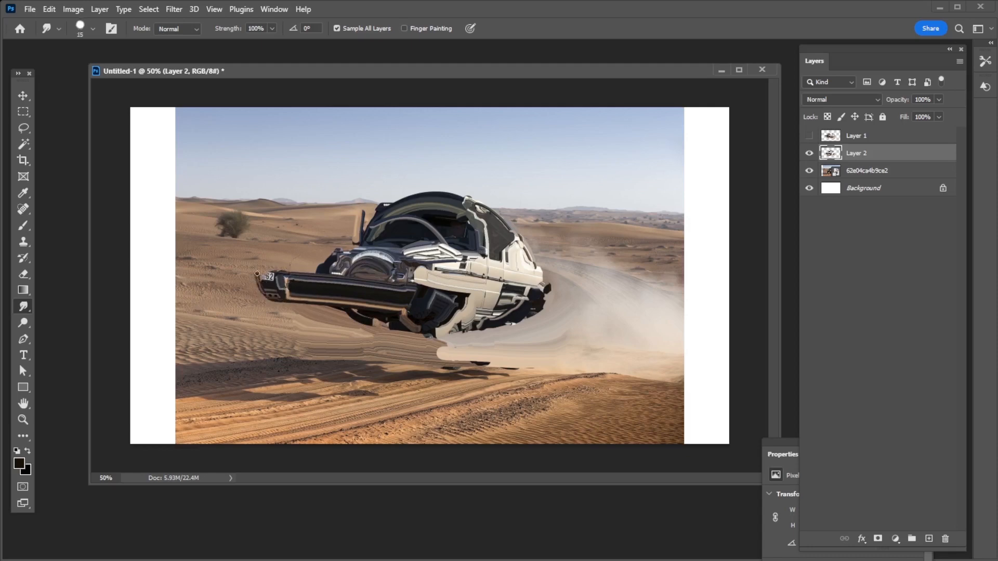
# Smudge a tapered lower edge beneath the nose with a 40 px brush
pyautogui.press(']')
pyautogui.press(']')
pyautogui.press(']')
pyautogui.press(']')
pyautogui.press(']')
pyautogui.moveTo(293, 297); pyautogui.dragTo(418, 327)
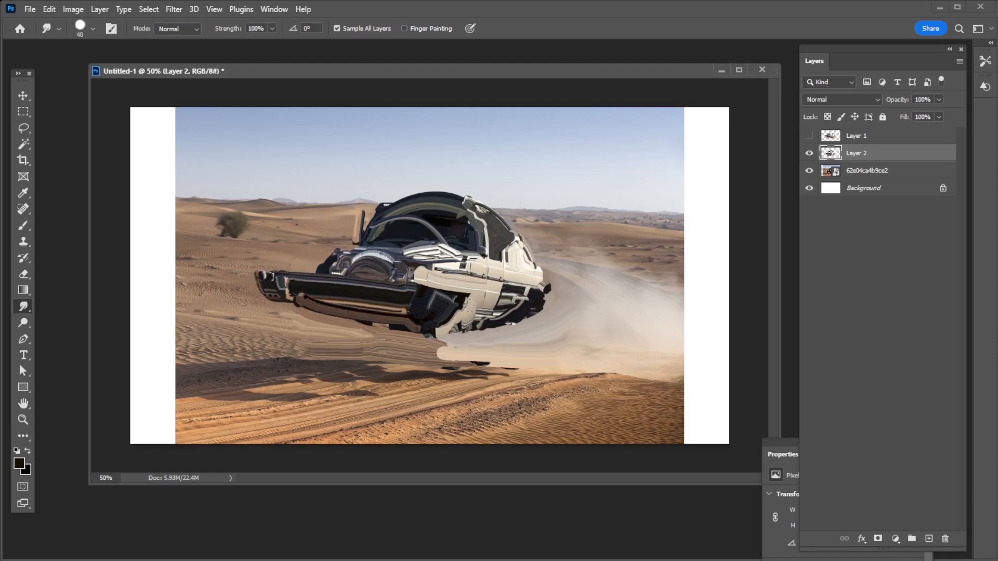
# Smudge the headlight and grille area above the nose into streamlined streaks
pyautogui.press('[')
pyautogui.press('[')
pyautogui.press('[')
pyautogui.press('[')
pyautogui.press('[')
pyautogui.press('[')
pyautogui.press('[')
pyautogui.press('[')
pyautogui.moveTo(325, 268)
pyautogui.mouseDown()
pyautogui.moveTo(302, 272)
pyautogui.moveTo(368, 269)
pyautogui.moveTo(338, 278)
pyautogui.moveTo(342, 262)
pyautogui.moveTo(469, 261)
pyautogui.moveTo(479, 276)
pyautogui.moveTo(368, 284)
pyautogui.mouseUp()
# Smudge the hood's cream side panel below the canopy into a smoother shape
pyautogui.press(']')
pyautogui.press(']')
pyautogui.press(']')
pyautogui.press(']')
pyautogui.hotkey('ctrl', 'z')
pyautogui.moveTo(448, 263)
pyautogui.mouseDown()
pyautogui.moveTo(398, 266)
pyautogui.moveTo(458, 258)
pyautogui.mouseUp()
# Smudge a thin cream line up and over the canopy arch with a 15 px brush
pyautogui.press(']')
pyautogui.moveTo(458, 258)
pyautogui.mouseDown()
pyautogui.moveTo(489, 254)
pyautogui.moveTo(455, 188)
pyautogui.mouseUp()
pyautogui.press('[')
pyautogui.press('[')
pyautogui.press('[')
pyautogui.hotkey('ctrl', 'z')
pyautogui.press(']')
pyautogui.press('[')
pyautogui.moveTo(488, 250); pyautogui.dragTo(417, 191)
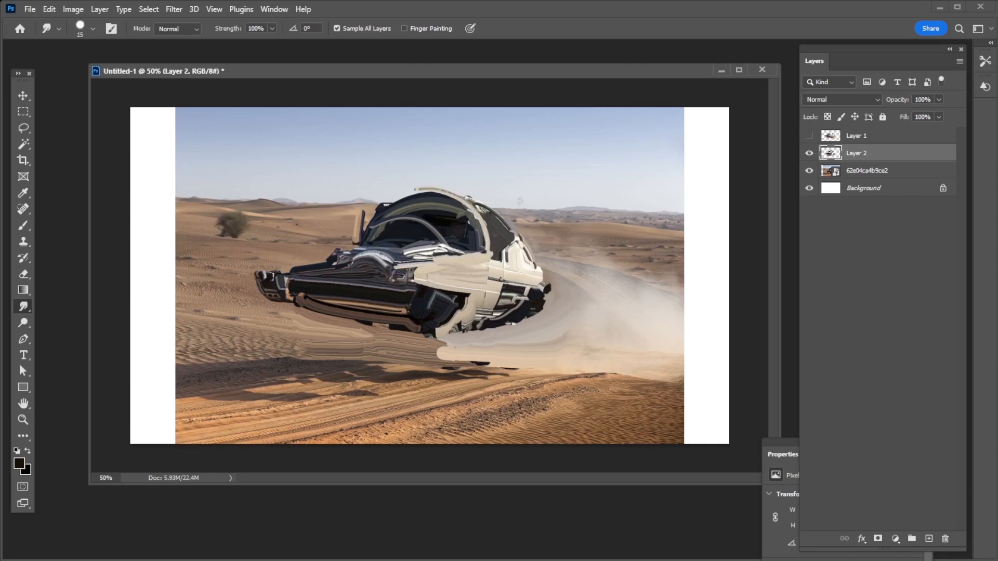
# Undo the overlong cream smudge above the canopy and try a thinner stroke along the arch
pyautogui.hotkey('ctrl', 'z')
pyautogui.press('[')
pyautogui.moveTo(485, 245); pyautogui.dragTo(438, 190)
pyautogui.hotkey('ctrl', 'z')
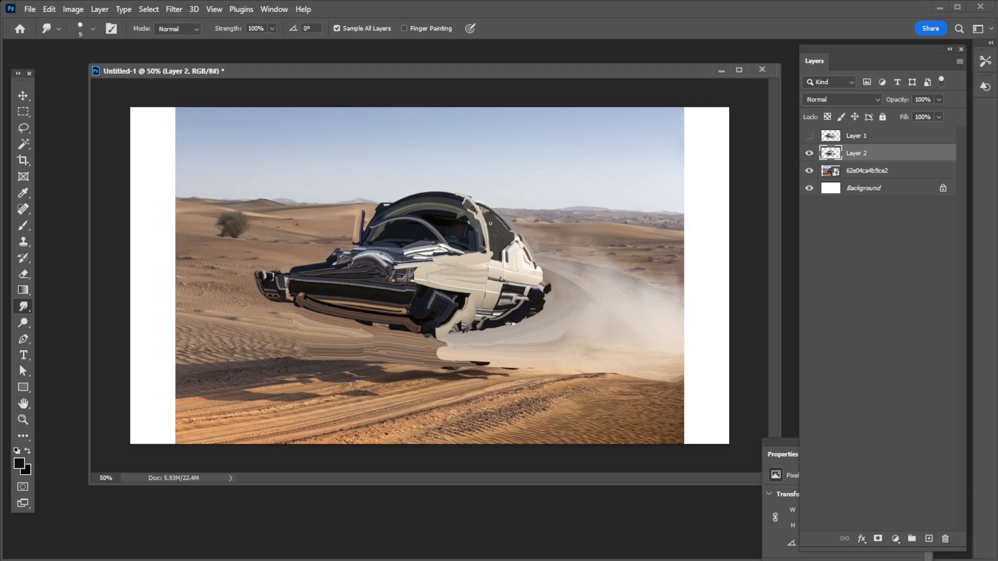
# Smudge the windshield arch and its base at the front of the canopy, varying the brush between 10 and 20 px
pyautogui.press(']')
pyautogui.press(']')
pyautogui.press(']')
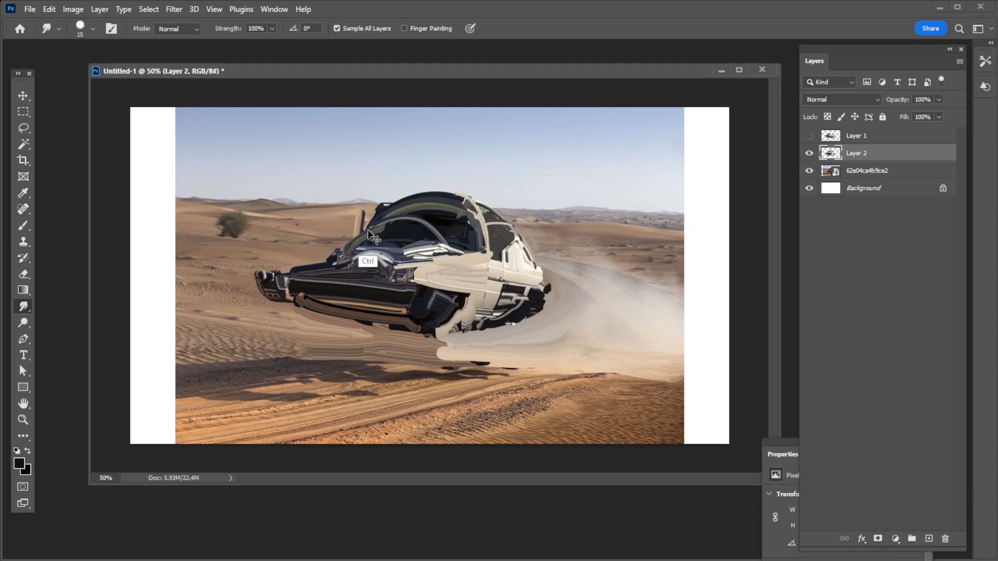
pyautogui.press(']')
pyautogui.press(']')
pyautogui.press('[')
pyautogui.press('[')
pyautogui.press('[')
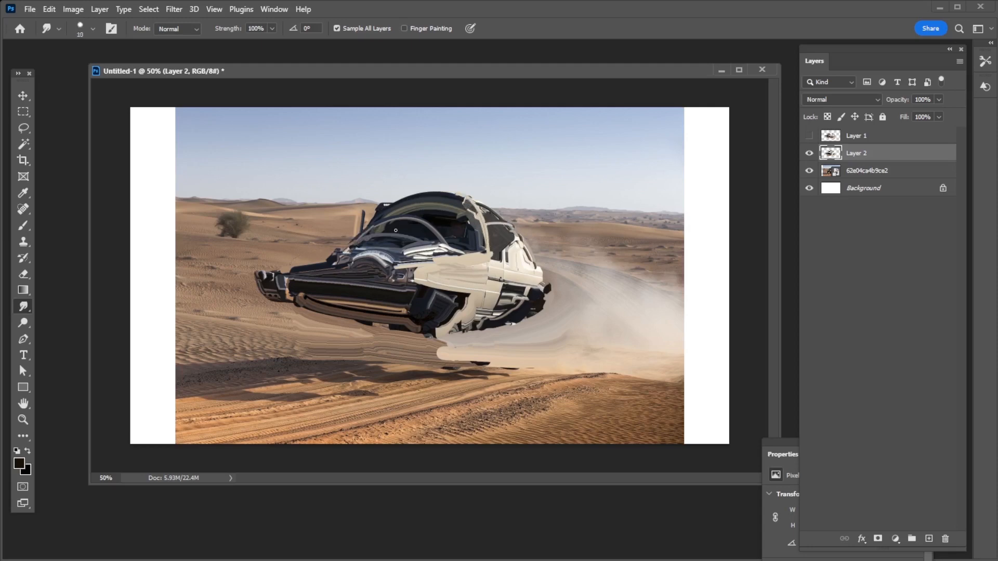
pyautogui.press(']')
pyautogui.press(']')
pyautogui.press(']')
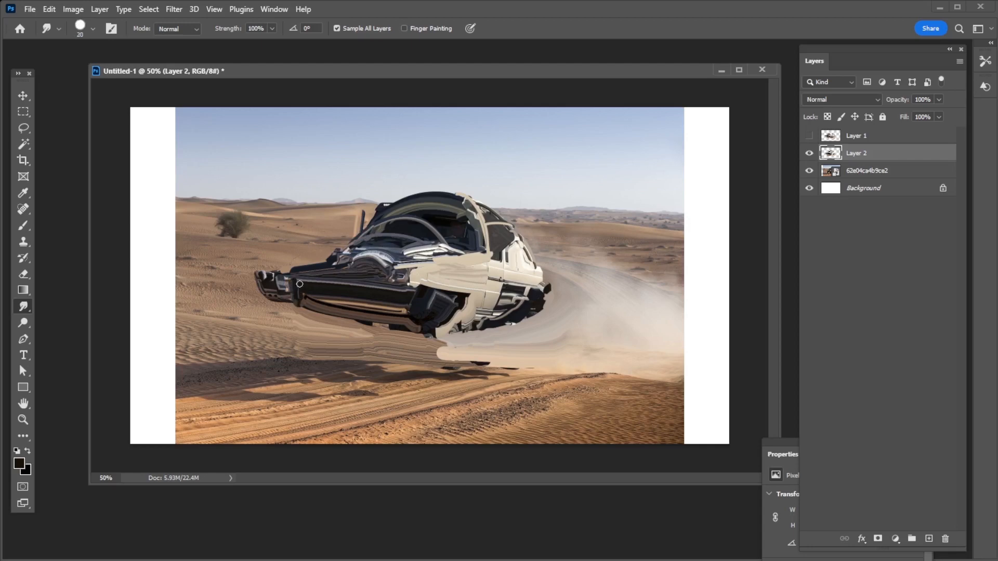
# Smudge the nose's upper edge and the hood into smooth dark streaks with 20 to 25 px brushes
pyautogui.moveTo(287, 268)
pyautogui.mouseDown()
pyautogui.moveTo(348, 249)
pyautogui.moveTo(268, 273)
pyautogui.mouseUp()
pyautogui.press(']')
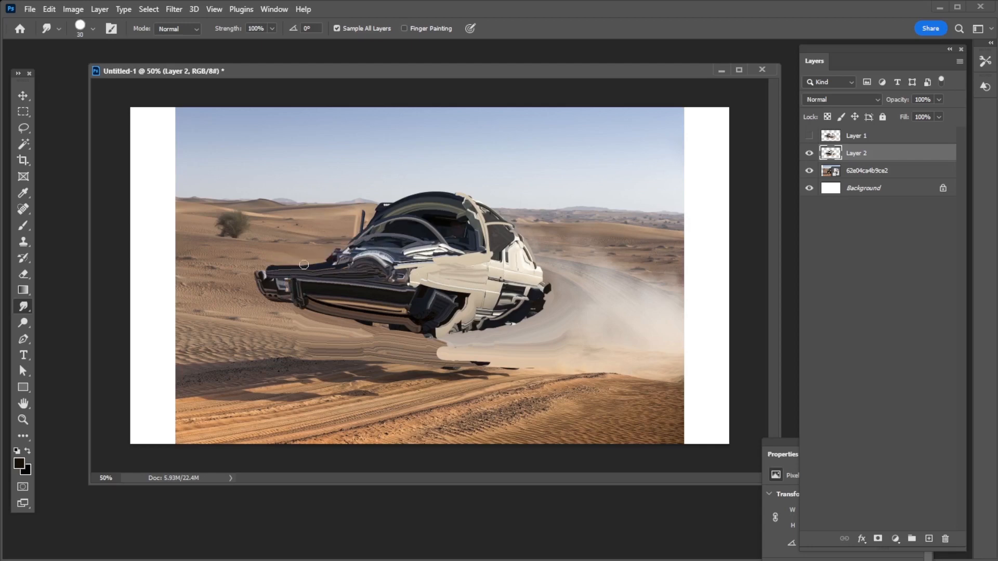
pyautogui.moveTo(348, 253); pyautogui.dragTo(314, 255)
pyautogui.moveTo(384, 247)
pyautogui.mouseDown()
pyautogui.moveTo(338, 261)
pyautogui.moveTo(394, 267)
pyautogui.moveTo(333, 252)
pyautogui.moveTo(373, 255)
pyautogui.mouseUp()
pyautogui.press(']')
pyautogui.press(']')
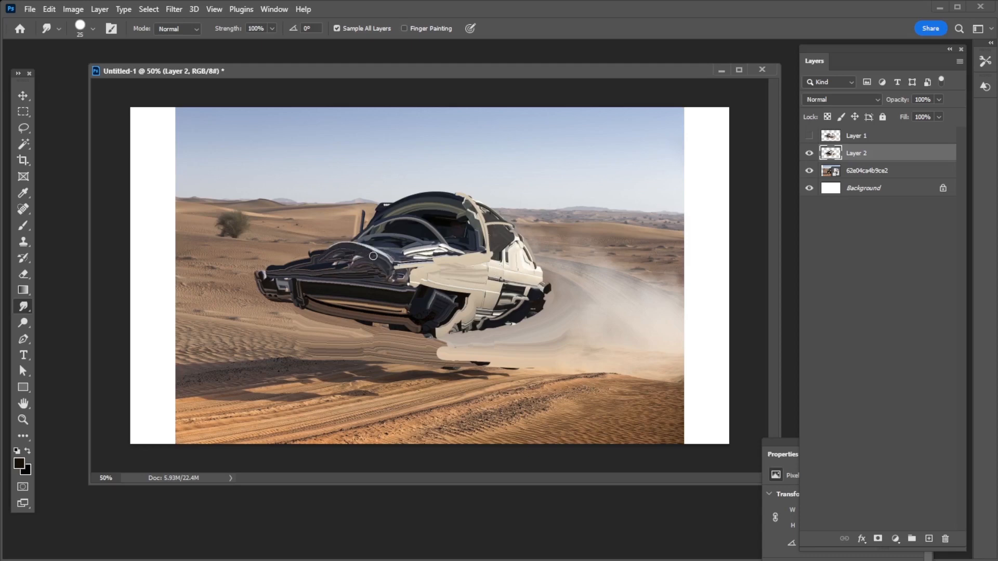
# Smudge a thin curved strut across the inside of the canopy window with a smaller brush
pyautogui.press('[')
pyautogui.press('[')
pyautogui.press('[')
pyautogui.press('[')
# Smudge the cream rear bodywork up into a tall slanted fin rising behind the canopy
pyautogui.press('[')
pyautogui.press('[')
pyautogui.press('[')
pyautogui.moveTo(438, 235); pyautogui.dragTo(476, 213)
pyautogui.press(']')
pyautogui.press(']')
pyautogui.press(']')
pyautogui.press(']')
pyautogui.moveTo(527, 240); pyautogui.dragTo(561, 142)
pyautogui.hotkey('ctrl', 'z')
pyautogui.press('[')
pyautogui.moveTo(521, 224); pyautogui.dragTo(558, 156)
pyautogui.moveTo(537, 216)
pyautogui.mouseDown()
pyautogui.moveTo(560, 162)
pyautogui.moveTo(552, 175)
pyautogui.mouseUp()
pyautogui.moveTo(541, 214); pyautogui.dragTo(559, 159)
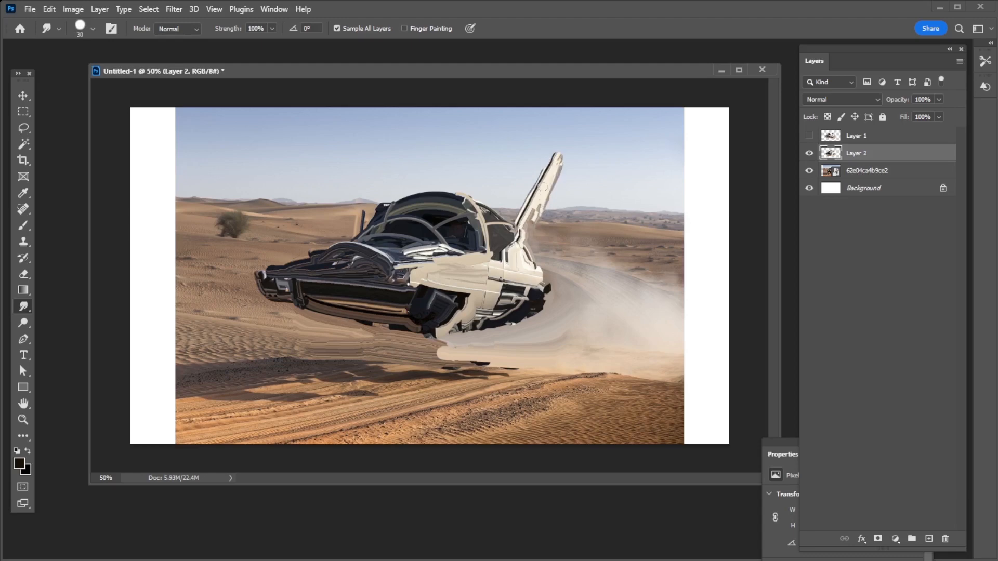
# Smudge a dark fin upward from the canopy's front rim, starting at 40 px and tapering its tip with a smaller brush
pyautogui.press(']')
pyautogui.press(']')
pyautogui.press(']')
pyautogui.press(']')
pyautogui.press(']')
pyautogui.moveTo(395, 200); pyautogui.dragTo(410, 155)
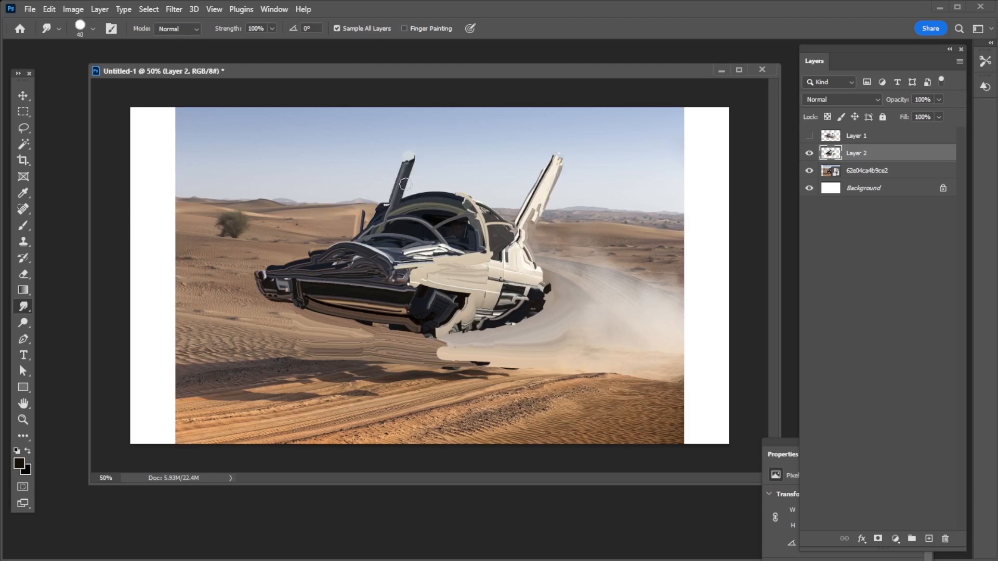
pyautogui.press('[')
pyautogui.press('[')
pyautogui.press('[')
pyautogui.moveTo(409, 192); pyautogui.dragTo(414, 155)
# Add a new layer above Layer 2 and smudge the canopy's dark upper rim into a smoother curve
pyautogui.click(929, 539)
pyautogui.press('[')
pyautogui.press('[')
pyautogui.press('[')
pyautogui.press('[')
pyautogui.press('[')
pyautogui.press('[')
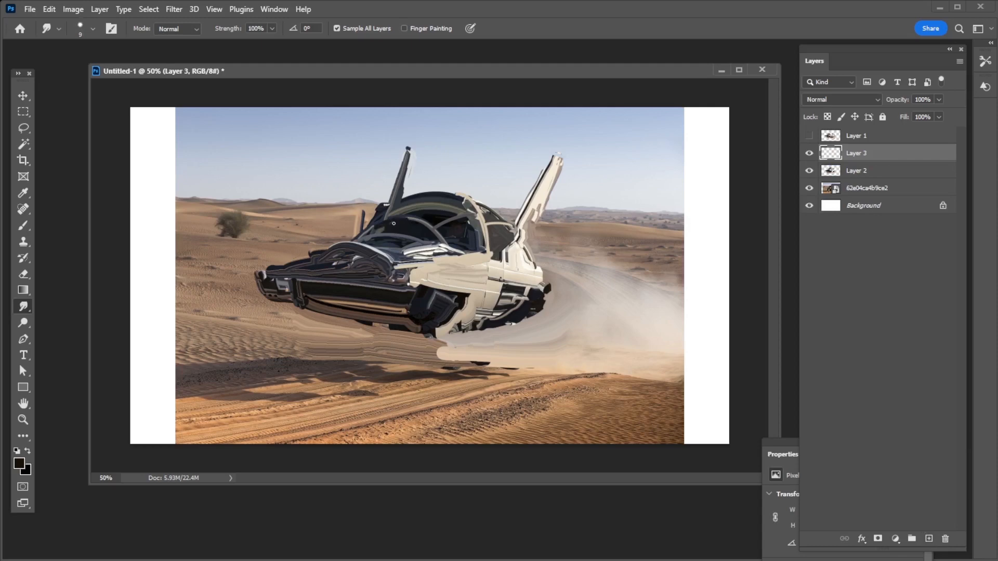
pyautogui.press(']')
pyautogui.press(']')
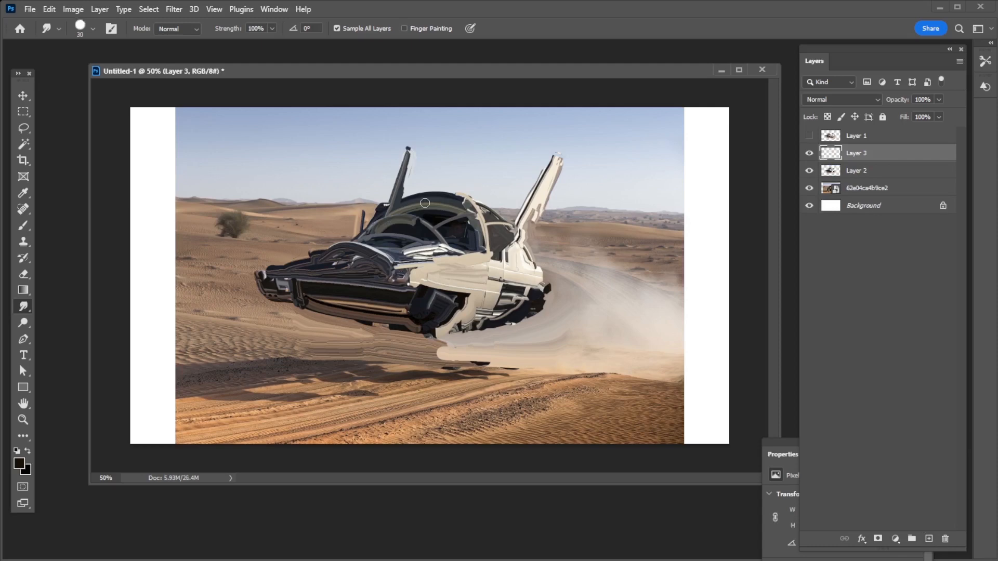
pyautogui.press('[')
pyautogui.press('[')
pyautogui.hotkey('ctrl', 'z')
pyautogui.moveTo(393, 209); pyautogui.dragTo(454, 193)
pyautogui.moveTo(379, 220); pyautogui.dragTo(433, 192)
pyautogui.press('[')
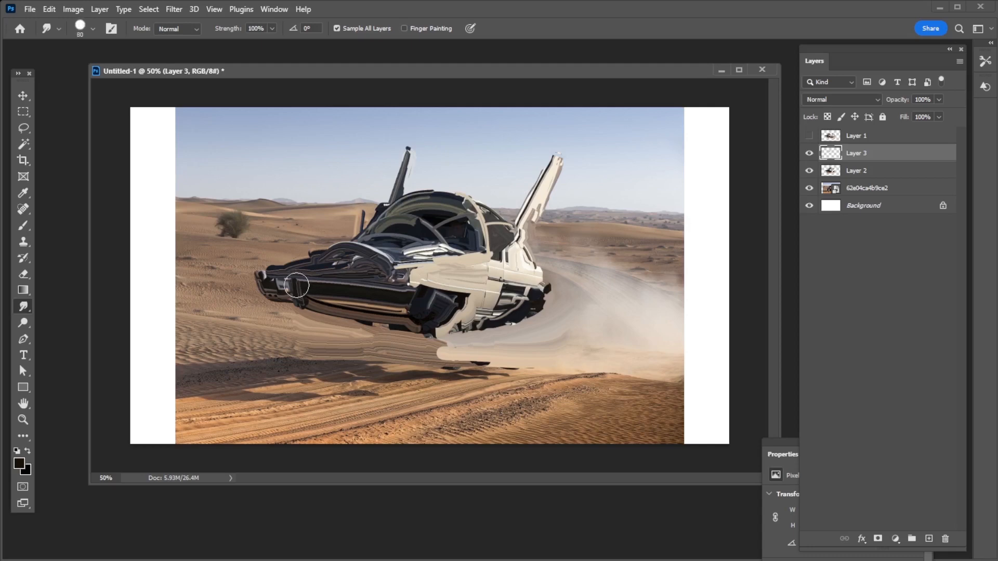
# Smudge the nose's dark side panel with an 80 px brush, then refine its streaks with a smaller one
pyautogui.moveTo(297, 286)
pyautogui.mouseDown()
pyautogui.moveTo(322, 299)
pyautogui.moveTo(312, 287)
pyautogui.moveTo(321, 280)
pyautogui.moveTo(413, 285)
pyautogui.mouseUp()
pyautogui.press('[')
pyautogui.press('[')
pyautogui.press('[')
pyautogui.press('[')
pyautogui.press(']')
pyautogui.press(']')
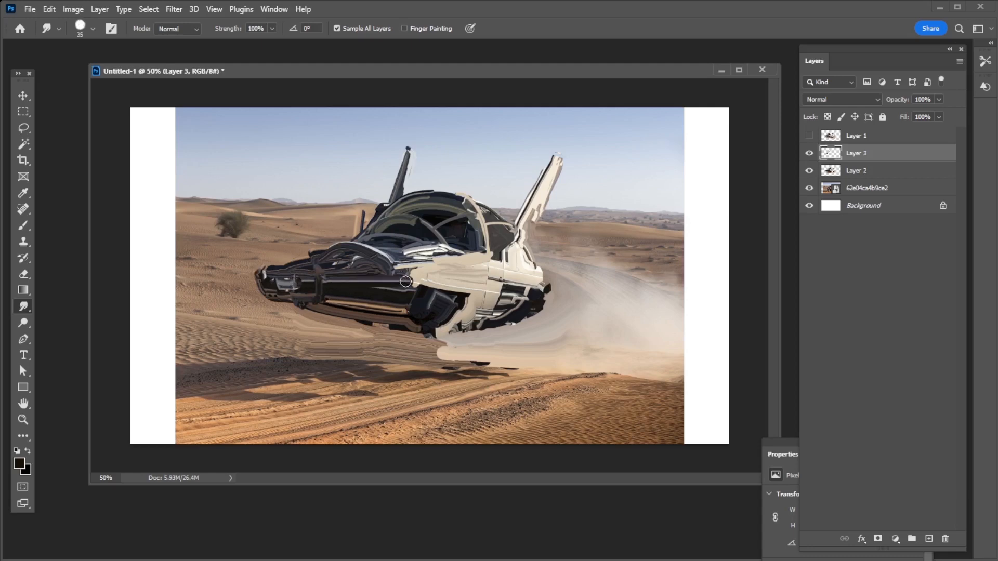
pyautogui.moveTo(326, 273)
pyautogui.mouseDown()
pyautogui.moveTo(415, 273)
pyautogui.moveTo(411, 299)
pyautogui.mouseUp()
pyautogui.press('[')
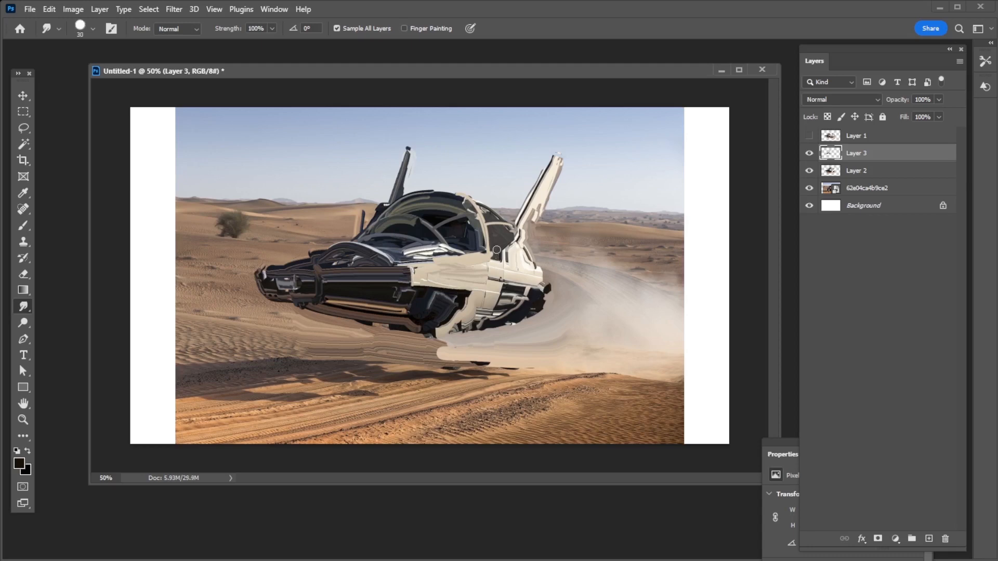
# Smudge a cream strut diagonally down from the side panel behind the nose with a 30 px brush
pyautogui.press('[')
pyautogui.press('[')
pyautogui.press('[')
pyautogui.press('[')
pyautogui.press('[')
pyautogui.press(']')
pyautogui.press(']')
pyautogui.press(']')
pyautogui.press(']')
pyautogui.press(']')
pyautogui.press(']')
pyautogui.moveTo(412, 290); pyautogui.dragTo(391, 318)
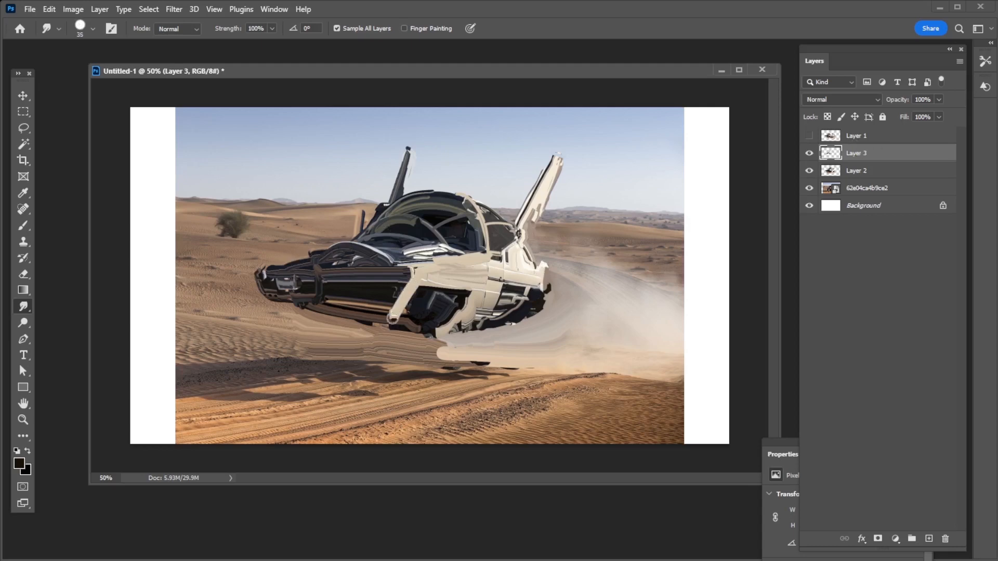
pyautogui.hotkey('ctrl', 'z')
pyautogui.press('[')
pyautogui.moveTo(411, 286); pyautogui.dragTo(388, 315)
pyautogui.moveTo(410, 289); pyautogui.dragTo(394, 313)
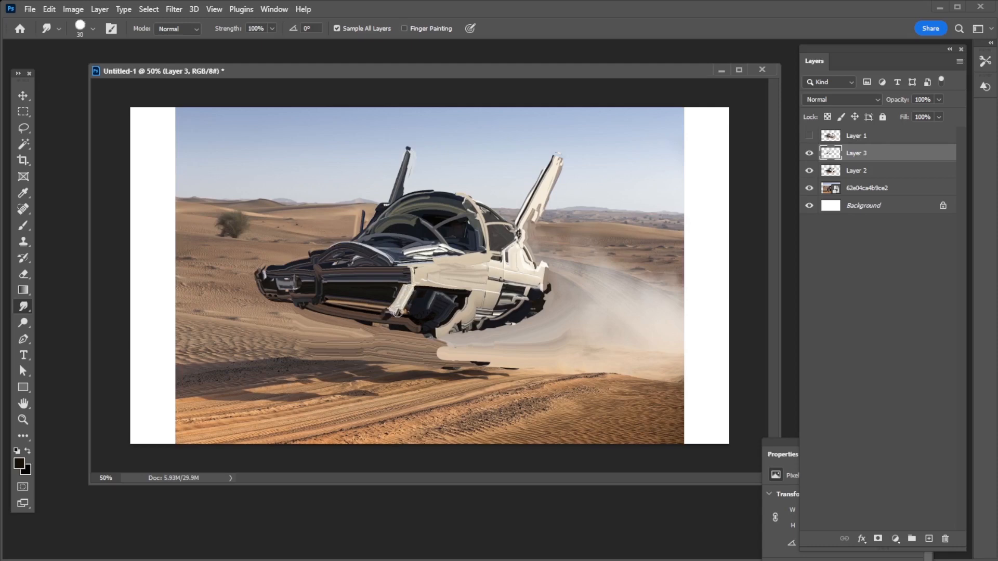
# Smudge a cream edge along the top of the dark side opening and refine it with a 10 px brush
pyautogui.press('[')
pyautogui.press('[')
pyautogui.press('[')
pyautogui.press('[')
pyautogui.moveTo(434, 284); pyautogui.dragTo(478, 292)
pyautogui.press('[')
pyautogui.press('[')
pyautogui.press('[')
pyautogui.press('[')
pyautogui.press('[')
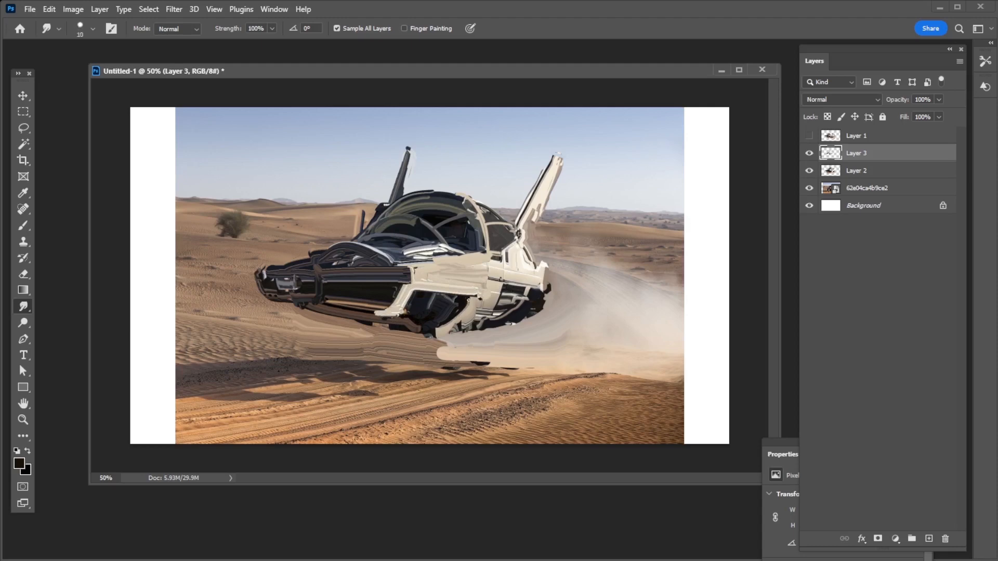
# Smudge light diagonal streaks across the hood from the canopy base toward the nose
pyautogui.press(']')
pyautogui.press(']')
pyautogui.press(']')
pyautogui.press(']')
pyautogui.press(']')
pyautogui.press(']')
pyautogui.press(']')
pyautogui.press(']')
pyautogui.press(']')
pyautogui.moveTo(367, 247); pyautogui.dragTo(285, 262)
pyautogui.hotkey('ctrl', 'z')
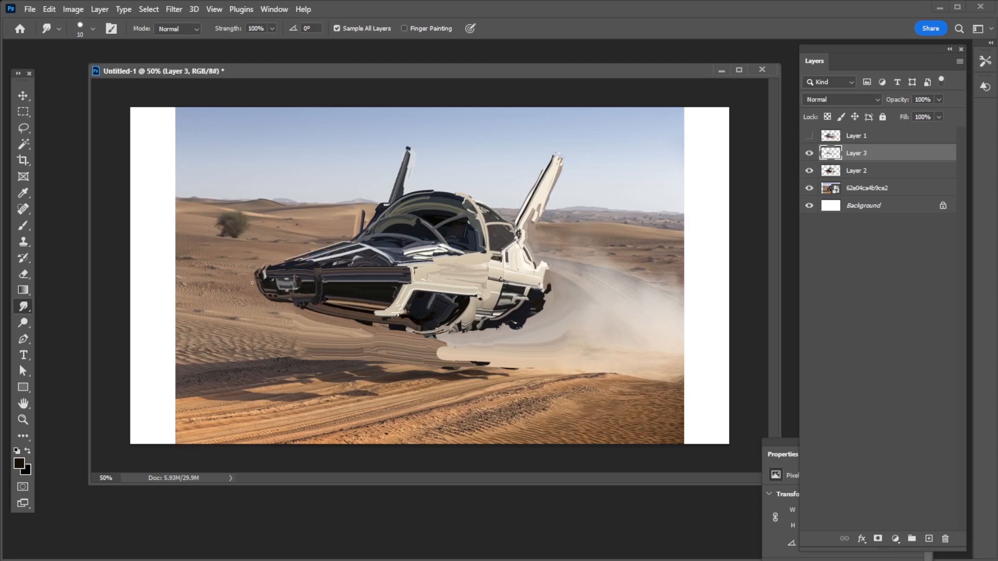
# Smudge the tip of the cream rear fin into a narrower point
pyautogui.press(']')
pyautogui.press('[')
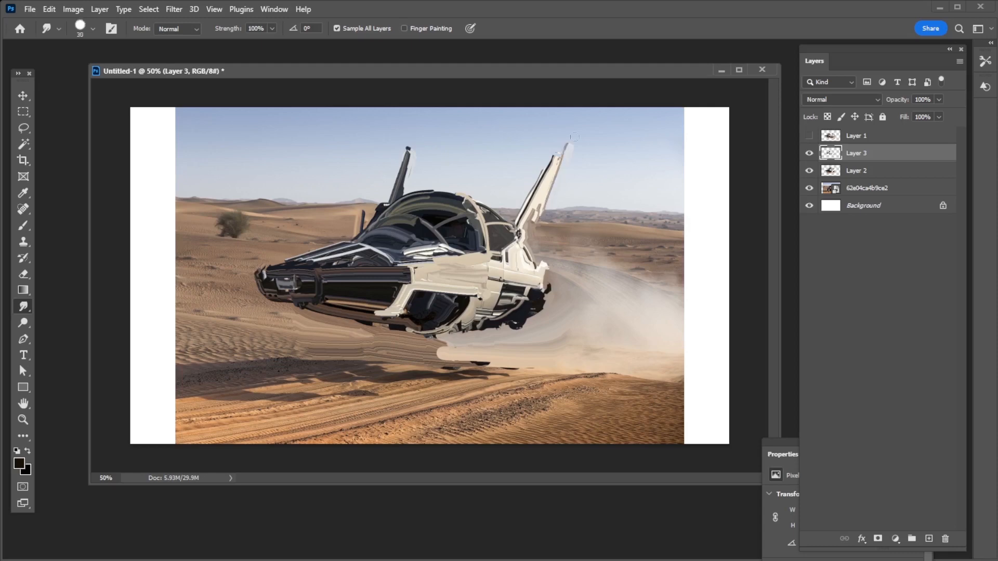
pyautogui.press('[')
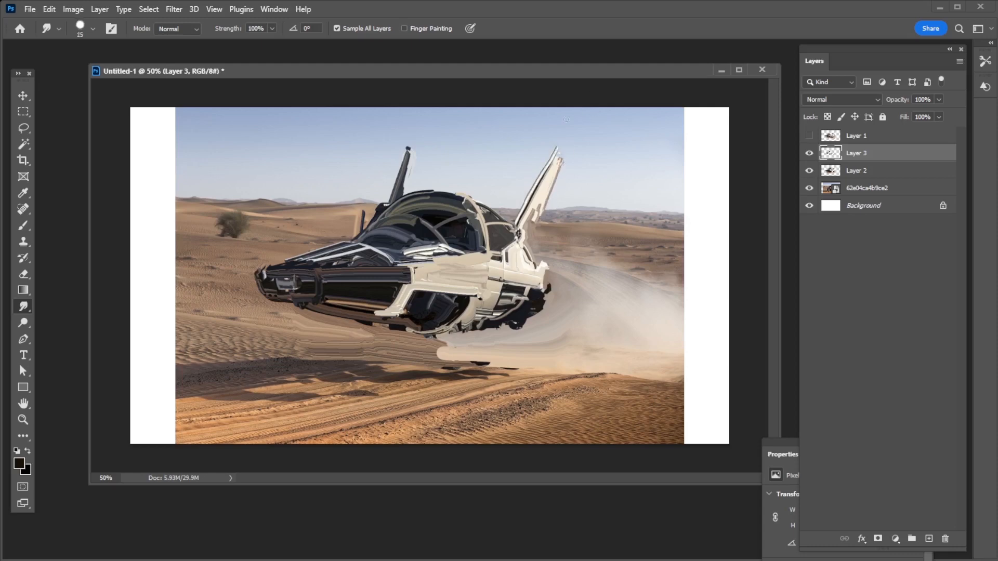
# Add a new layer above Layer 3 and smudge fine details into the nose tip with an 8 px brush
pyautogui.click(929, 538)
pyautogui.press('[')
pyautogui.press('[')
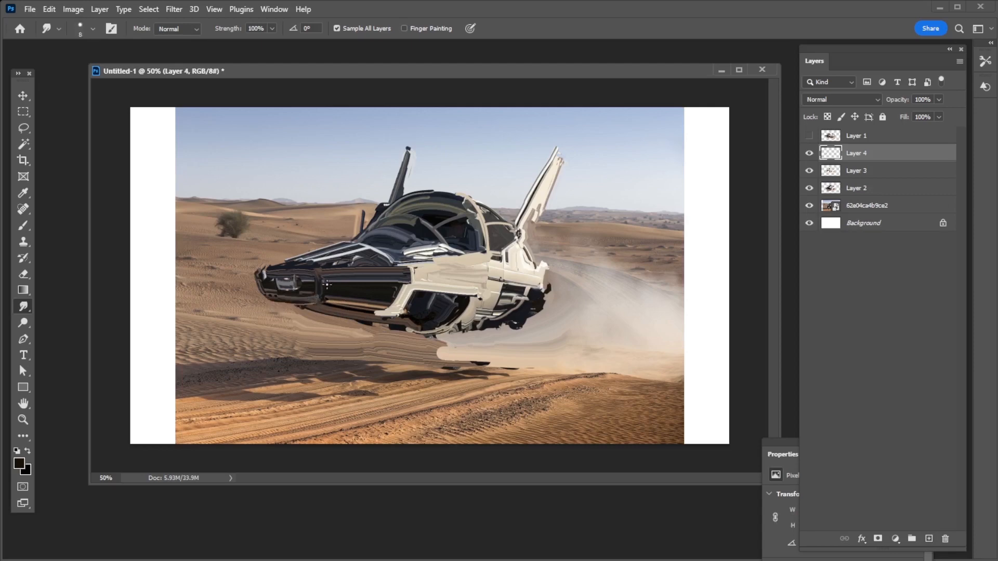
pyautogui.moveTo(809, 153)
pyautogui.mouseDown()
pyautogui.moveTo(811, 185)
pyautogui.moveTo(811, 153)
pyautogui.mouseUp()
# Smudge small brown and grey reflections into the nose's long dark side panel
pyautogui.press(']')
pyautogui.press(']')
pyautogui.press(']')
pyautogui.moveTo(382, 283); pyautogui.dragTo(370, 297)
pyautogui.press('[')
pyautogui.press('[')
pyautogui.press(']')
pyautogui.press(']')
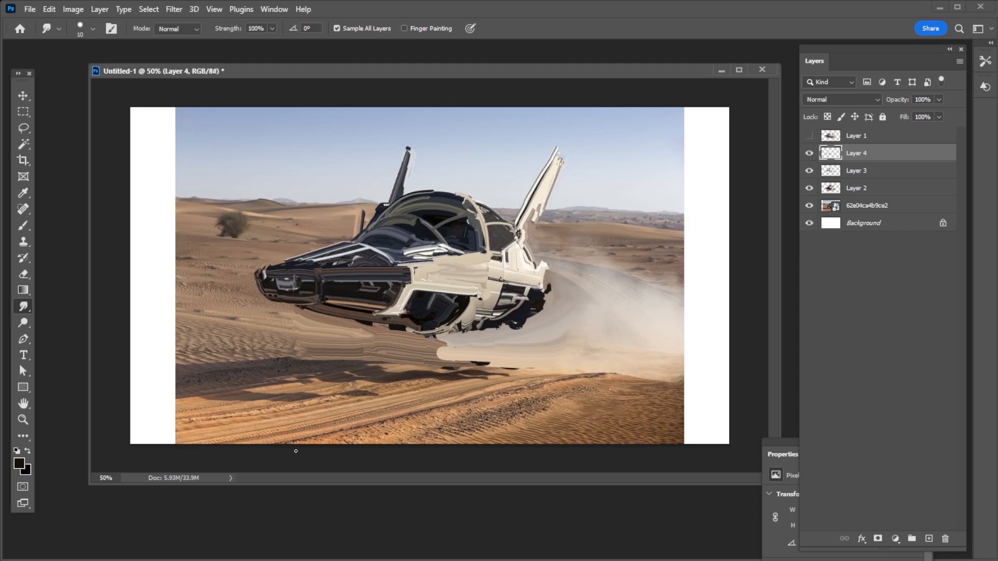
# Smudge a dark lower hull edge forward beneath the side opening with a 25 px brush and sharpen the cream strut's tip
pyautogui.press(']')
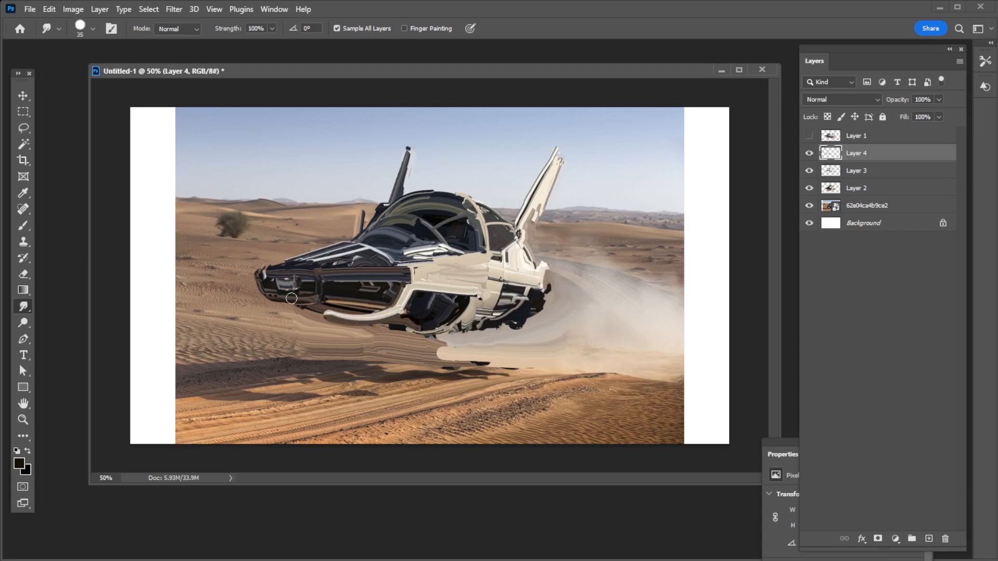
pyautogui.moveTo(429, 333); pyautogui.dragTo(358, 318)
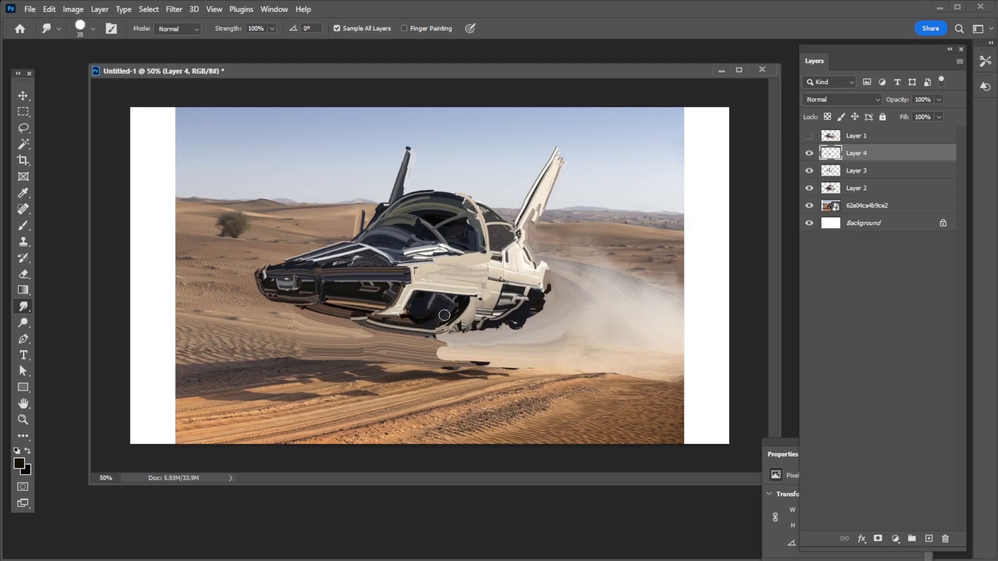
pyautogui.press('[')
pyautogui.press('[')
pyautogui.press('[')
pyautogui.press('[')
pyautogui.press('[')
pyautogui.press('[')
pyautogui.press('[')
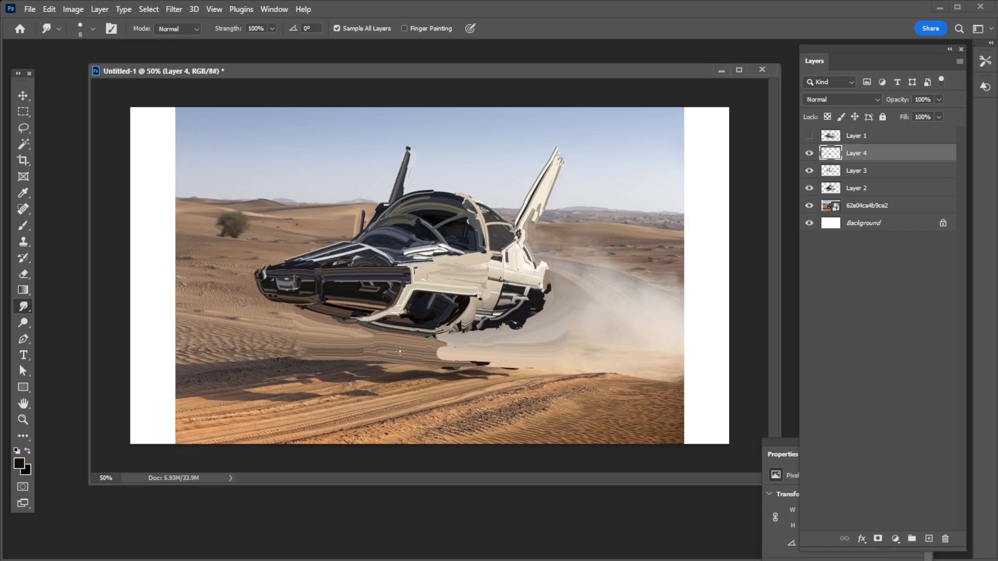
# Smudge the upper edge of the cream side panel back toward the rear body with a 30 px brush
pyautogui.press(']')
pyautogui.press(']')
pyautogui.press(']')
pyautogui.press(']')
pyautogui.press(']')
pyautogui.press(']')
pyautogui.moveTo(415, 261); pyautogui.dragTo(500, 250)
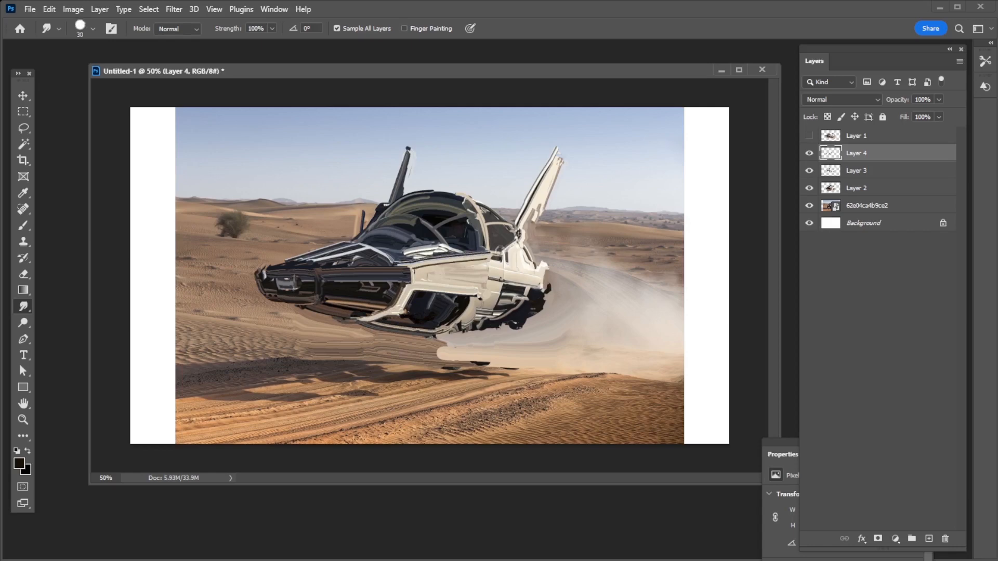
# Smudge the canopy glass and dark interior beneath the upper rim into smoother reflections
pyautogui.press('[')
pyautogui.press('[')
pyautogui.press('[')
pyautogui.press('[')
pyautogui.press(']')
pyautogui.press(']')
pyautogui.press(']')
pyautogui.press(']')
pyautogui.moveTo(420, 209); pyautogui.dragTo(460, 205)
# Smudge the cream rear fin farther upward to extend its tip with a larger brush
pyautogui.press('[')
pyautogui.press('[')
pyautogui.press('[')
pyautogui.press('[')
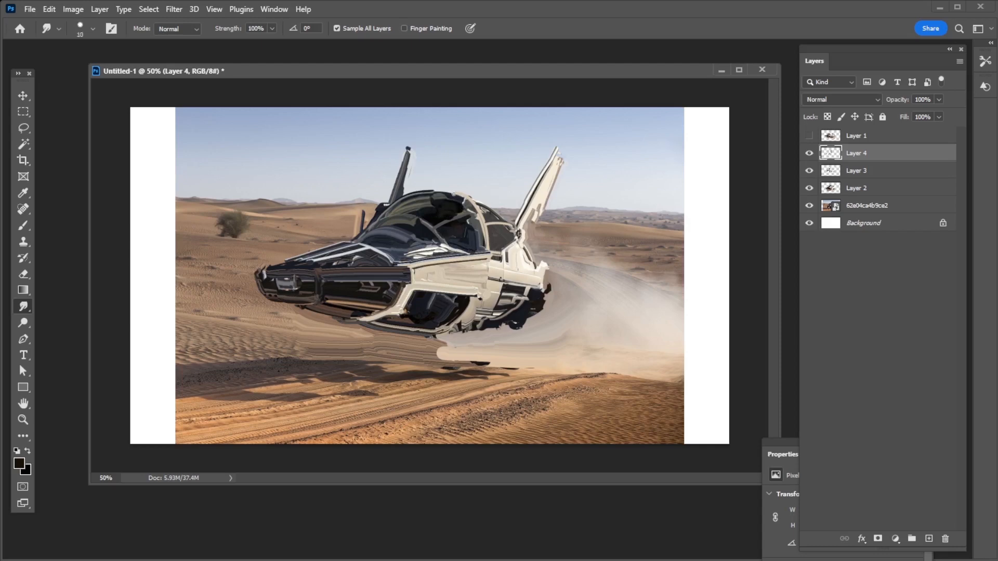
pyautogui.press('[')
pyautogui.press('[')
pyautogui.press('[')
pyautogui.press(']')
pyautogui.press(']')
pyautogui.press(']')
pyautogui.press(']')
pyautogui.press(']')
pyautogui.press(']')
pyautogui.press(']')
pyautogui.press(']')
pyautogui.press(']')
pyautogui.press(']')
pyautogui.moveTo(557, 162); pyautogui.dragTo(585, 134)
pyautogui.hotkey('ctrl', 'z')
# Lasso the outer edge of the rear fin, delete that area from Layer 4, deselect, and return to the Smudge tool
pyautogui.click(24, 128)
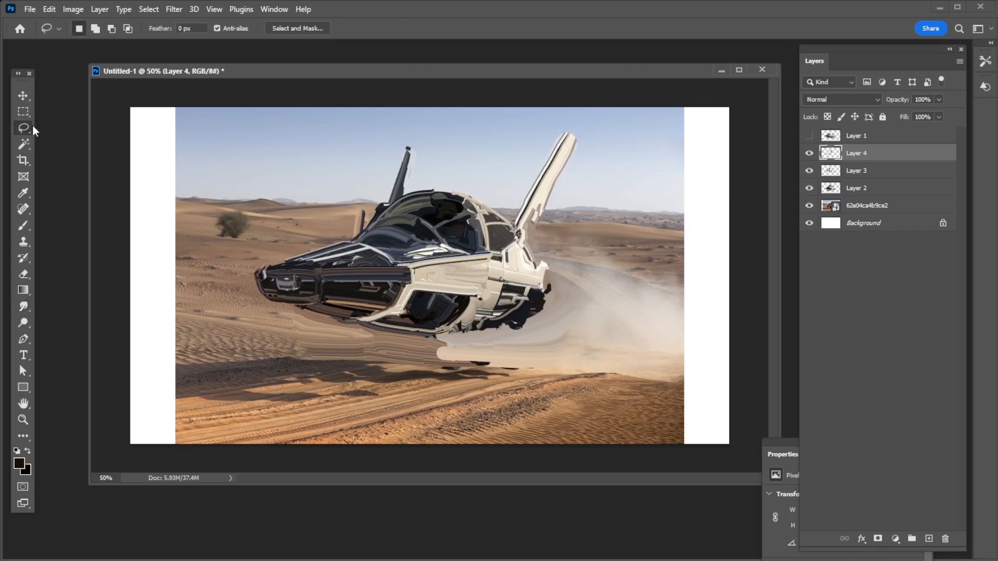
pyautogui.moveTo(545, 214)
pyautogui.mouseDown()
pyautogui.moveTo(577, 143)
pyautogui.moveTo(563, 129)
pyautogui.moveTo(611, 149)
pyautogui.mouseUp()
pyautogui.press('Delete')
pyautogui.hotkey('ctrl', 'd')
pyautogui.click(23, 306)
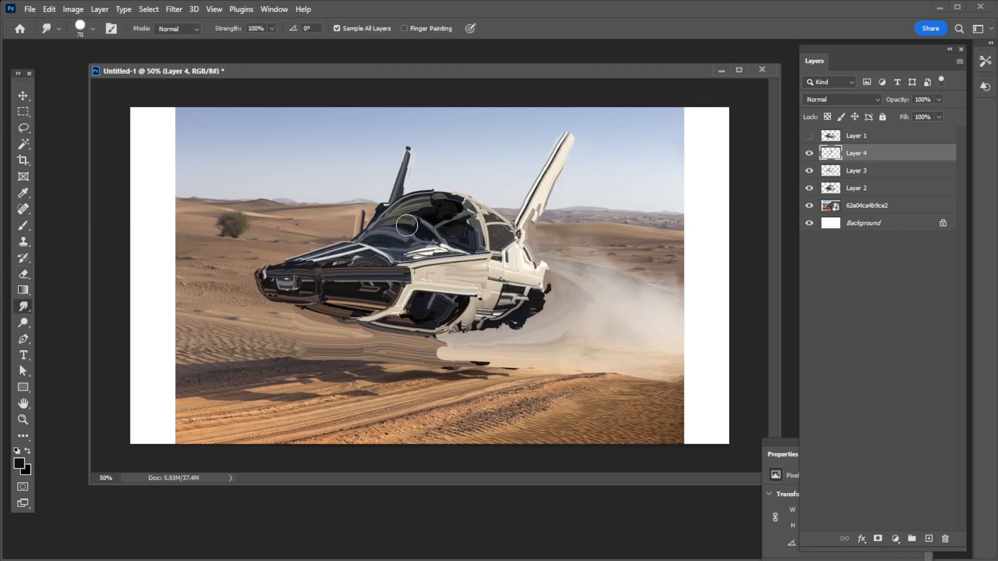
# Smudge the reflections along the canopy glass's lower front edge with a smaller brush
pyautogui.press('[')
pyautogui.press('[')
pyautogui.press('[')
pyautogui.press('[')
pyautogui.press('[')
pyautogui.press('[')
pyautogui.press('[')
pyautogui.hotkey('ctrl', 'z')
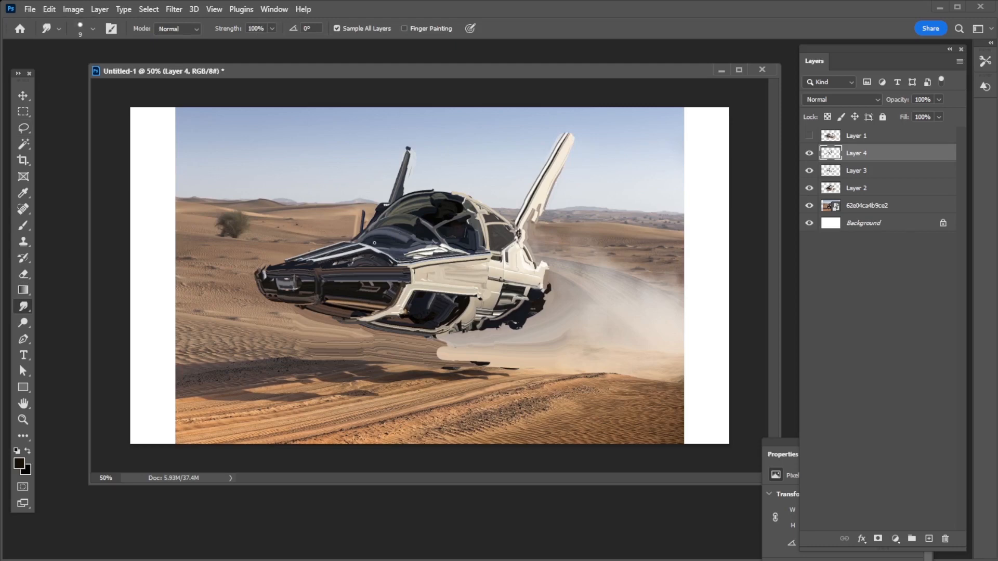
pyautogui.press('[')
pyautogui.press('[')
pyautogui.moveTo(368, 247); pyautogui.dragTo(402, 236)
pyautogui.hotkey('ctrl', 'z')
# Smudge a light diagonal strut up across the dark interior at the rear of the canopy
pyautogui.press('[')
pyautogui.press('[')
pyautogui.press(']')
pyautogui.press(']')
pyautogui.moveTo(460, 250); pyautogui.dragTo(472, 227)
pyautogui.hotkey('ctrl', 'z')
pyautogui.press('[')
pyautogui.press('[')
pyautogui.press('[')
# Smudge a dark panel line along the cream side panel below the canopy
pyautogui.press('[')
pyautogui.press('[')
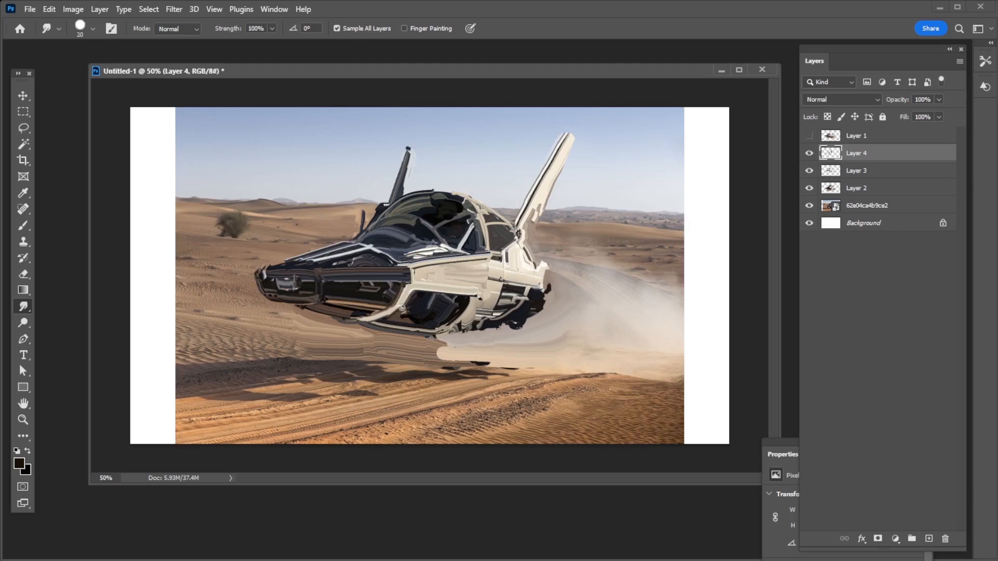
pyautogui.moveTo(809, 153); pyautogui.dragTo(810, 189)
pyautogui.press(']')
pyautogui.press(']')
pyautogui.press(']')
pyautogui.press(']')
pyautogui.press(']')
pyautogui.press(']')
pyautogui.press(']')
pyautogui.press(']')
pyautogui.moveTo(407, 275)
pyautogui.mouseDown()
pyautogui.moveTo(490, 275)
pyautogui.moveTo(438, 273)
pyautogui.mouseUp()
pyautogui.hotkey('ctrl', 'z')
# Smudge the rear end of the cream side panel upward toward the base of the rear fin
pyautogui.press('[')
pyautogui.press('[')
pyautogui.hotkey('ctrl', 'z')
pyautogui.moveTo(500, 280); pyautogui.dragTo(427, 273)
pyautogui.hotkey('ctrl', 'z')
pyautogui.moveTo(499, 280)
pyautogui.mouseDown()
pyautogui.moveTo(425, 276)
pyautogui.moveTo(466, 277)
pyautogui.moveTo(443, 276)
pyautogui.moveTo(489, 268)
pyautogui.moveTo(523, 242)
pyautogui.mouseUp()
pyautogui.hotkey('ctrl', 'z')
pyautogui.press('[')
pyautogui.press('[')
pyautogui.press('[')
pyautogui.press('[')
pyautogui.press('[')
pyautogui.press('[')
pyautogui.press(']')
pyautogui.press(']')
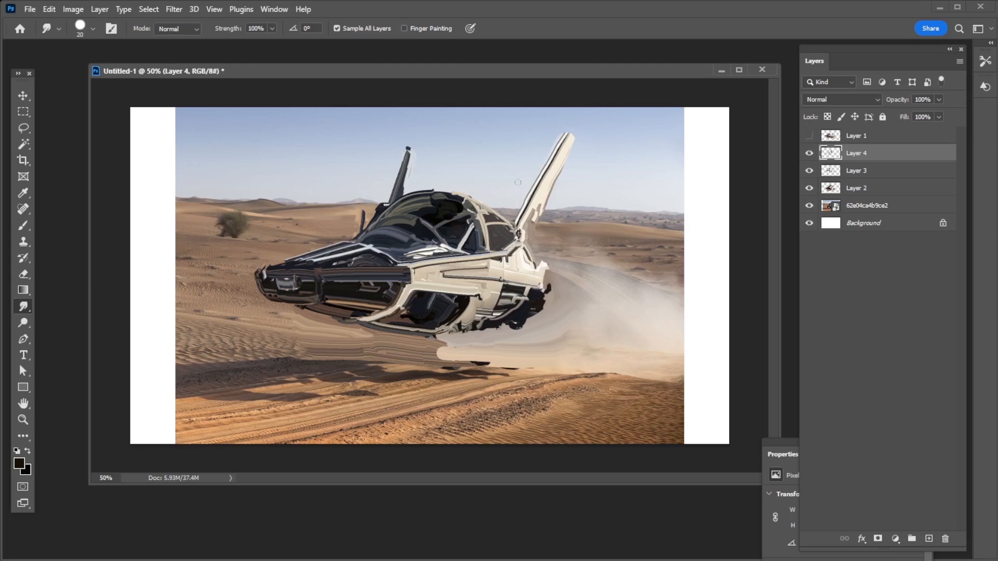
pyautogui.press('[')
pyautogui.press('[')
pyautogui.press('[')
# Add a new layer above Layer 4 and set the Smudge tool to 78% strength with an 80 px brush
pyautogui.click(934, 539)
pyautogui.click(24, 129)
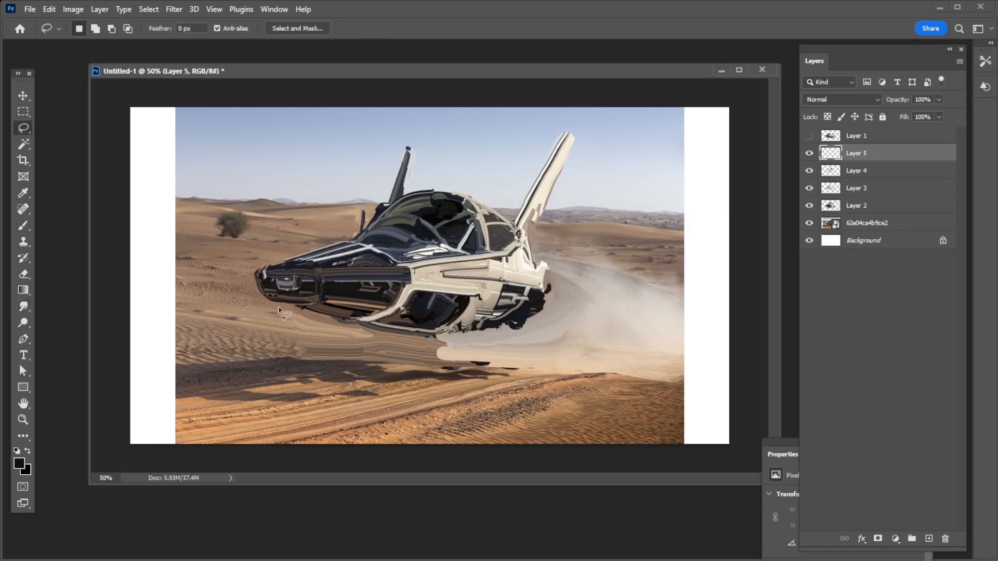
pyautogui.moveTo(277, 306)
pyautogui.mouseDown()
pyautogui.moveTo(278, 365)
pyautogui.moveTo(571, 386)
pyautogui.moveTo(510, 329)
pyautogui.moveTo(429, 339)
pyautogui.moveTo(333, 319)
pyautogui.moveTo(289, 334)
pyautogui.moveTo(278, 311)
pyautogui.mouseUp()
pyautogui.click(28, 306)
pyautogui.moveTo(272, 28); pyautogui.dragTo(260, 43)
pyautogui.press(']')
pyautogui.press(']')
pyautogui.press(']')
pyautogui.press(']')
pyautogui.press(']')
pyautogui.press(']')
pyautogui.press(']')
pyautogui.press(']')
pyautogui.press(']')
pyautogui.press(']')
pyautogui.press(']')
pyautogui.press(']')
pyautogui.press(']')
pyautogui.press(']')
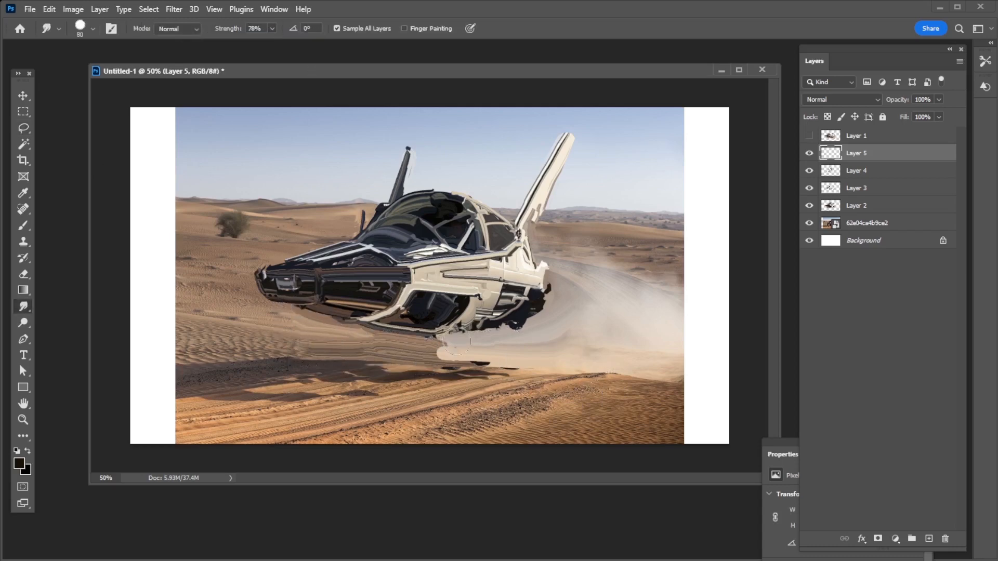
# Smudge the hard-edged dust patch and dark remnants beneath the vehicle into the surrounding sand
pyautogui.moveTo(455, 343)
pyautogui.mouseDown()
pyautogui.moveTo(383, 342)
pyautogui.moveTo(401, 352)
pyautogui.mouseUp()
pyautogui.moveTo(457, 368); pyautogui.dragTo(541, 371)
pyautogui.press('[')
pyautogui.press('[')
pyautogui.press('[')
pyautogui.hotkey('ctrl', 'z')
pyautogui.moveTo(462, 367); pyautogui.dragTo(550, 371)
# Soften the dust beneath the vehicle with a soft round tip, brushing in a sampled sand color
pyautogui.click(92, 29)
pyautogui.click(120, 297)
pyautogui.press('Return')
pyautogui.press('b')
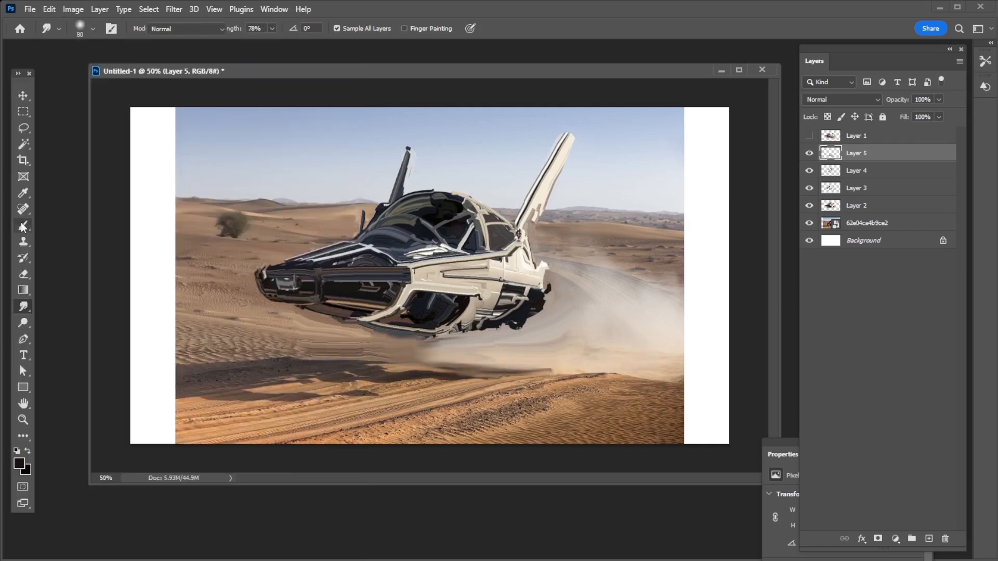
pyautogui.keyDown('alt'); pyautogui.click(328, 367); pyautogui.keyUp('alt')
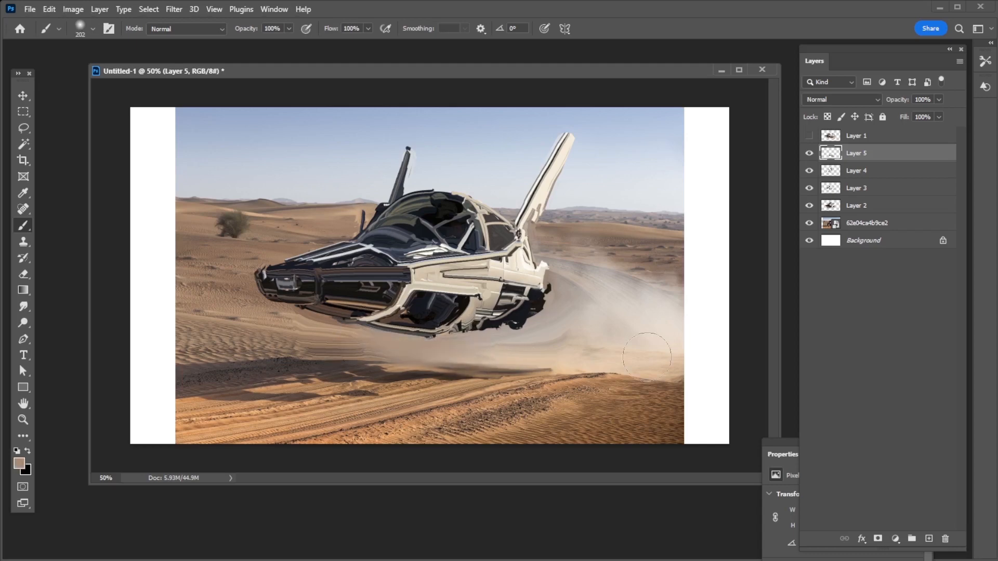
# Choose the Hard Round Pressure Opacity tip for the Brush tool
pyautogui.click(93, 28)
pyautogui.click(224, 258)
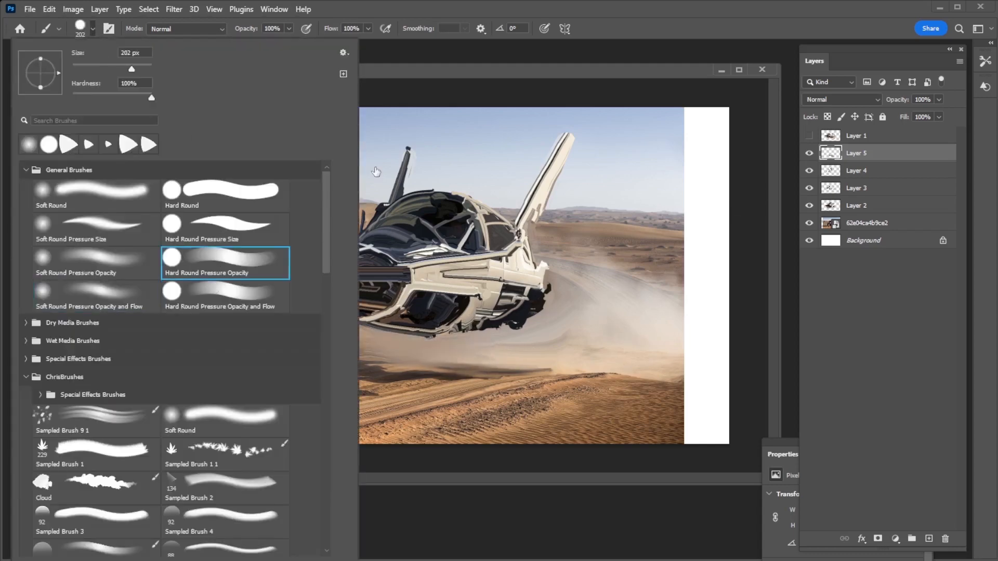
pyautogui.press('Escape')
# Group Layers 2 through 5, expand the group, and compare the image with the group hidden
pyautogui.keyDown('shift'); pyautogui.click(860, 206); pyautogui.keyUp('shift')
pyautogui.hotkey('ctrl', 'g')
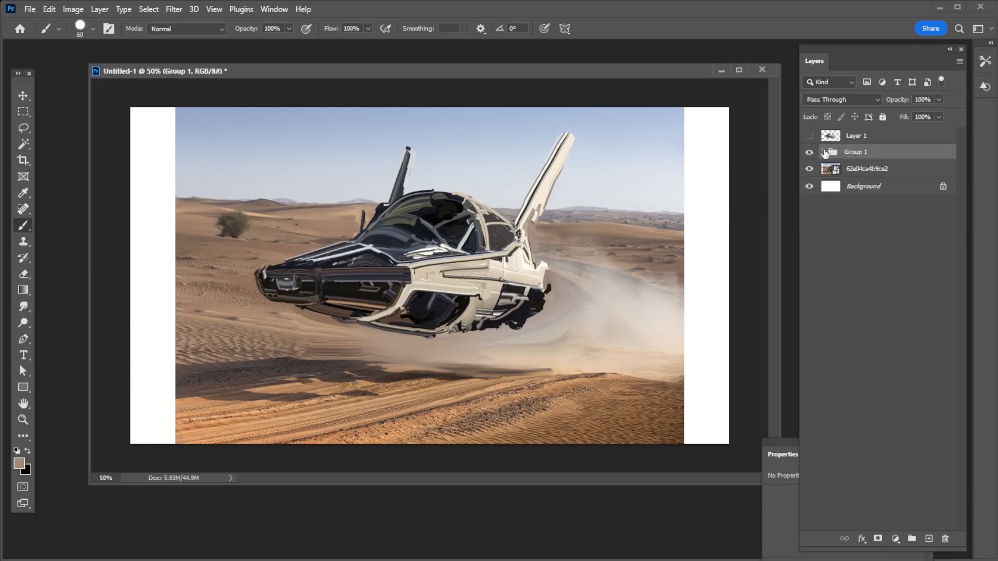
pyautogui.click(824, 152)
pyautogui.click(809, 152)
pyautogui.click(810, 153)
# On Layer 5, paint sampled tones over the upper canopy glass, reducing the brush size for finer strokes
pyautogui.keyDown('alt'); pyautogui.click(432, 243); pyautogui.keyUp('alt')
pyautogui.click(863, 170)
pyautogui.keyDown('alt'); pyautogui.click(428, 209); pyautogui.keyUp('alt')
pyautogui.press('[')
pyautogui.moveTo(422, 205)
pyautogui.mouseDown()
pyautogui.moveTo(459, 205)
pyautogui.moveTo(457, 225)
pyautogui.moveTo(463, 214)
pyautogui.moveTo(447, 219)
pyautogui.moveTo(469, 211)
pyautogui.mouseUp()
pyautogui.press('[')
pyautogui.press('[')
pyautogui.press('[')
pyautogui.press('[')
pyautogui.press('[')
pyautogui.keyDown('alt'); pyautogui.click(463, 214); pyautogui.keyUp('alt')
pyautogui.press('[')
pyautogui.press('[')
pyautogui.press('[')
pyautogui.press('[')
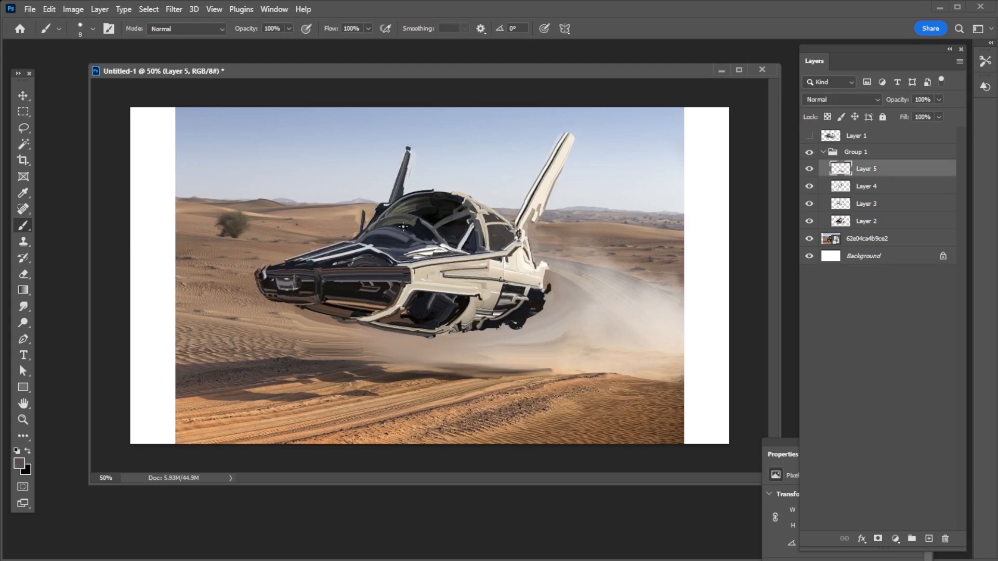
# Touch up the lower edge of the canopy glass with a small brush on Layer 5
pyautogui.press(']')
pyautogui.keyDown('alt'); pyautogui.click(406, 245); pyautogui.keyUp('alt')
pyautogui.press('[')
pyautogui.press(']')
pyautogui.press(']')
pyautogui.press(']')
pyautogui.press(']')
pyautogui.press(']')
pyautogui.press(']')
# Paint a light highlight strip along the upper edge of the dark front side panel
pyautogui.click(809, 152)
pyautogui.keyDown('alt'); pyautogui.click(412, 263); pyautogui.keyUp('alt')
pyautogui.click(809, 153)
pyautogui.moveTo(318, 274); pyautogui.dragTo(407, 274)
pyautogui.press('[')
pyautogui.press('[')
pyautogui.press('[')
pyautogui.press('[')
pyautogui.press('[')
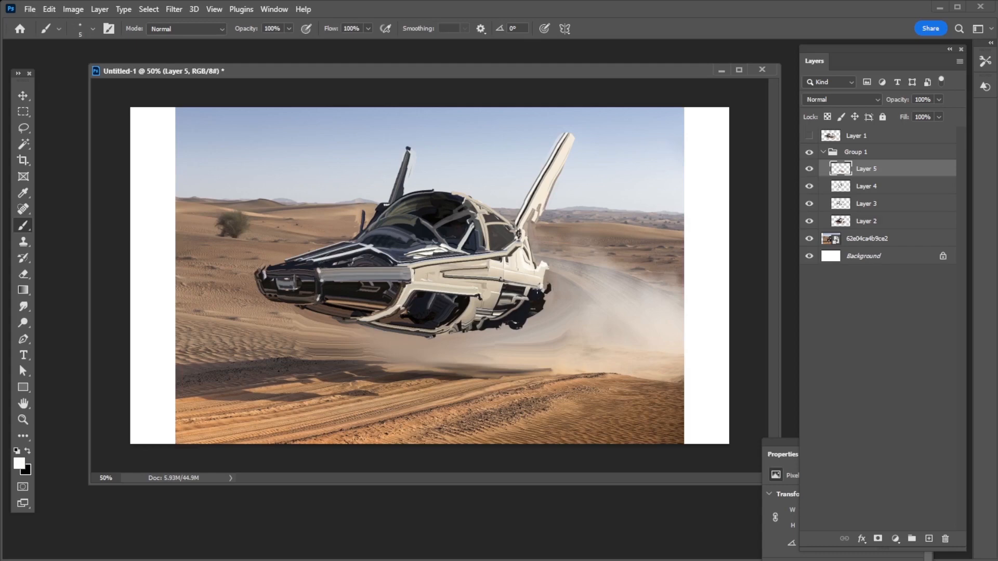
# Try to move the vehicle group and the desert photo over to the right edge of the canvas
pyautogui.press('m')
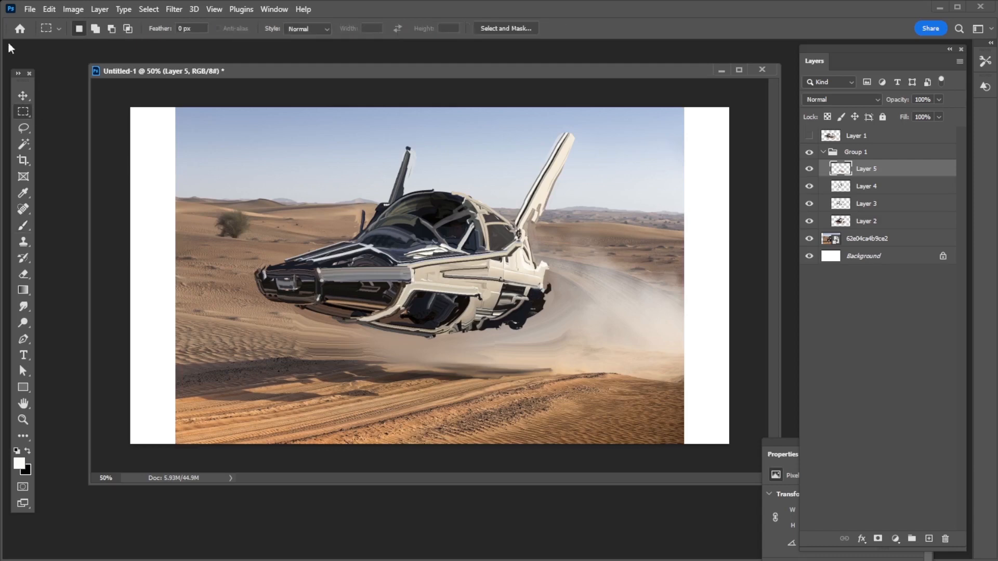
pyautogui.keyDown('shift'); pyautogui.click(867, 221); pyautogui.keyUp('shift')
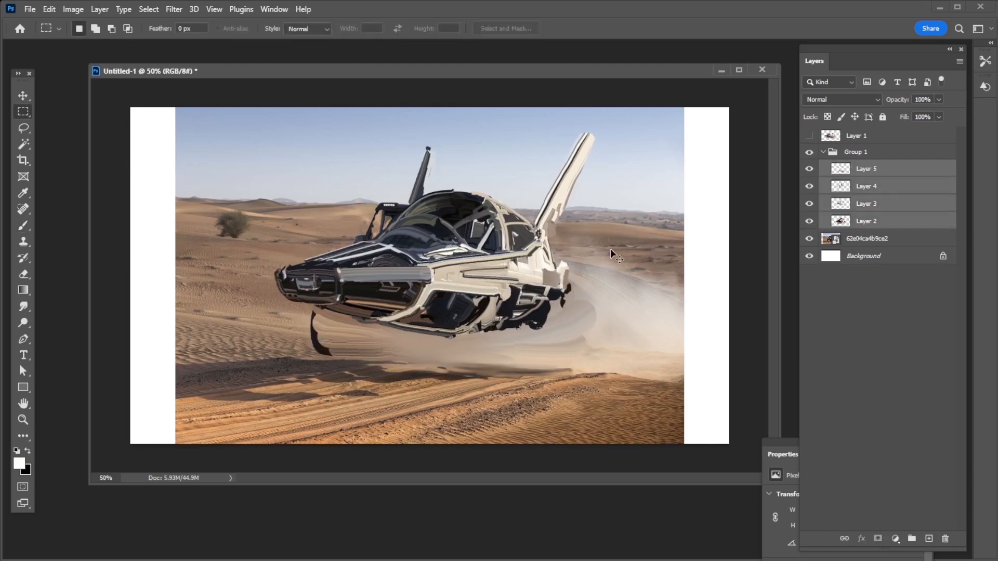
pyautogui.click(855, 152)
pyautogui.keyDown('shift'); pyautogui.click(863, 239); pyautogui.keyUp('shift')
pyautogui.moveTo(613, 266); pyautogui.dragTo(657, 266)
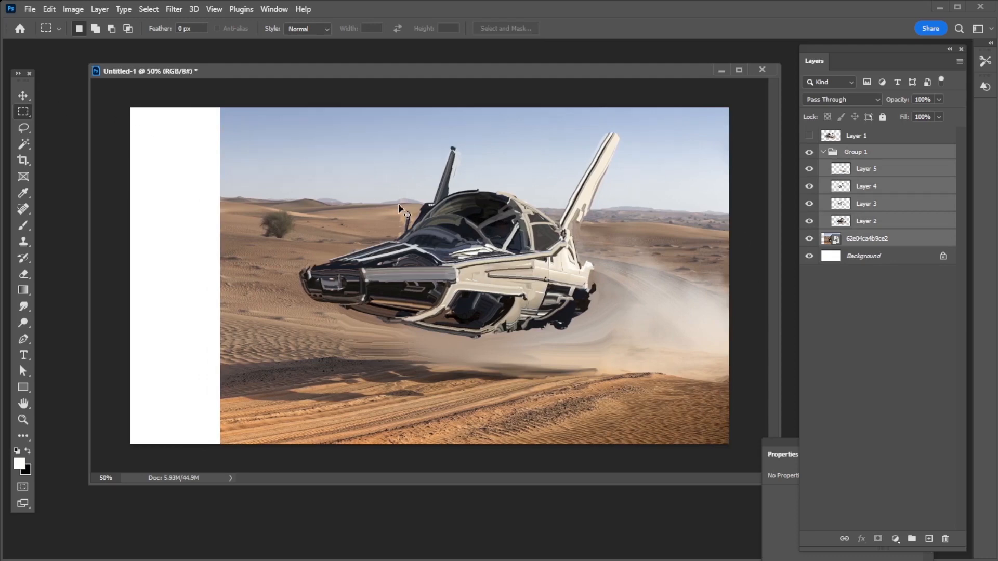
pyautogui.hotkey('ctrl', 'z')
# Copy the desert strip at the photo's right end to a new layer and stretch it to the canvas edge
pyautogui.moveTo(591, 104); pyautogui.dragTo(684, 460)
pyautogui.hotkey('ctrl', 'j')
pyautogui.hotkey('ctrl', 't')
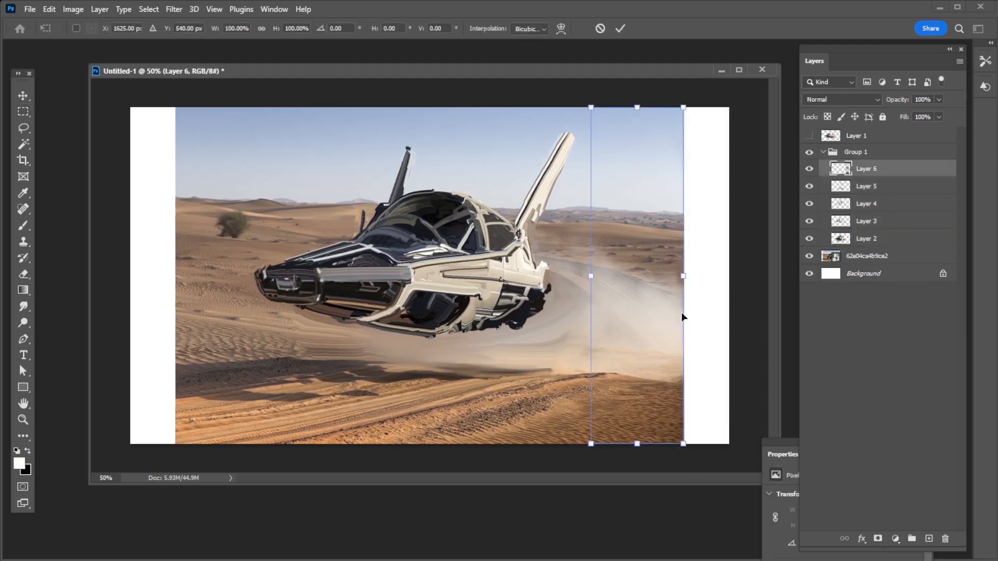
pyautogui.moveTo(684, 278); pyautogui.dragTo(730, 278)
pyautogui.press('Return')
# Copy the desert strip at the photo's left end to a new layer and stretch it to the canvas edge
pyautogui.moveTo(236, 101); pyautogui.dragTo(179, 501)
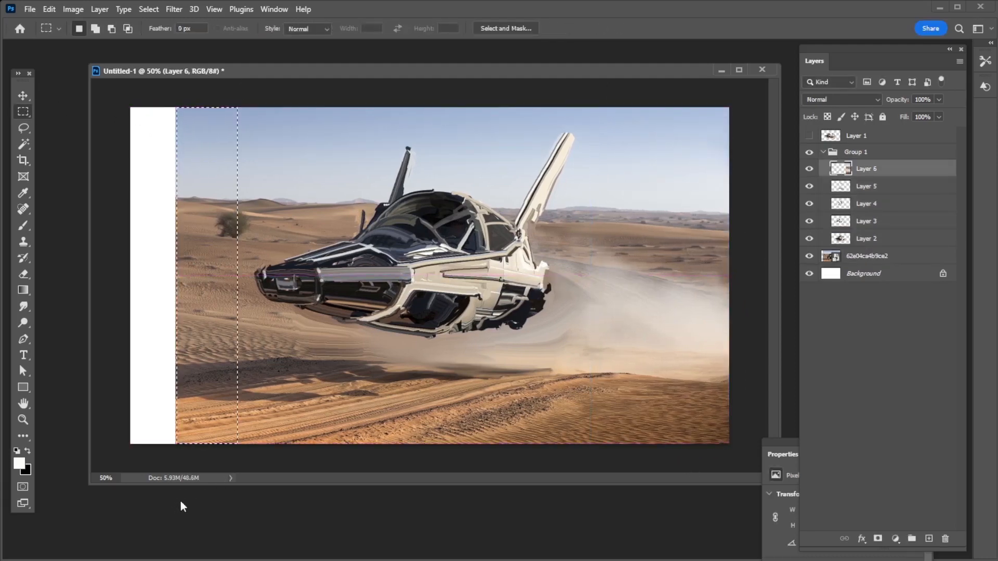
pyautogui.hotkey('ctrl', 'j')
pyautogui.hotkey('ctrl', 't')
pyautogui.moveTo(177, 276); pyautogui.dragTo(130, 276)
pyautogui.press('Return')
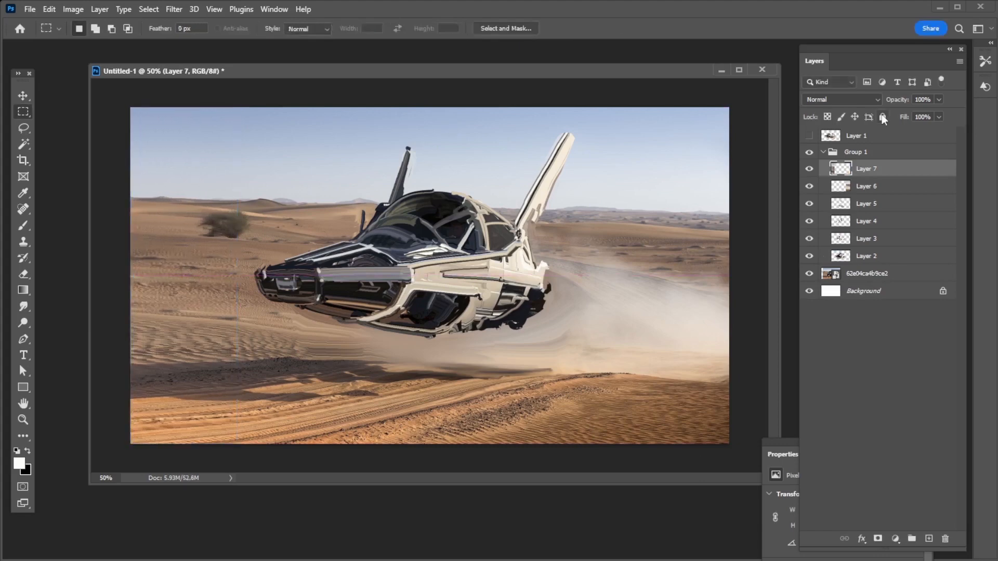
# Shift the vehicle and desert layers left, then stretch Layer 6 to fill the canvas's right side
pyautogui.moveTo(694, 235); pyautogui.dragTo(730, 273)
pyautogui.hotkey('ctrl', 'z')
pyautogui.click(875, 153)
pyautogui.hotkey('ctrl', 'z')
pyautogui.click(867, 273)
pyautogui.keyDown('shift'); pyautogui.click(859, 157); pyautogui.keyUp('shift')
pyautogui.click(867, 170)
pyautogui.click(854, 189)
pyautogui.hotkey('ctrl', 't')
pyautogui.press('Return')
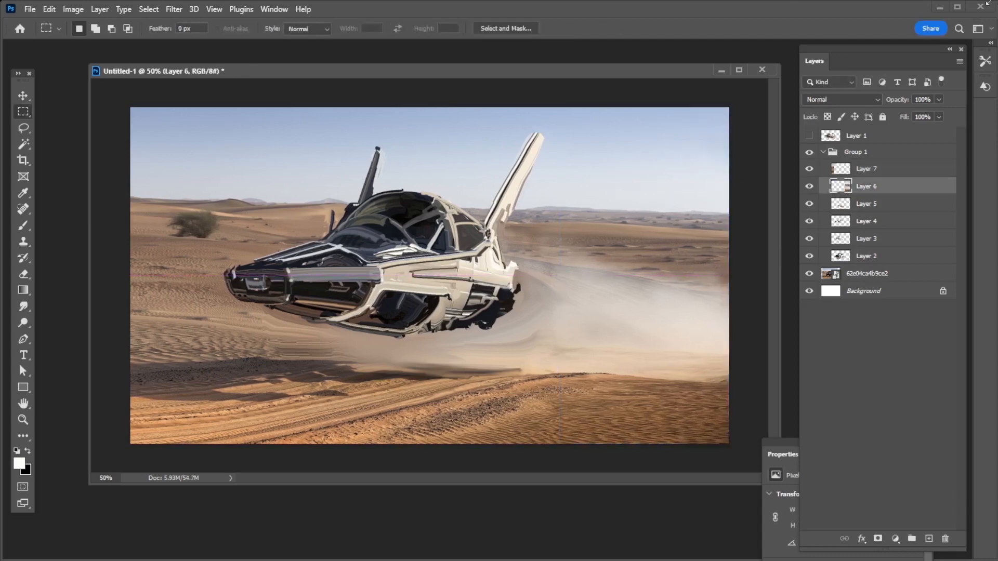
# Add a new layer above Layer 7 and activate the Brush tool
pyautogui.click(867, 170)
pyautogui.click(929, 538)
pyautogui.press('b')
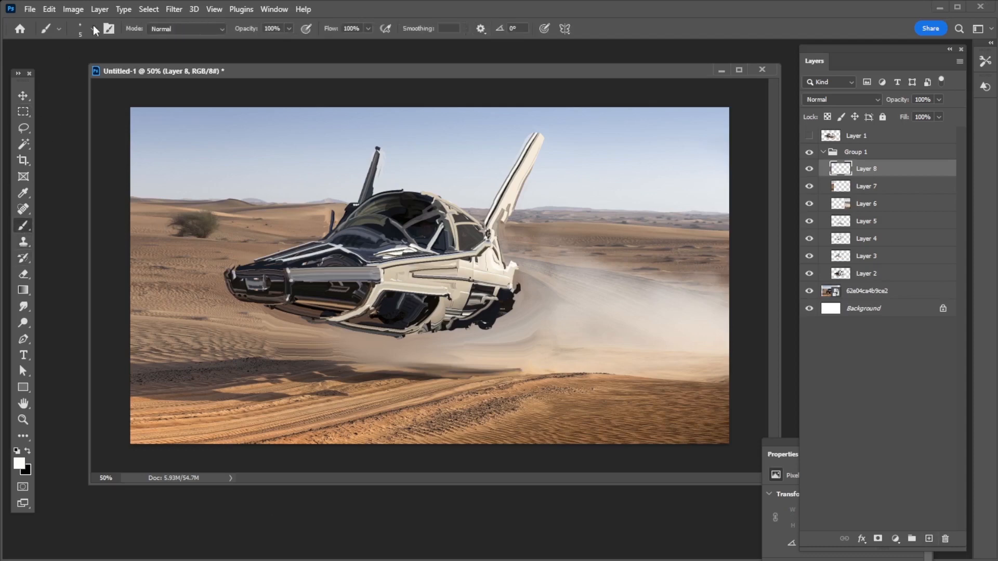
# Search the brush presets for "mans" and choose Sampled Brush 1714 from the Mans set
pyautogui.click(92, 29)
pyautogui.click(89, 121)
pyautogui.write('mans')
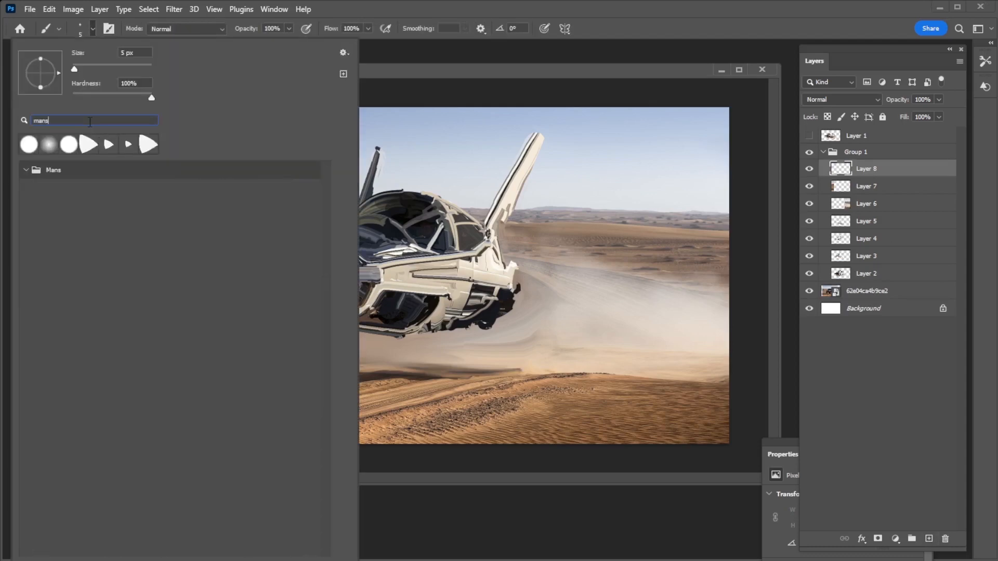
pyautogui.click(28, 171)
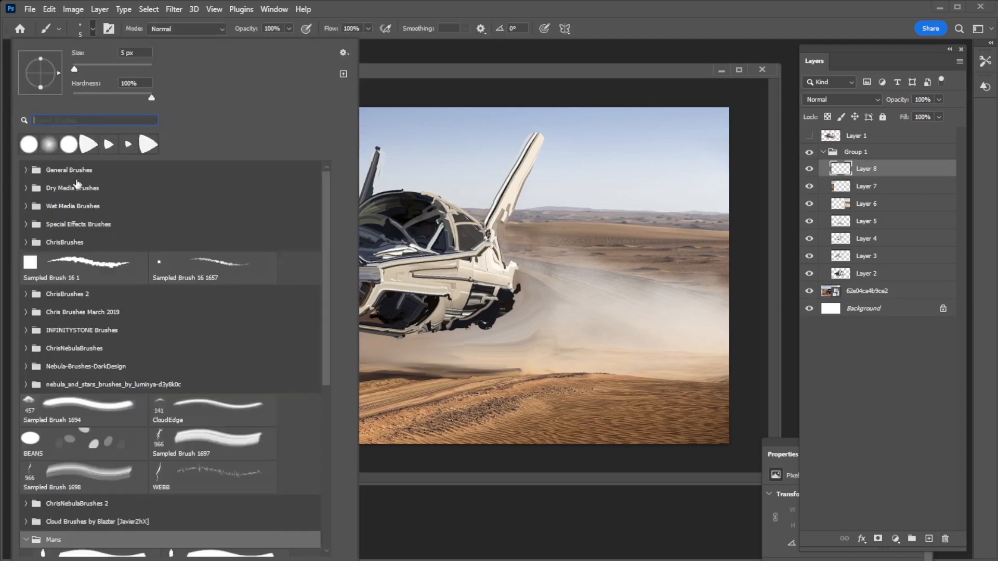
pyautogui.scroll(-1, 113, 432)
pyautogui.scroll(-1, 113, 433)
pyautogui.click(214, 448)
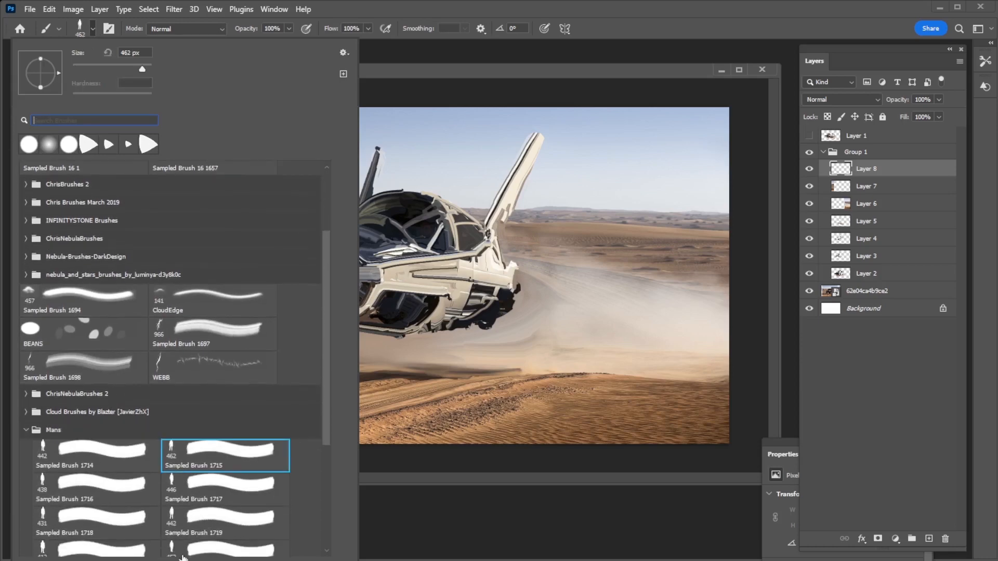
pyautogui.click(78, 449)
pyautogui.click(576, 73)
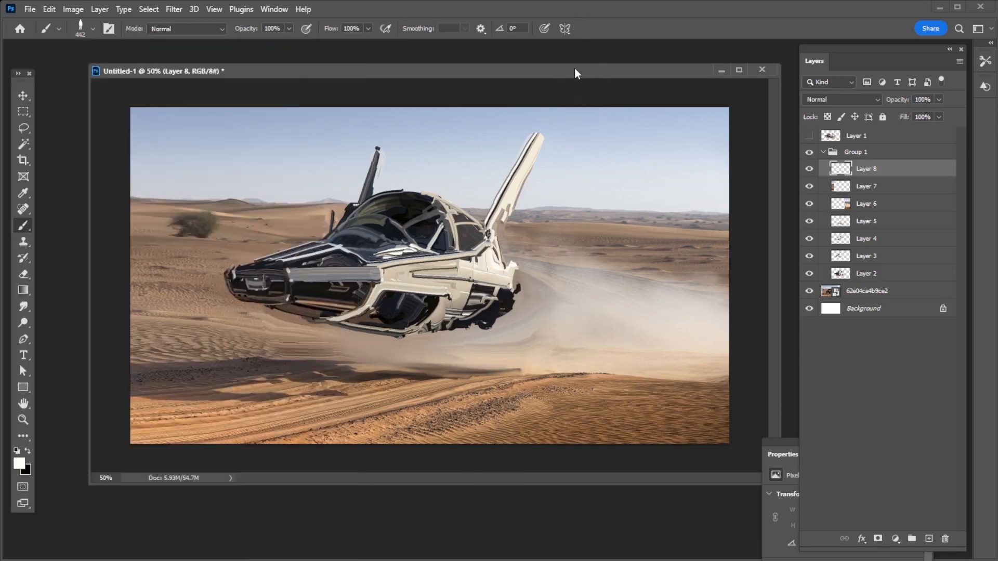
# Stamp a black standing man silhouette on the sand behind the vehicle, replacing the white trial stamp
pyautogui.click(604, 339)
pyautogui.hotkey('ctrl', 'z')
pyautogui.press('[')
pyautogui.press(']')
pyautogui.press('x')
pyautogui.click(601, 323)
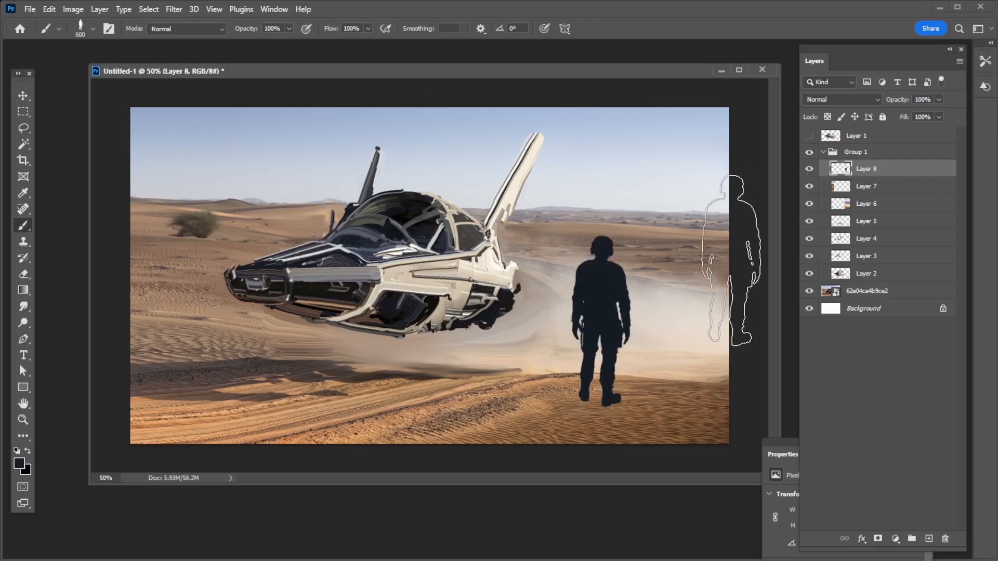
# Flip the man silhouette horizontally with a transform and trim the sides of its head with the Eraser
pyautogui.click(49, 9)
pyautogui.click(60, 279)
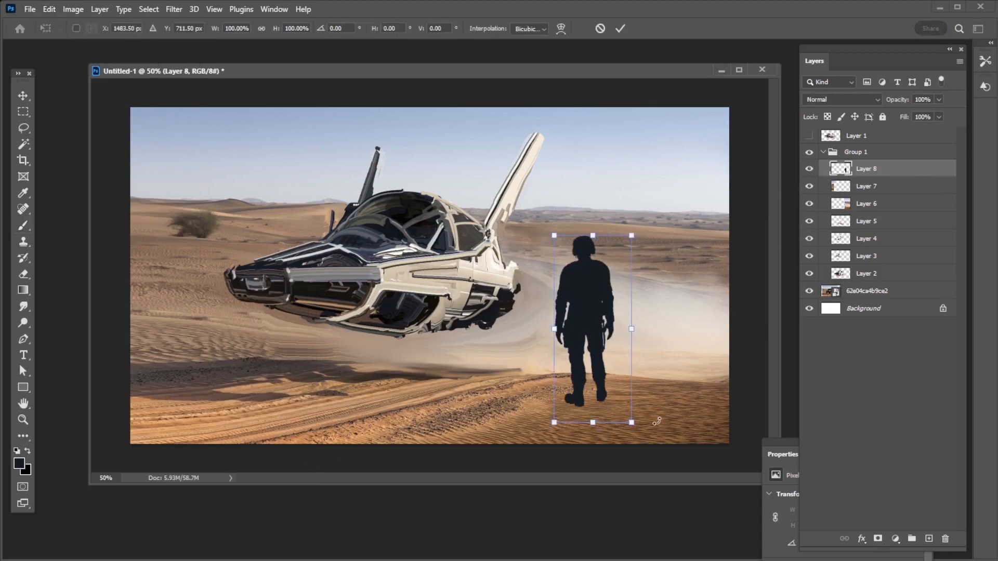
pyautogui.moveTo(656, 421); pyautogui.dragTo(667, 415)
pyautogui.press('Return')
pyautogui.press('e')
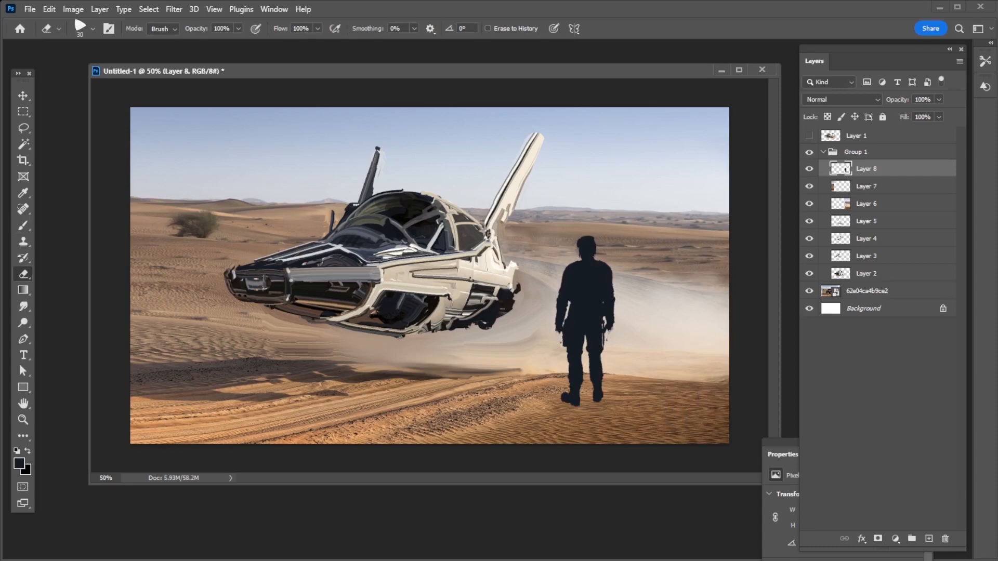
# Clip a copy of the 62e04ca4b9ce2 photo layer to the man silhouette as repositioned texture at 53% fill
pyautogui.moveTo(867, 292); pyautogui.dragTo(859, 161)
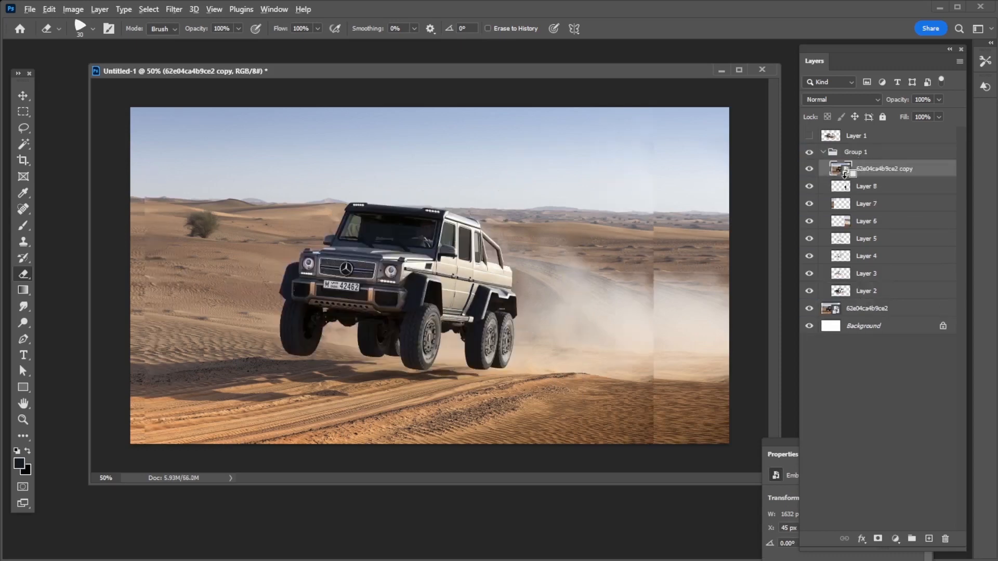
pyautogui.keyDown('alt'); pyautogui.click(849, 177); pyautogui.keyUp('alt')
pyautogui.moveTo(446, 300); pyautogui.dragTo(568, 300)
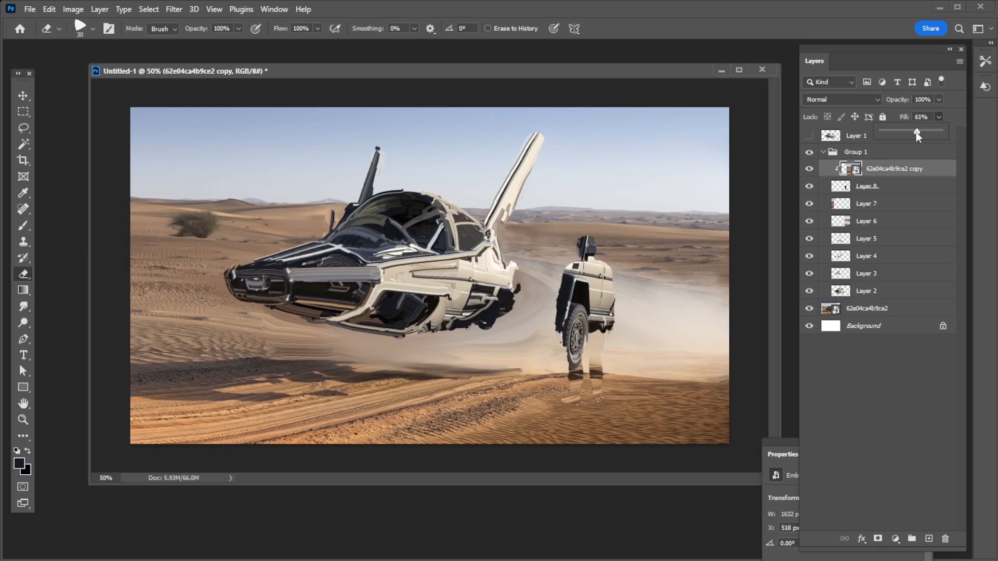
pyautogui.moveTo(916, 132); pyautogui.dragTo(911, 133)
pyautogui.moveTo(540, 300); pyautogui.dragTo(559, 304)
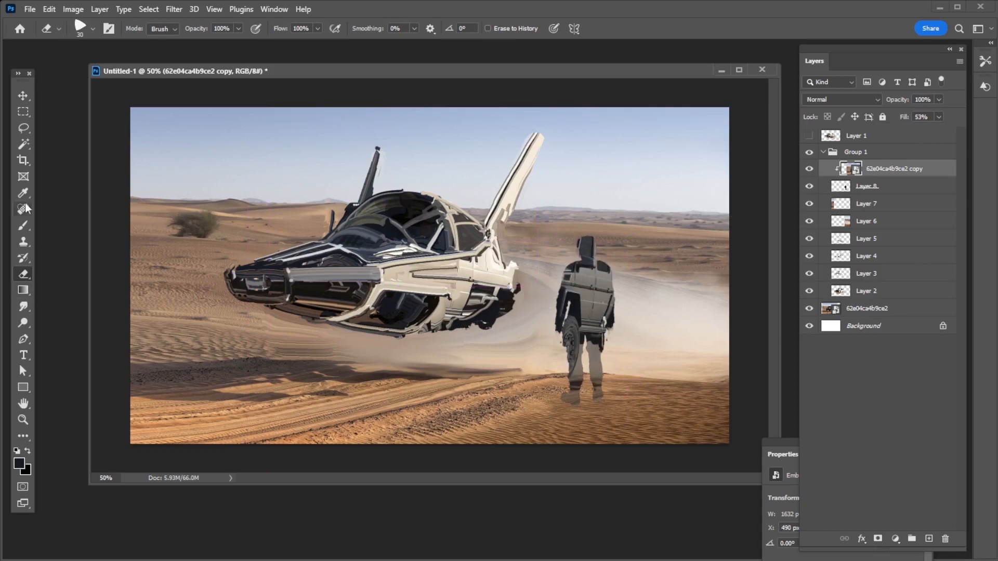
# On a new layer clipped to the man silhouette, paint the legs dark with the triangular brush preset, covering the car texture
pyautogui.click(929, 538)
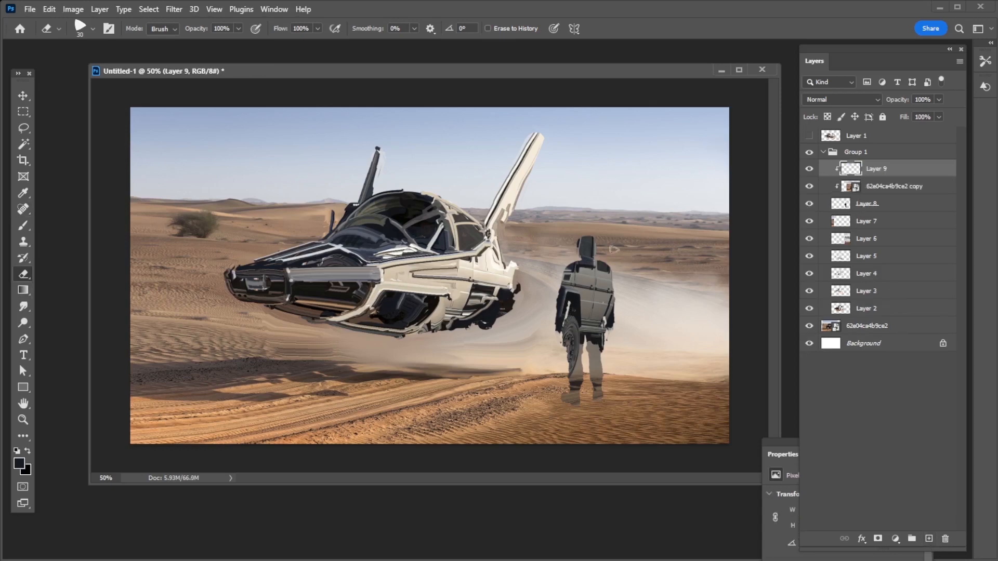
pyautogui.click(23, 229)
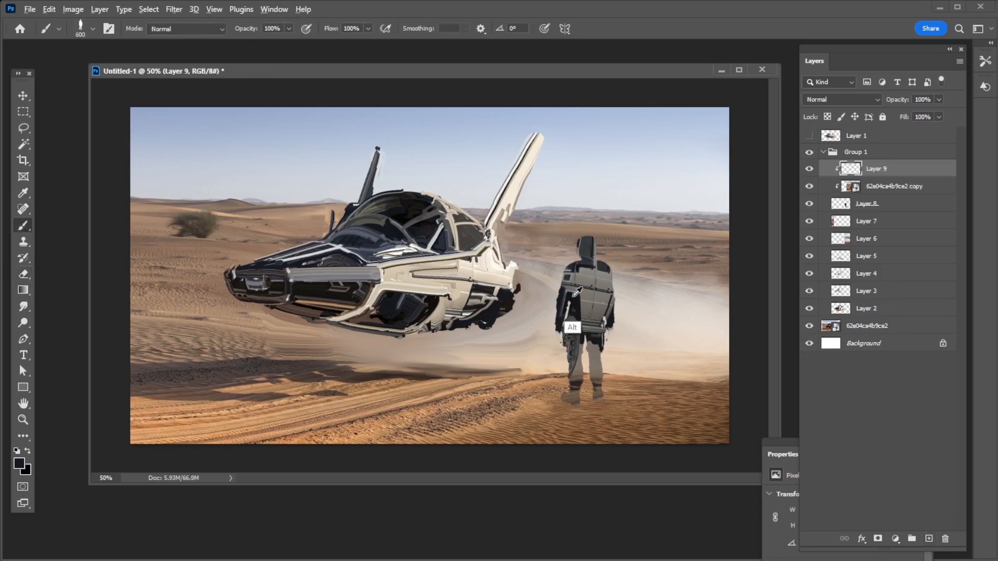
pyautogui.click(93, 29)
pyautogui.click(55, 147)
pyautogui.click(507, 70)
pyautogui.press('[')
pyautogui.press('[')
pyautogui.press('[')
pyautogui.press('[')
pyautogui.press('[')
pyautogui.press('[')
pyautogui.press('[')
pyautogui.press('[')
pyautogui.press('[')
pyautogui.press('[')
pyautogui.moveTo(574, 323)
pyautogui.mouseDown()
pyautogui.moveTo(572, 388)
pyautogui.moveTo(595, 341)
pyautogui.moveTo(596, 381)
pyautogui.moveTo(596, 350)
pyautogui.mouseUp()
pyautogui.press('[')
pyautogui.press('[')
pyautogui.press('[')
pyautogui.press('[')
pyautogui.press('[')
pyautogui.press('[')
pyautogui.press('[')
pyautogui.press('[')
pyautogui.press('[')
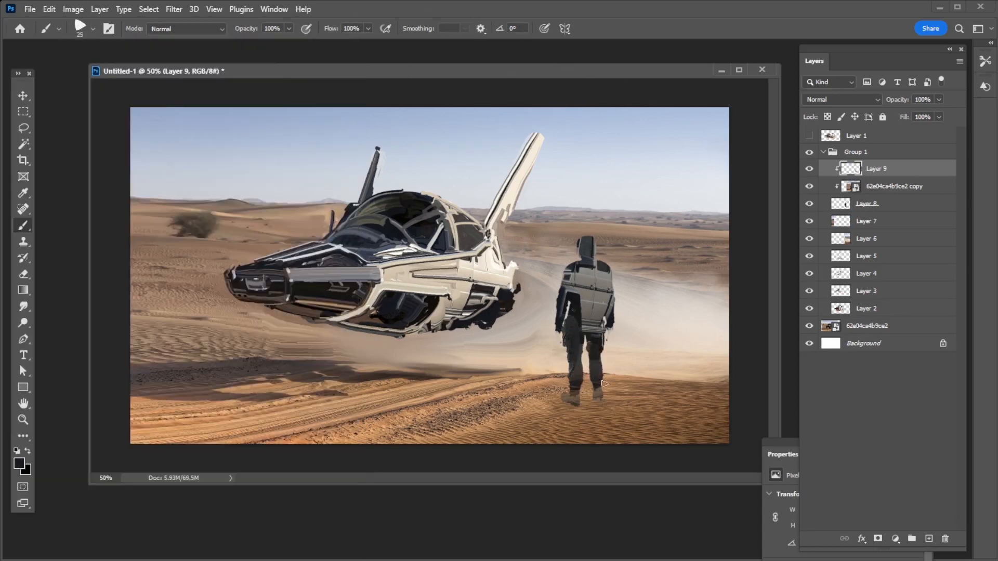
# Paint over the car texture on the man's torso, with a grey diagonal band from shoulder to hip and strokes at the neck
pyautogui.keyDown('alt'); pyautogui.click(588, 311); pyautogui.keyUp('alt')
pyautogui.moveTo(586, 314); pyautogui.dragTo(596, 339)
pyautogui.moveTo(582, 270)
pyautogui.mouseDown()
pyautogui.moveTo(573, 266)
pyautogui.moveTo(586, 258)
pyautogui.moveTo(609, 271)
pyautogui.moveTo(576, 293)
pyautogui.moveTo(596, 339)
pyautogui.mouseUp()
pyautogui.press('[')
pyautogui.press('[')
pyautogui.keyDown('alt'); pyautogui.click(594, 251); pyautogui.keyUp('alt')
pyautogui.keyDown('alt'); pyautogui.click(592, 256); pyautogui.keyUp('alt')
pyautogui.keyDown('alt'); pyautogui.click(595, 272); pyautogui.keyUp('alt')
# Paint dark clothing strokes over the man's shoulders, upper back and arms
pyautogui.press(']')
pyautogui.keyDown('alt'); pyautogui.click(574, 302); pyautogui.keyUp('alt')
pyautogui.keyDown('alt'); pyautogui.click(602, 282); pyautogui.keyUp('alt')
pyautogui.moveTo(612, 308)
pyautogui.mouseDown()
pyautogui.moveTo(612, 268)
pyautogui.moveTo(610, 293)
pyautogui.mouseUp()
pyautogui.keyDown('alt'); pyautogui.click(575, 281); pyautogui.keyUp('alt')
pyautogui.keyDown('alt'); pyautogui.click(609, 308); pyautogui.keyUp('alt')
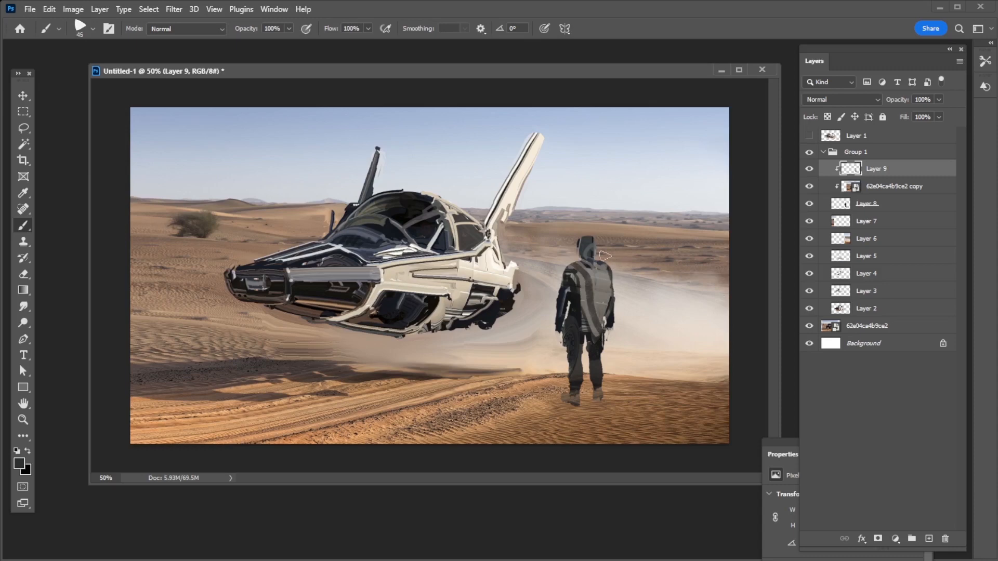
# Add a brush stroke at the base of the man's head and fine strokes down the left trouser leg
pyautogui.keyDown('alt'); pyautogui.click(591, 260); pyautogui.keyUp('alt')
pyautogui.press('[')
pyautogui.press('[')
pyautogui.press('[')
pyautogui.press('[')
pyautogui.press('[')
# Paint grey cloth shapes across the man's upper back and waist, and fine strokes on the left hand
pyautogui.press('[')
pyautogui.press('[')
pyautogui.keyDown('alt'); pyautogui.click(578, 355); pyautogui.keyUp('alt')
pyautogui.keyDown('alt'); pyautogui.click(579, 322); pyautogui.keyUp('alt')
pyautogui.press(']')
pyautogui.press(']')
pyautogui.press(']')
pyautogui.moveTo(582, 269); pyautogui.dragTo(592, 286)
pyautogui.keyDown('alt'); pyautogui.click(579, 288); pyautogui.keyUp('alt')
pyautogui.press('[')
pyautogui.keyDown('alt'); pyautogui.click(596, 298); pyautogui.keyUp('alt')
pyautogui.press('[')
pyautogui.press('[')
pyautogui.keyDown('alt'); pyautogui.click(597, 312); pyautogui.keyUp('alt')
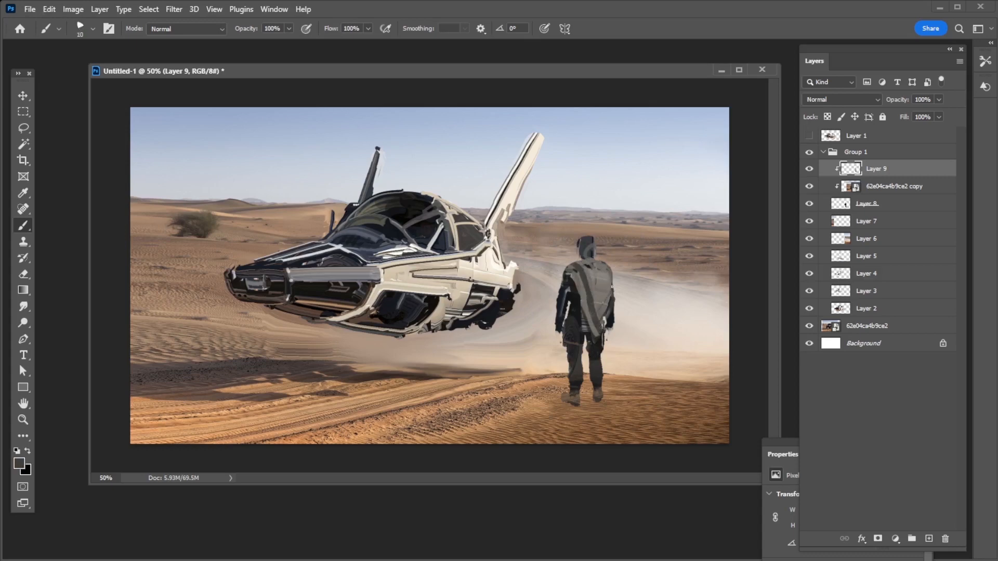
pyautogui.keyDown('alt'); pyautogui.click(568, 320); pyautogui.keyUp('alt')
pyautogui.keyDown('alt'); pyautogui.click(565, 317); pyautogui.keyUp('alt')
pyautogui.moveTo(559, 308); pyautogui.dragTo(563, 316)
# On a new unclipped layer, paint a grey hood and scarf falling from the man's head over the shoulders
pyautogui.click(929, 539)
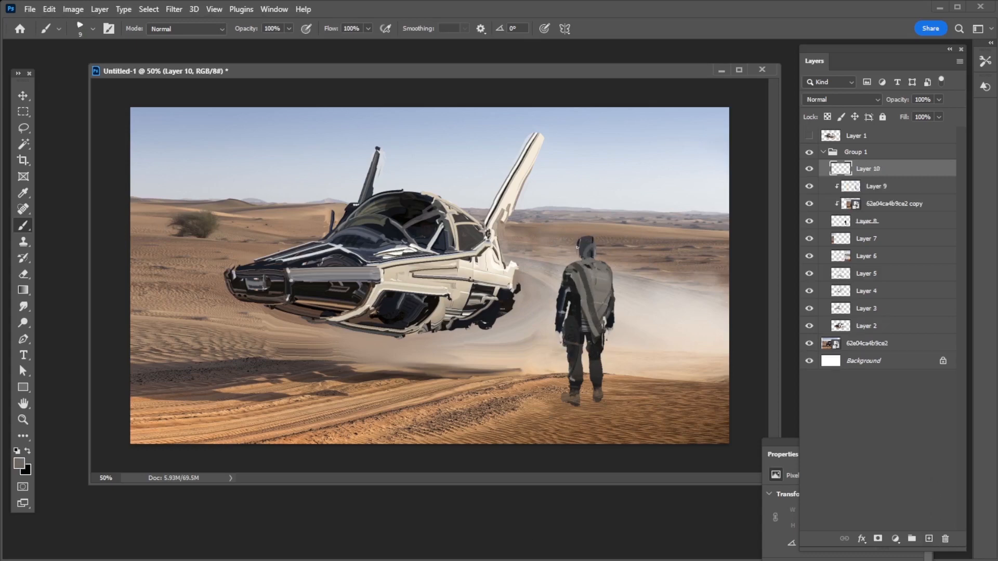
pyautogui.press(']')
pyautogui.press(']')
pyautogui.moveTo(596, 250)
pyautogui.mouseDown()
pyautogui.moveTo(585, 256)
pyautogui.moveTo(599, 281)
pyautogui.mouseUp()
pyautogui.press(']')
pyautogui.press(']')
pyautogui.keyDown('alt'); pyautogui.click(583, 275); pyautogui.keyUp('alt')
pyautogui.keyDown('alt'); pyautogui.click(588, 266); pyautogui.keyUp('alt')
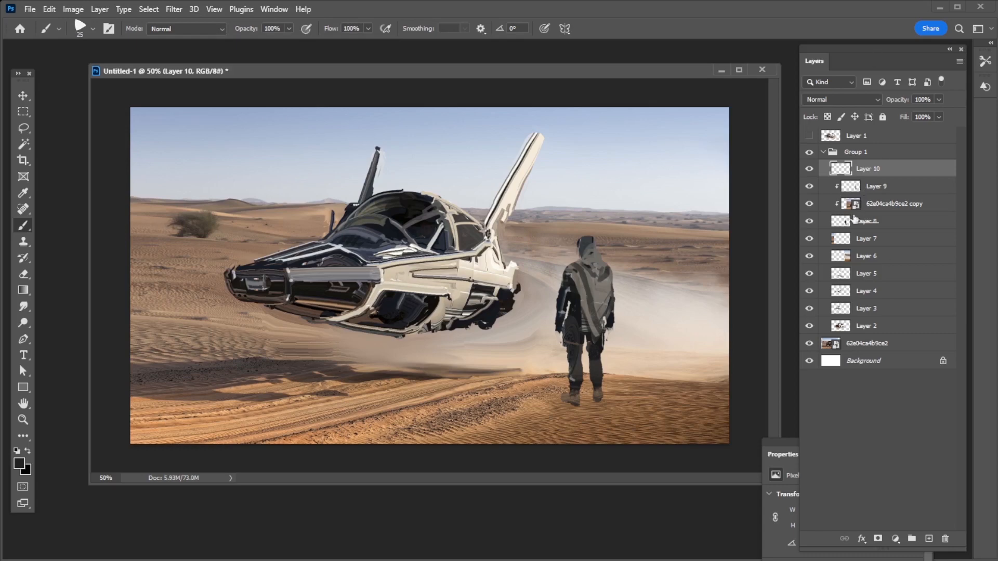
# Add a new layer in Overlay mode and brighten the man's scarf with a cream colour sampled from the vehicle
pyautogui.rightClick(854, 219)
pyautogui.press('Escape')
pyautogui.click(929, 538)
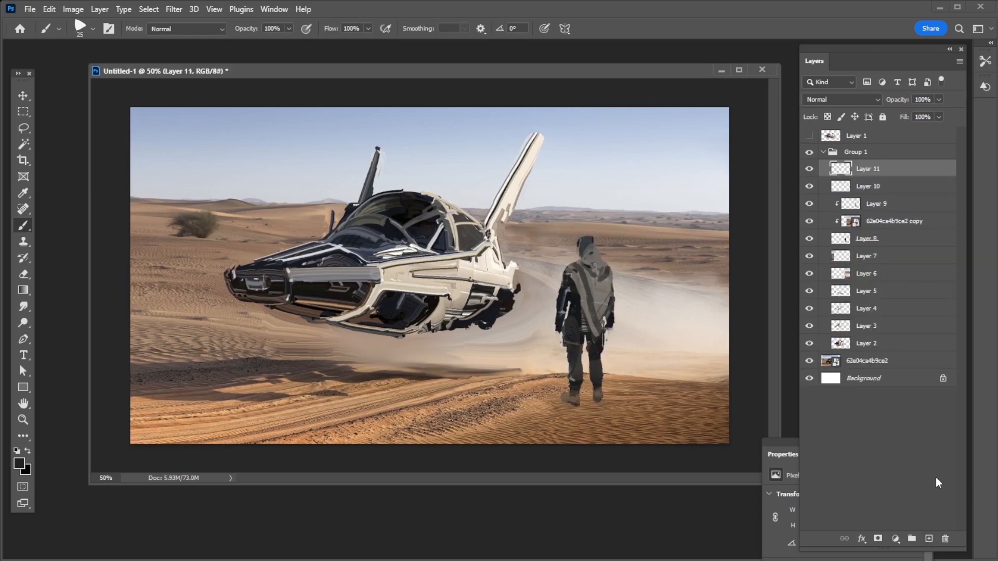
pyautogui.keyDown('alt'); pyautogui.click(491, 269); pyautogui.keyUp('alt')
pyautogui.click(848, 100)
pyautogui.click(842, 249)
pyautogui.moveTo(571, 267)
pyautogui.mouseDown()
pyautogui.moveTo(590, 312)
pyautogui.moveTo(589, 244)
pyautogui.moveTo(600, 330)
pyautogui.mouseUp()
# With a smaller brush on the Overlay layer, add cream highlights down both of the man's legs
pyautogui.press('[')
pyautogui.press('[')
pyautogui.press('[')
pyautogui.press('[')
pyautogui.press('[')
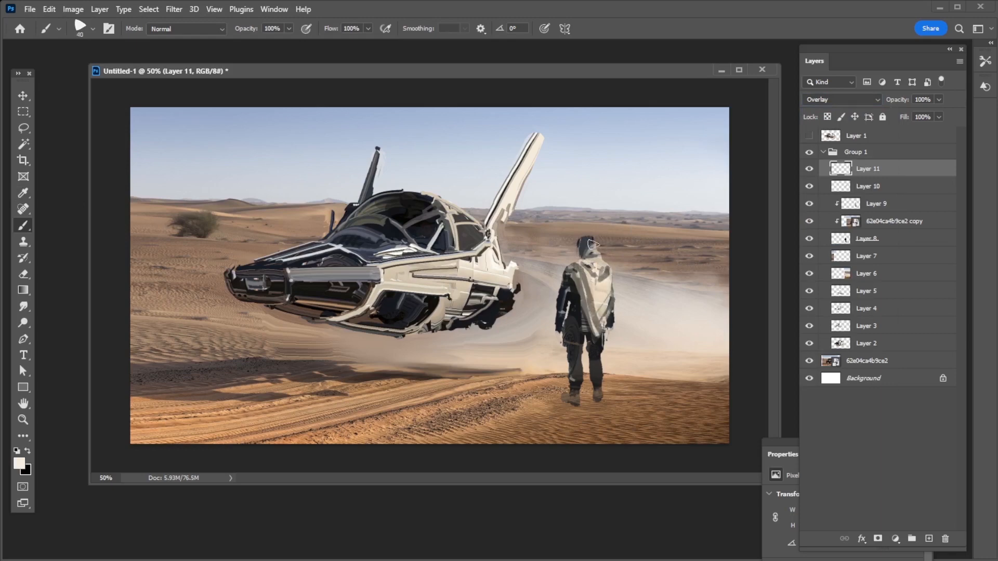
pyautogui.moveTo(581, 243); pyautogui.dragTo(593, 248)
pyautogui.hotkey('ctrl', 'z')
pyautogui.moveTo(575, 323); pyautogui.dragTo(576, 381)
pyautogui.moveTo(601, 347); pyautogui.dragTo(602, 392)
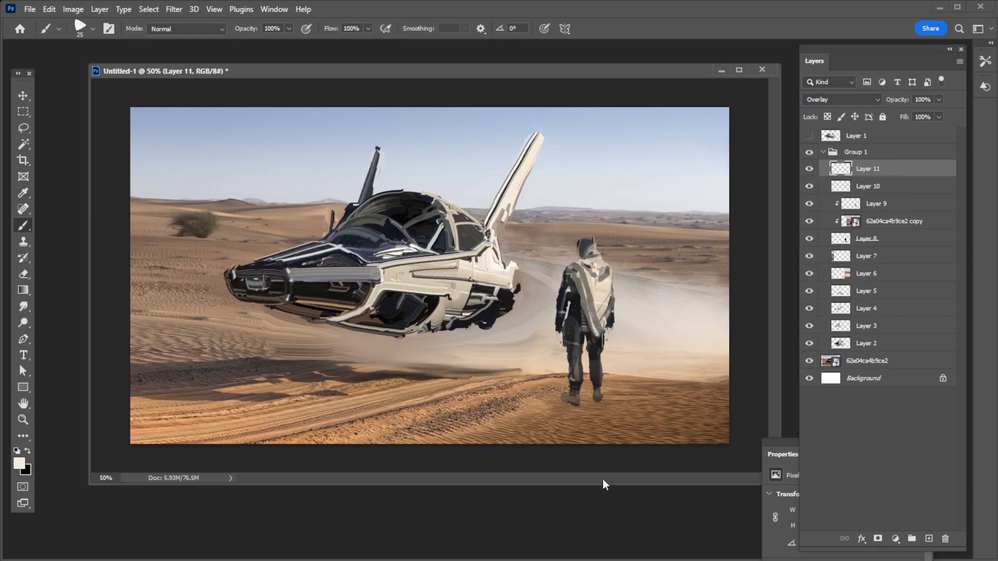
# Add a new layer directly beneath the man silhouette layer and set its blend mode to Multiply
pyautogui.keyDown('ctrl'); pyautogui.click(858, 207); pyautogui.keyUp('ctrl')
pyautogui.keyDown('ctrl'); pyautogui.click(843, 239); pyautogui.keyUp('ctrl')
pyautogui.click(857, 240)
pyautogui.click(867, 254)
pyautogui.click(928, 539)
pyautogui.click(843, 99)
pyautogui.click(830, 147)
pyautogui.hotkey('ctrl', 'd')
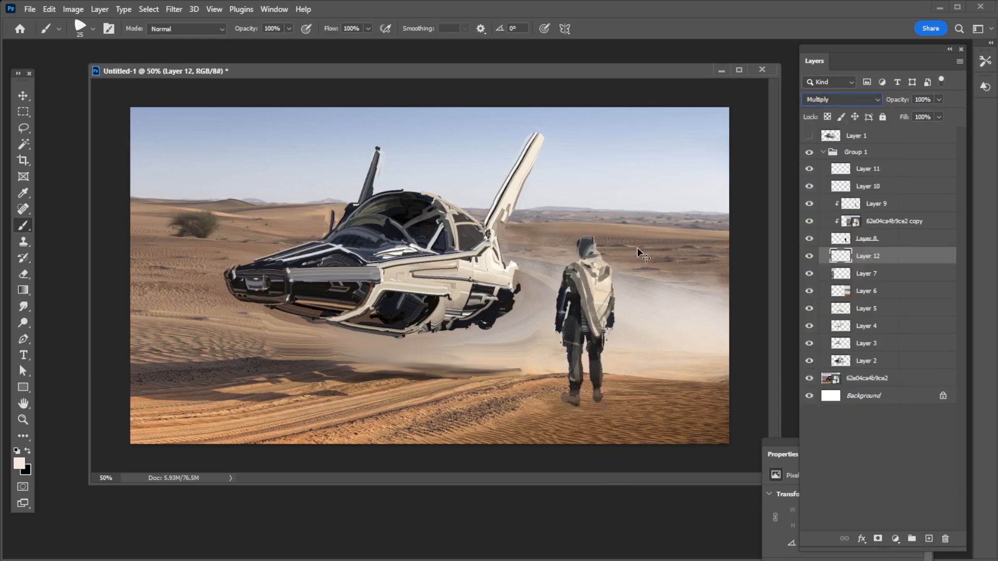
# Load the man silhouette as a selection and fill it on the Multiply layer with a brown sampled from the shaded sand
pyautogui.click(24, 274)
pyautogui.click(24, 292)
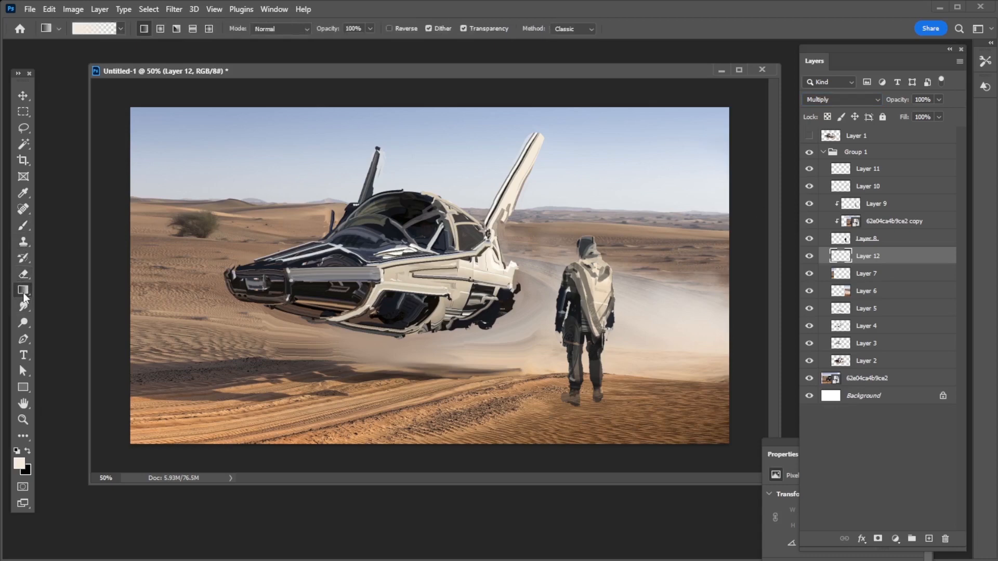
pyautogui.hotkey('shift', 'g')
pyautogui.keyDown('alt'); pyautogui.click(216, 394); pyautogui.keyUp('alt')
pyautogui.click(503, 331)
pyautogui.hotkey('ctrl', 'z')
pyautogui.keyDown('ctrl'); pyautogui.click(841, 239); pyautogui.keyUp('ctrl')
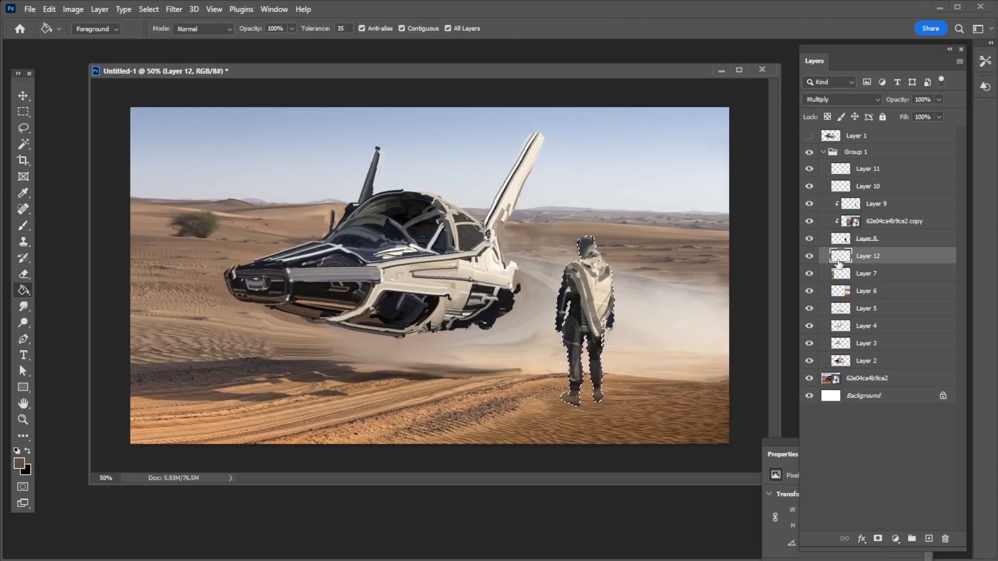
pyautogui.hotkey('shift', 'F5')
pyautogui.press('Return')
# Flatten and skew the filled silhouette into a thin shadow lying on the sand from the man's feet toward the vehicle
pyautogui.hotkey('ctrl', 't')
pyautogui.moveTo(589, 242); pyautogui.dragTo(407, 379)
pyautogui.moveTo(590, 425); pyautogui.dragTo(617, 407)
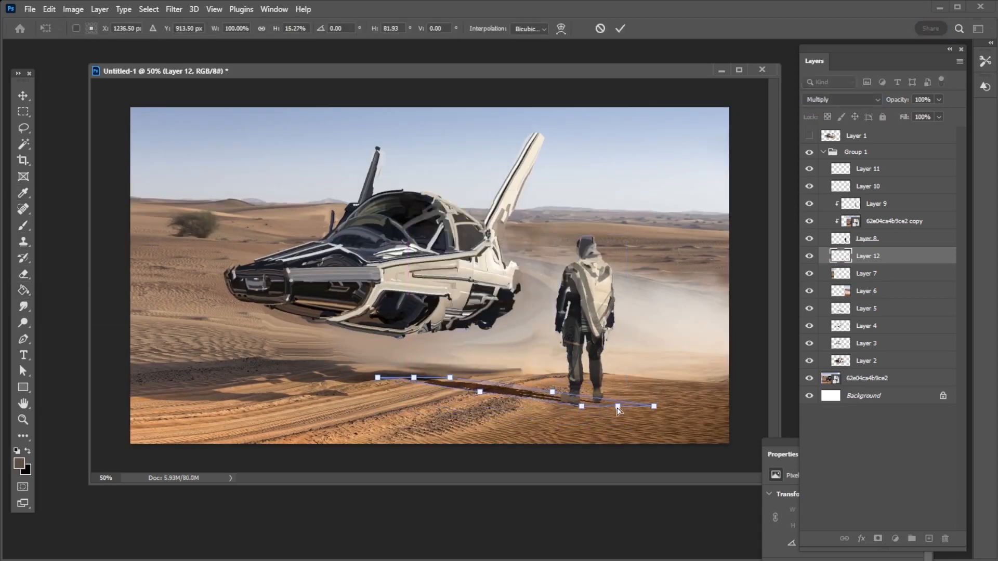
pyautogui.moveTo(408, 378); pyautogui.dragTo(438, 392)
# Warp the man's cast shadow into a broader, shorter shape on the sand and apply the transform
pyautogui.click(561, 31)
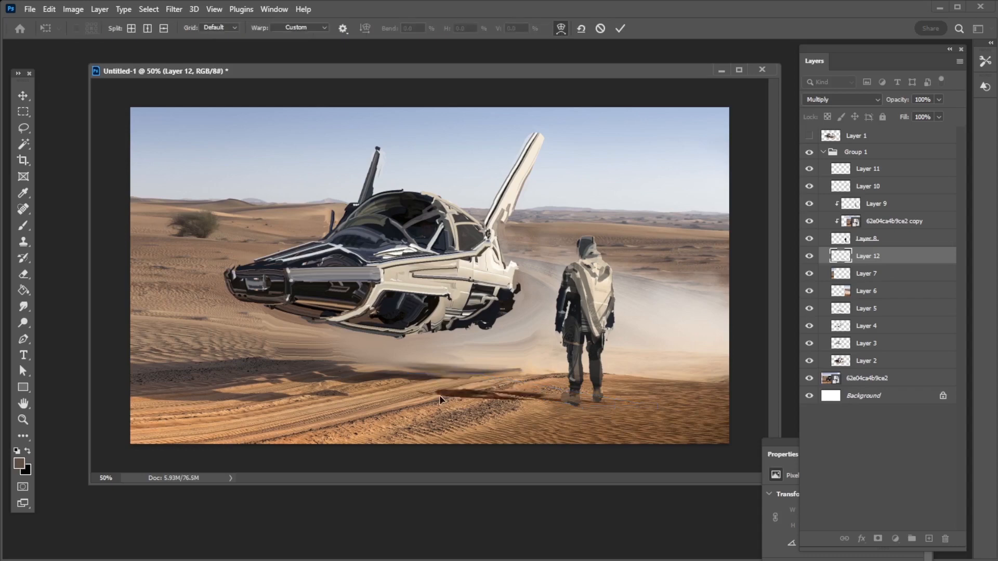
pyautogui.moveTo(502, 388); pyautogui.dragTo(544, 389)
pyautogui.moveTo(453, 383); pyautogui.dragTo(473, 395)
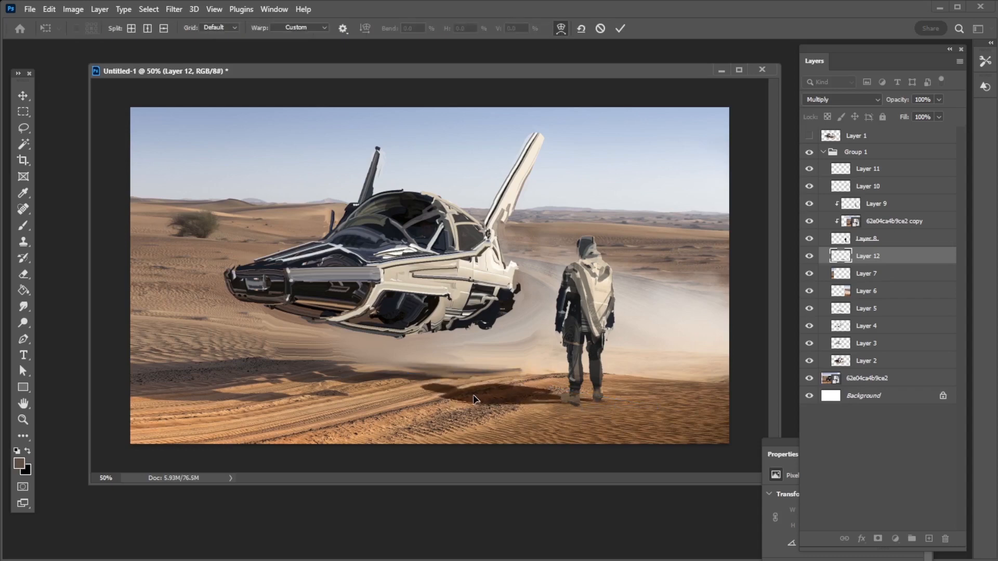
pyautogui.press('Return')
# Adjust the man's shadow with Hue/Saturation, setting saturation to -72 and lightness to +22
pyautogui.hotkey('ctrl', 'u')
pyautogui.moveTo(817, 332); pyautogui.dragTo(773, 332)
pyautogui.moveTo(817, 365); pyautogui.dragTo(831, 364)
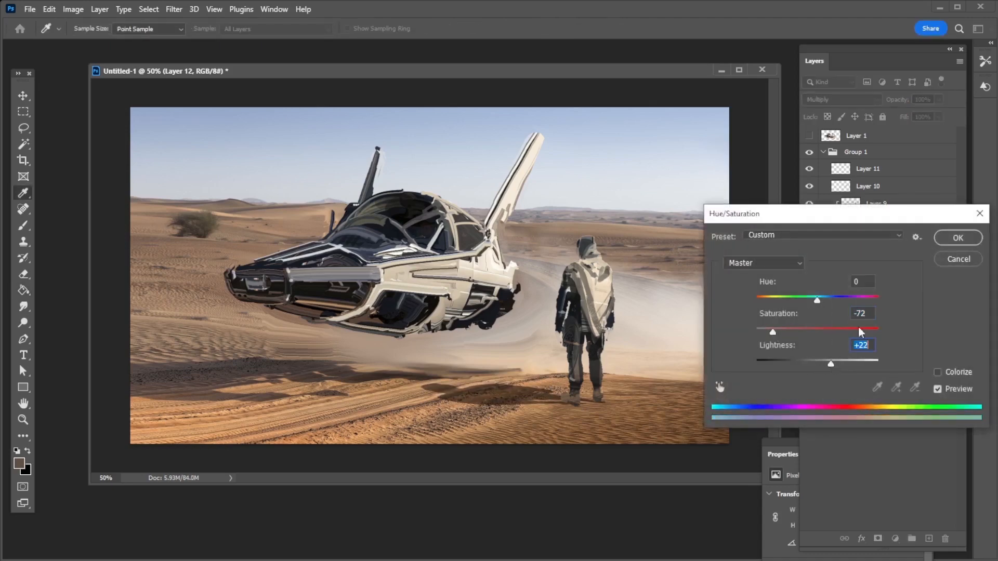
pyautogui.click(958, 238)
# Soften the man's shadow with a Motion Blur at a 34° angle and a shortened distance
pyautogui.click(174, 10)
pyautogui.moveTo(239, 169)
pyautogui.click(354, 239)
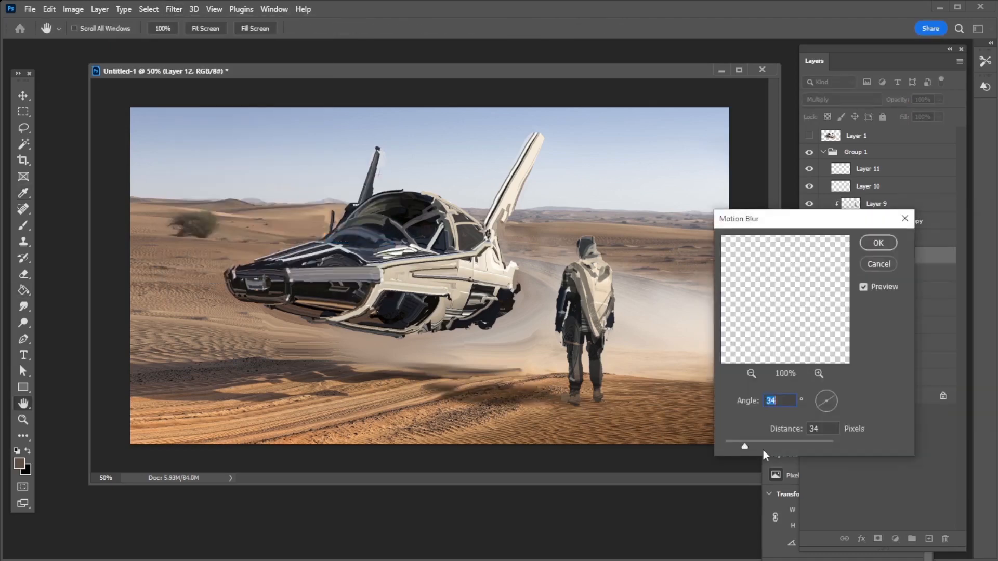
pyautogui.moveTo(763, 450); pyautogui.dragTo(738, 444)
pyautogui.click(877, 242)
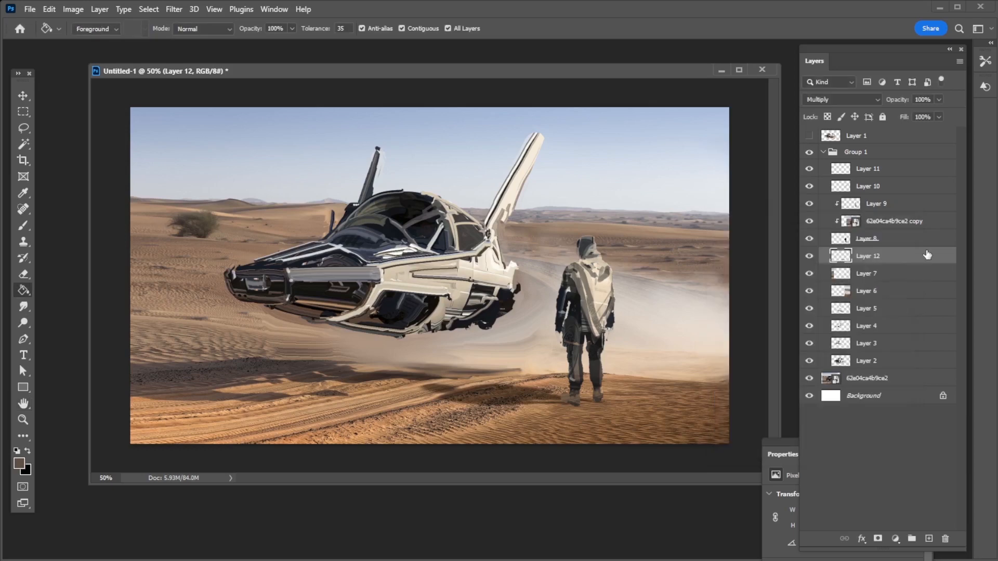
# Select the Overlay layer and brush a light stroke down the left edge of the man's hood
pyautogui.click(870, 170)
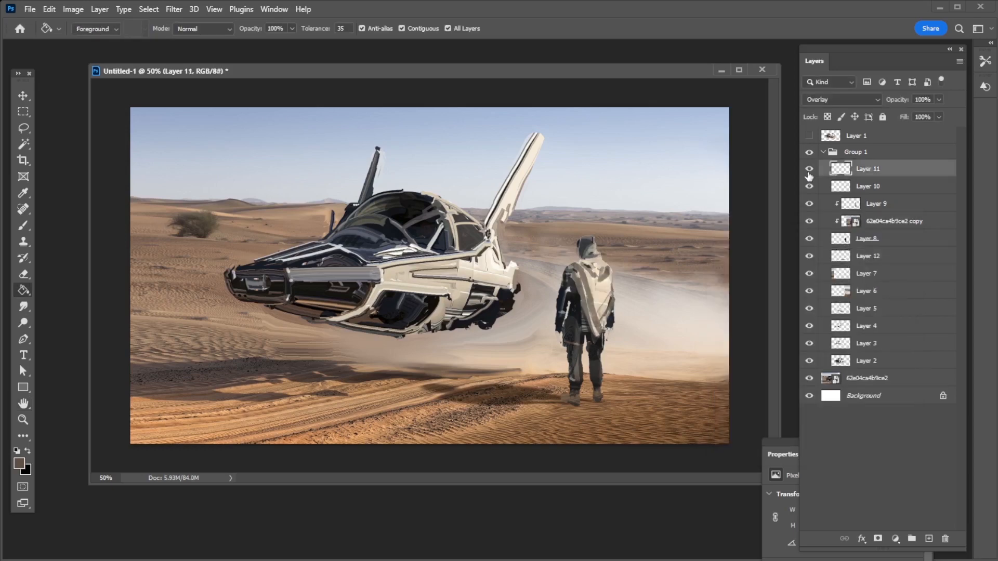
pyautogui.press('b')
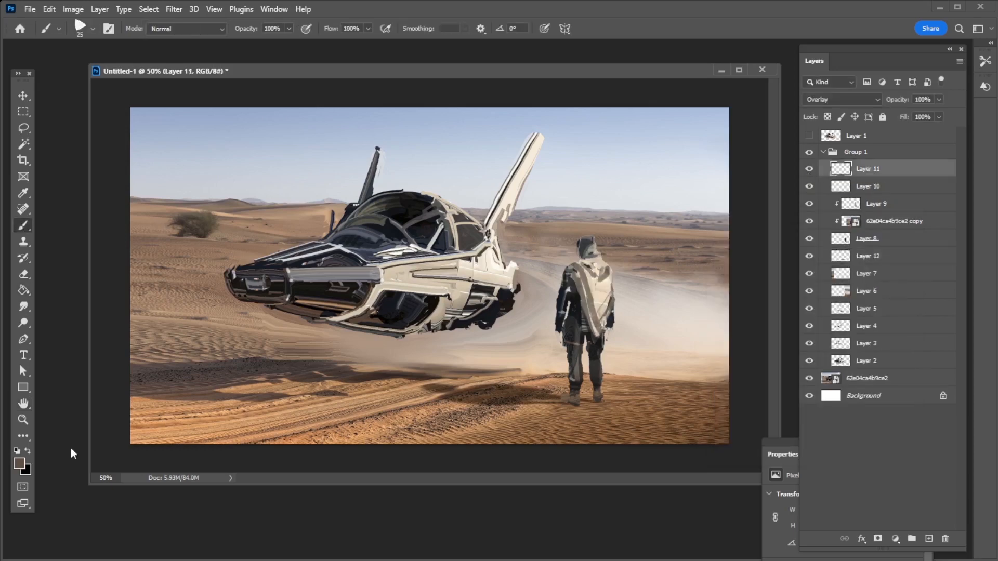
pyautogui.press('[')
pyautogui.press('[')
pyautogui.press('[')
pyautogui.press('[')
pyautogui.press('[')
pyautogui.press('[')
pyautogui.press('[')
pyautogui.keyDown('alt'); pyautogui.click(594, 184); pyautogui.keyUp('alt')
pyautogui.moveTo(579, 237); pyautogui.dragTo(578, 248)
# On a new layer on top of the group, paint cream cloth details on the man's hood and scarf
pyautogui.click(929, 538)
pyautogui.press(']')
pyautogui.press(']')
pyautogui.press(']')
pyautogui.press(']')
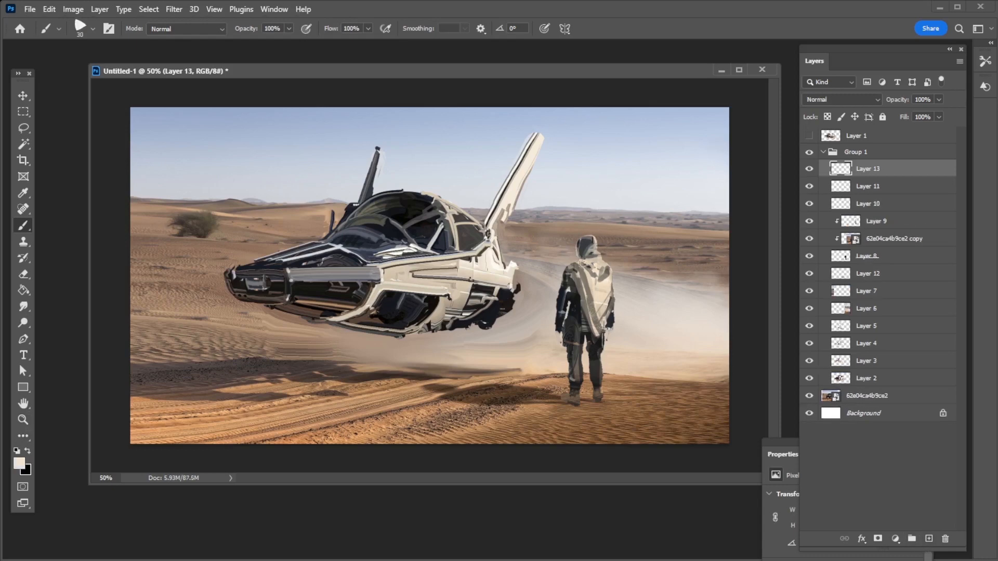
pyautogui.keyDown('alt'); pyautogui.click(598, 256); pyautogui.keyUp('alt')
pyautogui.press('[')
pyautogui.press('[')
pyautogui.press('[')
pyautogui.keyDown('alt'); pyautogui.click(597, 260); pyautogui.keyUp('alt')
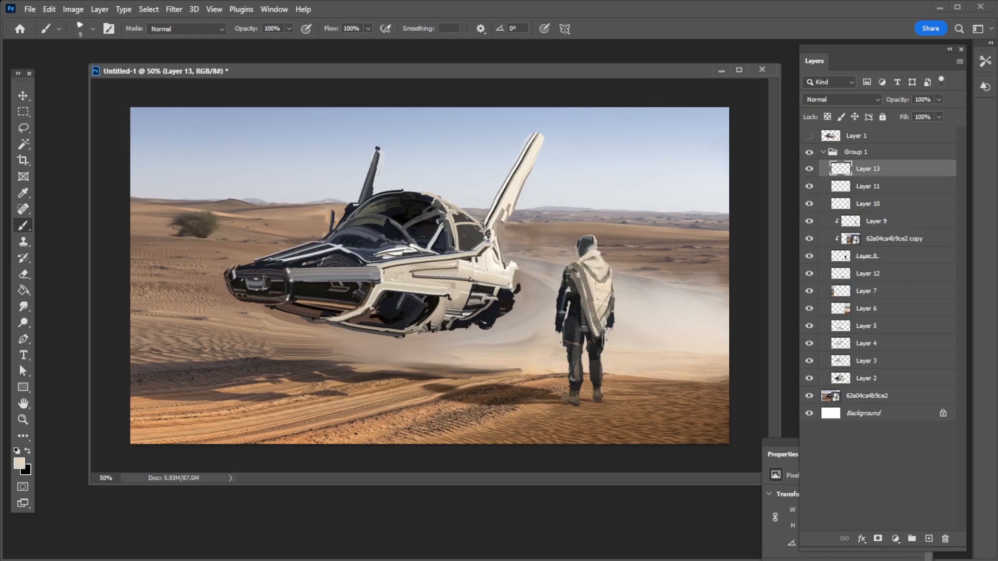
# Add another layer at the top of the group and switch the Brush to a soft round preset
pyautogui.press(']')
pyautogui.press(']')
pyautogui.press(']')
pyautogui.click(929, 540)
pyautogui.click(93, 29)
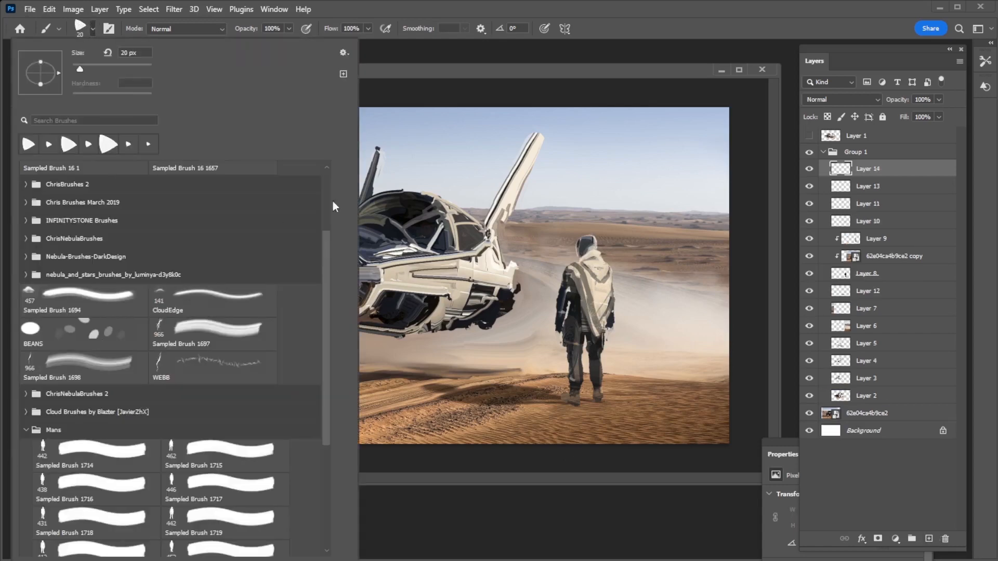
pyautogui.click(26, 171)
pyautogui.click(93, 295)
pyautogui.click(508, 82)
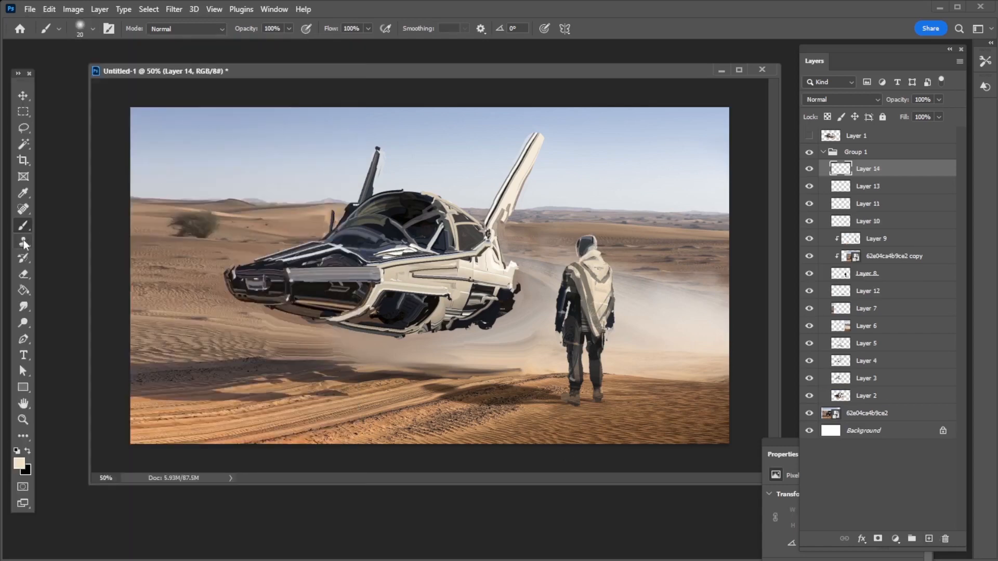
# Sample the sky blue and paint a soft haze over the vehicle's cockpit canopy with an enlarged brush
pyautogui.keyDown('alt'); pyautogui.click(489, 111); pyautogui.keyUp('alt')
pyautogui.moveTo(425, 197)
pyautogui.mouseDown()
pyautogui.moveTo(352, 222)
pyautogui.moveTo(462, 228)
pyautogui.mouseUp()
pyautogui.hotkey('ctrl', 'z')
pyautogui.press(']')
pyautogui.press(']')
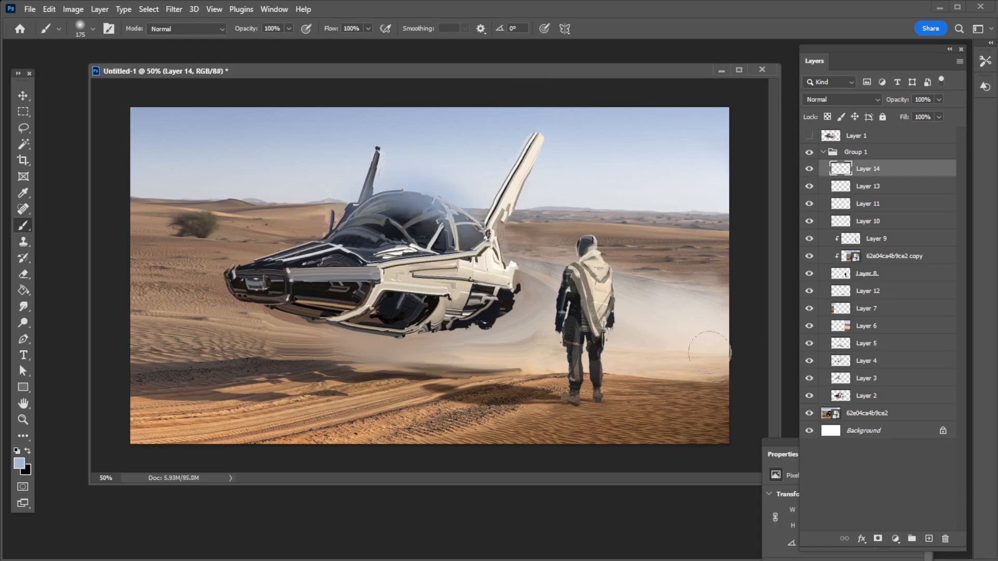
# Open the haze layer's Blending Options and lower the underlying layer's highlight limit in Blend If
pyautogui.click(861, 539)
pyautogui.click(890, 553)
pyautogui.moveTo(837, 365); pyautogui.dragTo(738, 365)
pyautogui.click(931, 148)
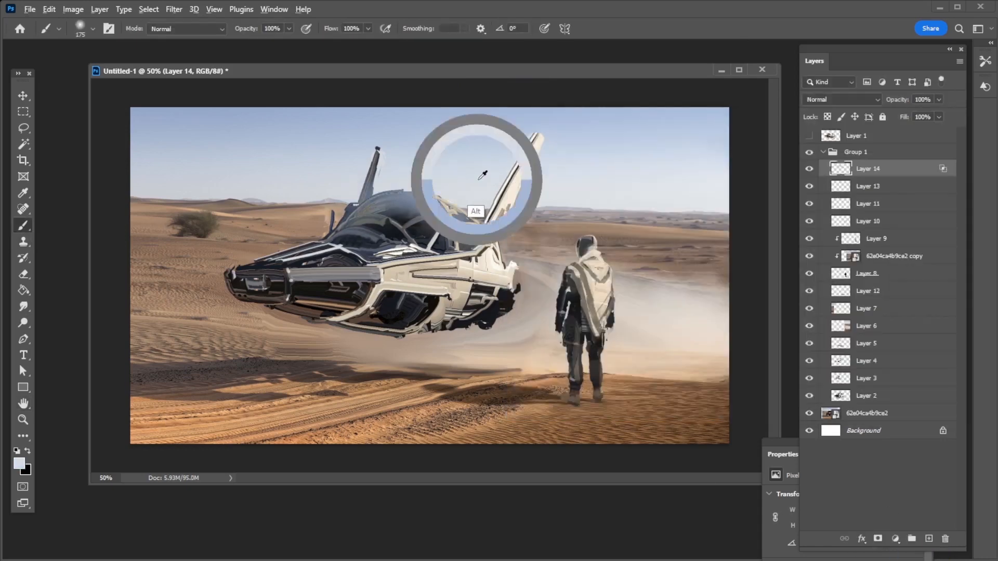
# Fine-tune the haze layer's Blend If range so the blue reflection falls mainly on the dark canopy glass
pyautogui.click(862, 539)
pyautogui.click(890, 553)
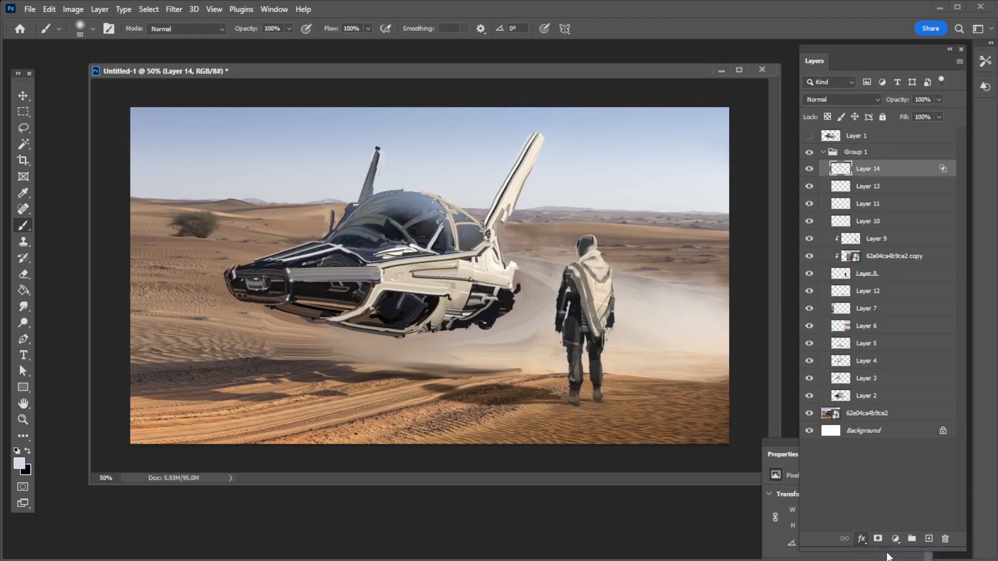
pyautogui.moveTo(696, 93); pyautogui.dragTo(716, 88)
pyautogui.moveTo(768, 324)
pyautogui.mouseDown()
pyautogui.moveTo(739, 325)
pyautogui.moveTo(749, 325)
pyautogui.mouseUp()
pyautogui.click(955, 106)
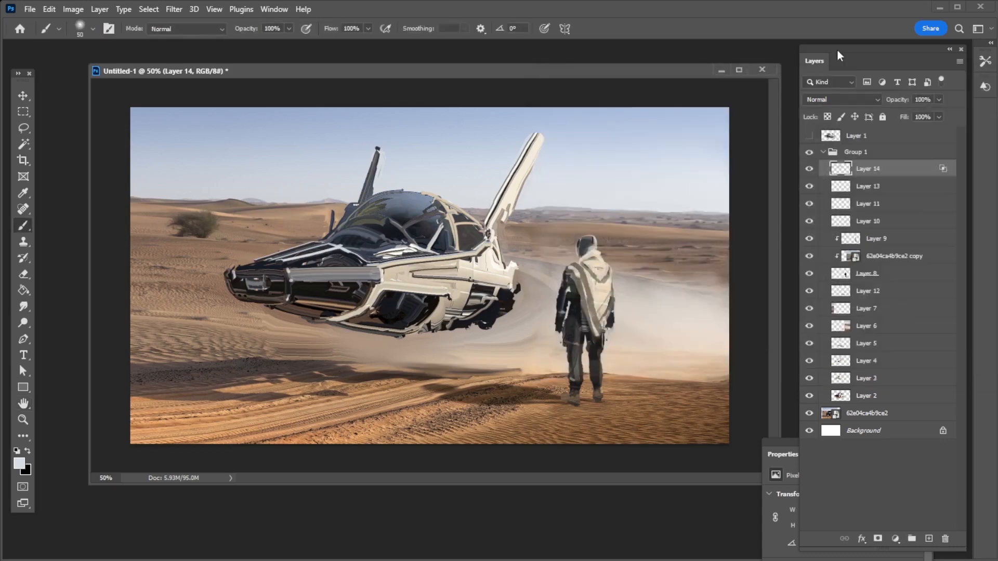
# Erase part of the blue haze along the canopy's front with a soft round Eraser and return to the Brush
pyautogui.press('e')
pyautogui.click(81, 28)
pyautogui.doubleClick(88, 295)
pyautogui.moveTo(352, 217)
pyautogui.mouseDown()
pyautogui.moveTo(380, 203)
pyautogui.moveTo(418, 204)
pyautogui.mouseUp()
pyautogui.click(24, 226)
pyautogui.hotkey('ctrl', 'z')
# Paint a soft pale reflection on the upper curve of the cockpit canopy, varying the brush size
pyautogui.press('[')
pyautogui.press('[')
pyautogui.press('[')
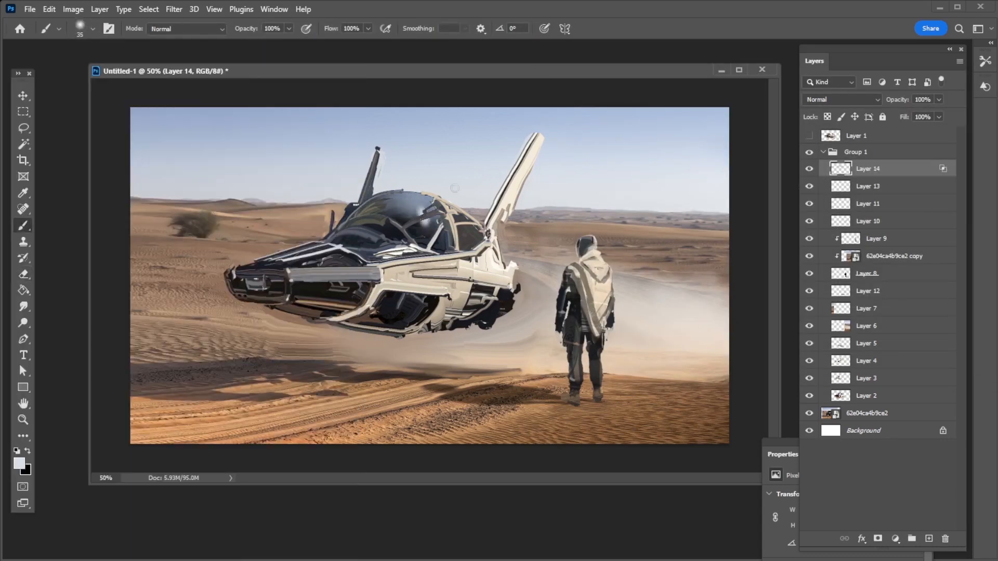
pyautogui.press(']')
pyautogui.press(']')
pyautogui.press(']')
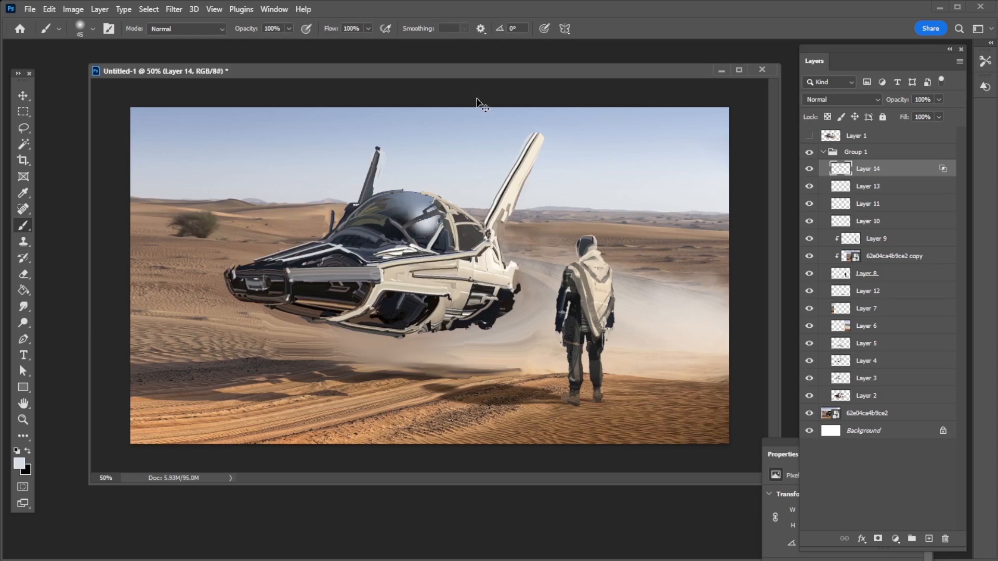
pyautogui.moveTo(423, 218); pyautogui.dragTo(429, 199)
pyautogui.press('[')
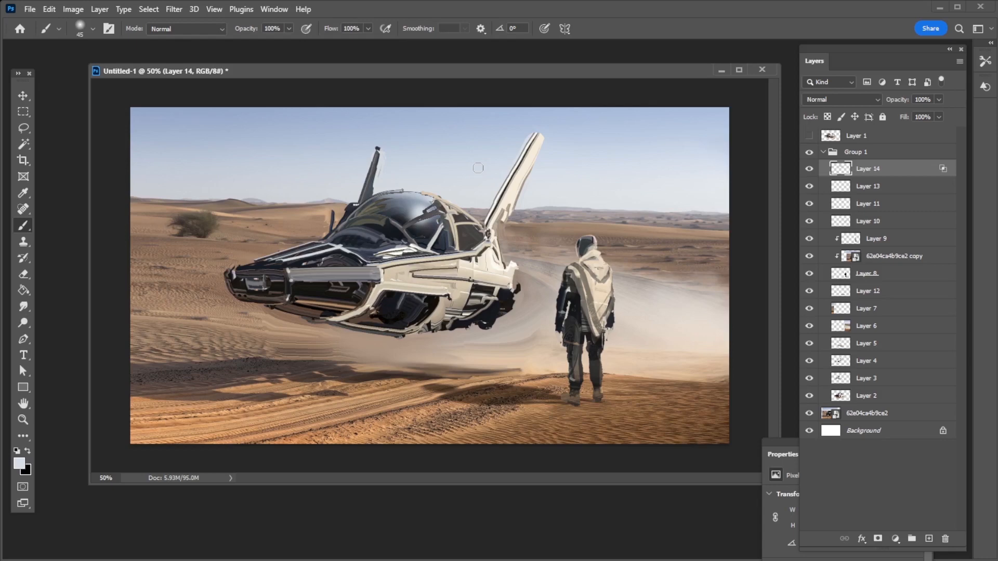
# Add a new layer above Layer 14, set its blend mode to Multiply, and pick a cyan-teal foreground colour
pyautogui.click(929, 540)
pyautogui.click(844, 100)
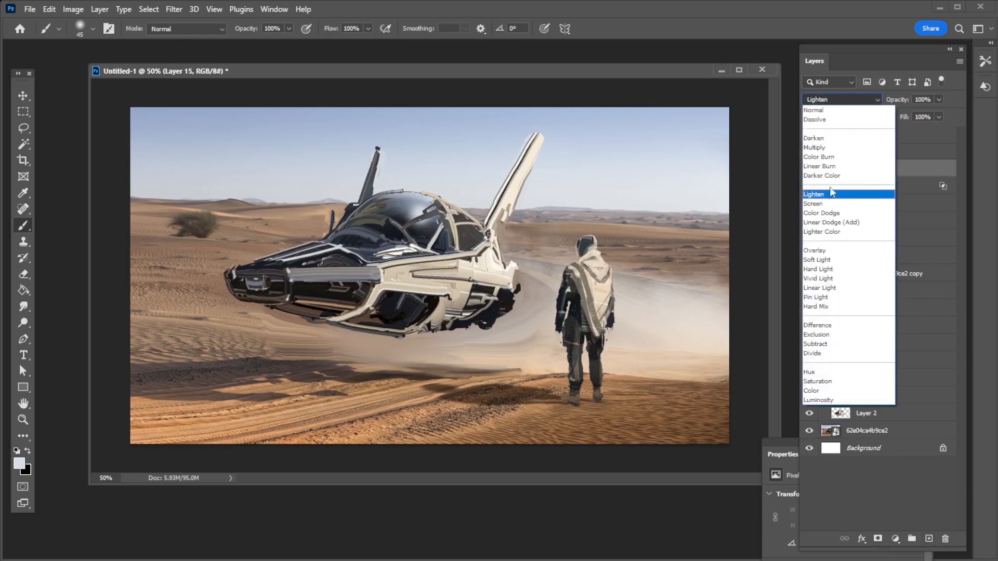
pyautogui.click(827, 146)
pyautogui.click(19, 464)
pyautogui.click(737, 373)
pyautogui.click(685, 322)
pyautogui.click(842, 291)
# Paint a thin teal stripe along the hull's upper side edge below the canopy, using a small Hard Round brush
pyautogui.click(93, 29)
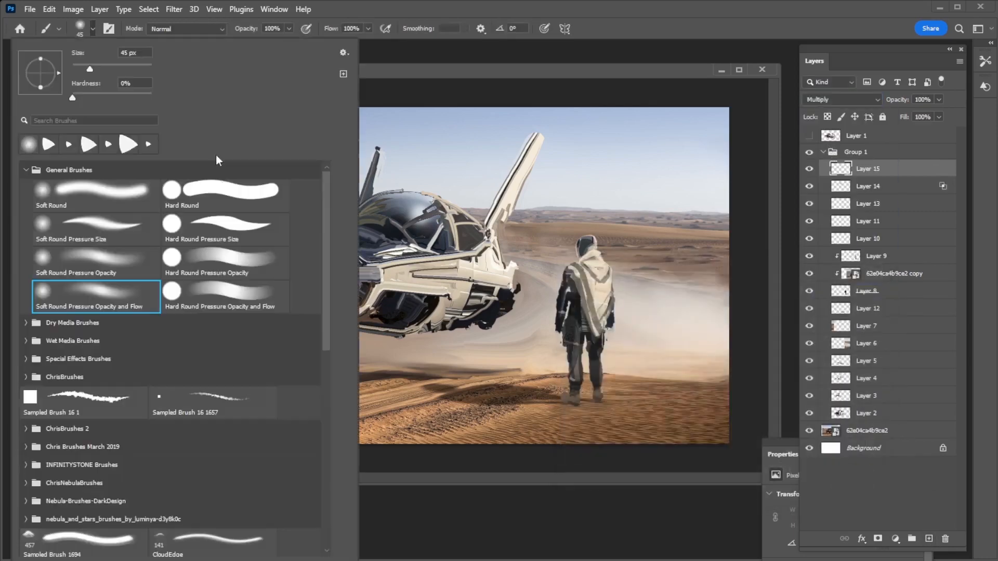
pyautogui.click(224, 193)
pyautogui.click(451, 77)
pyautogui.moveTo(379, 265); pyautogui.dragTo(470, 249)
pyautogui.hotkey('ctrl', 'z')
pyautogui.press('[')
pyautogui.press('[')
pyautogui.press('[')
pyautogui.moveTo(379, 265); pyautogui.dragTo(487, 242)
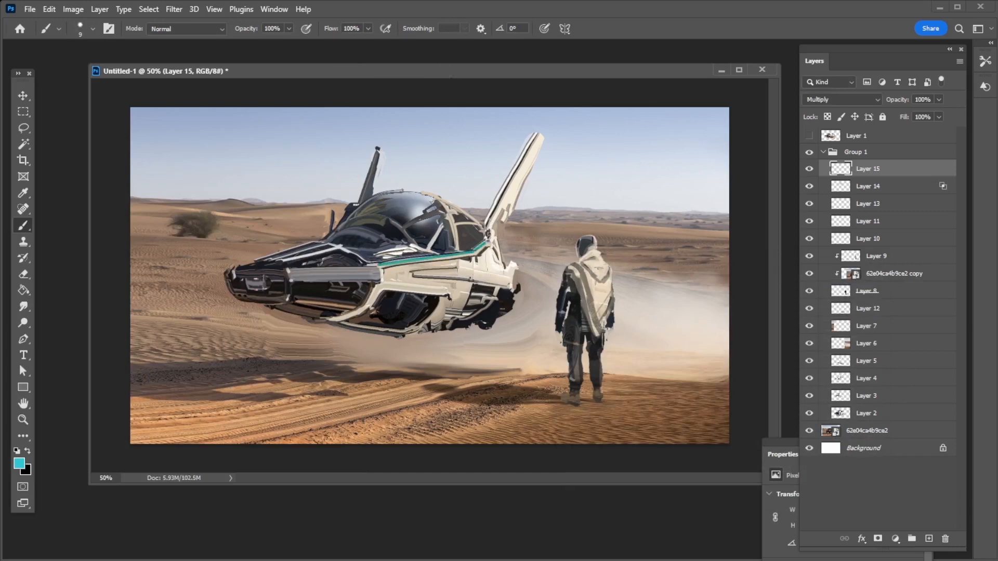
# Paint straight teal accent stripes along both tail fins, thickening the band near the large fin's tip
pyautogui.keyDown('shift'); pyautogui.click(534, 136); pyautogui.keyUp('shift')
pyautogui.click(486, 224)
pyautogui.keyDown('shift'); pyautogui.click(536, 134); pyautogui.keyUp('shift')
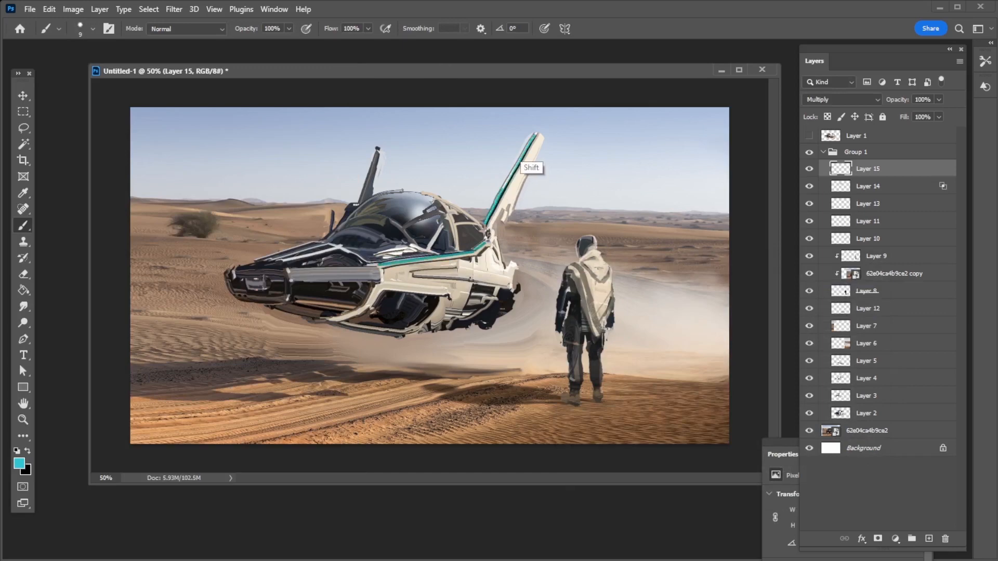
pyautogui.keyDown('shift'); pyautogui.click(541, 137); pyautogui.keyUp('shift')
pyautogui.click(358, 200)
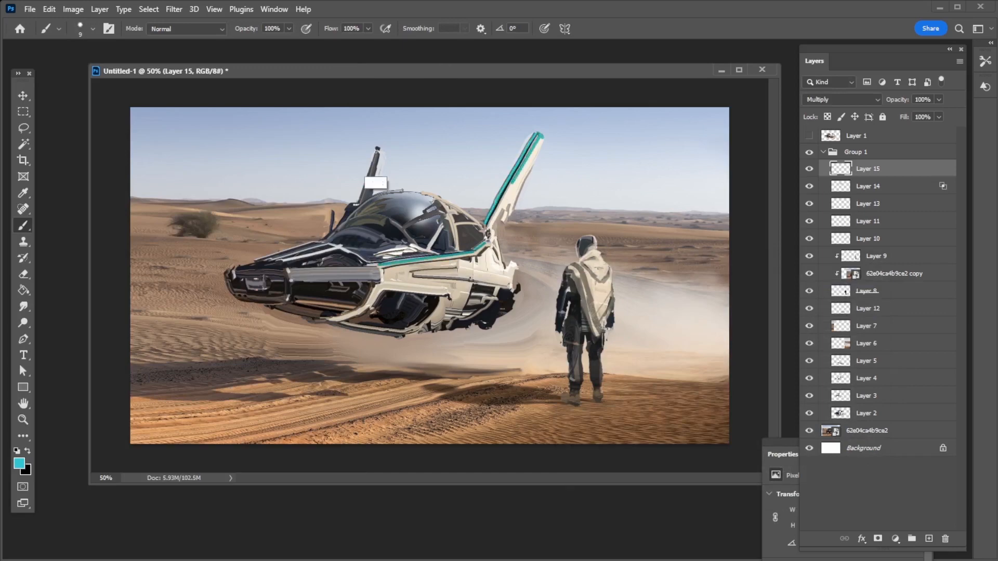
pyautogui.keyDown('shift'); pyautogui.click(378, 151); pyautogui.keyUp('shift')
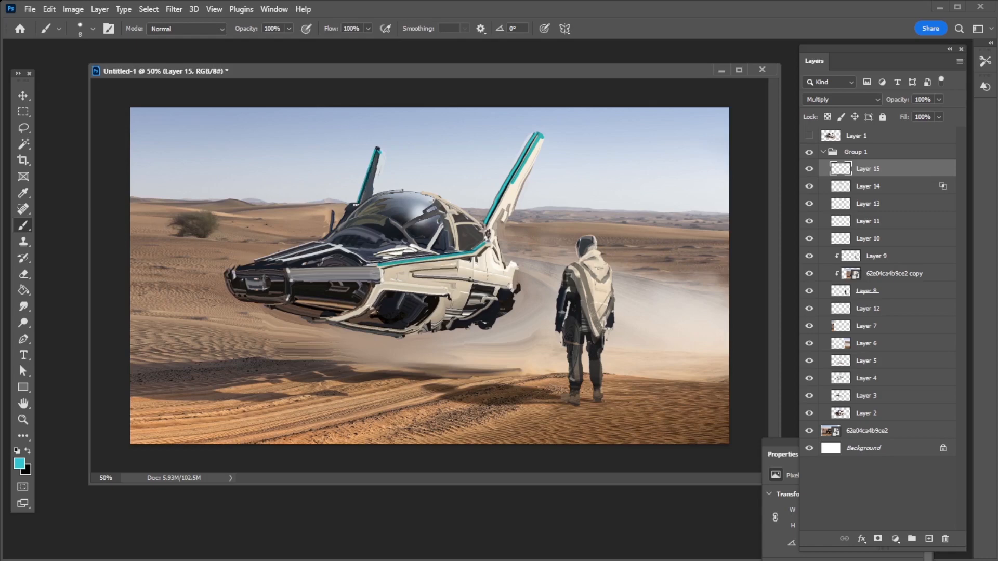
# Paint a round teal emblem on the rear hull side and a teal accent along the lower intake's upper edge
pyautogui.moveTo(489, 261)
pyautogui.mouseDown()
pyautogui.moveTo(490, 269)
pyautogui.moveTo(491, 260)
pyautogui.mouseUp()
pyautogui.hotkey('ctrl', 'z')
pyautogui.click(383, 288)
pyautogui.keyDown('shift'); pyautogui.click(415, 290); pyautogui.keyUp('shift')
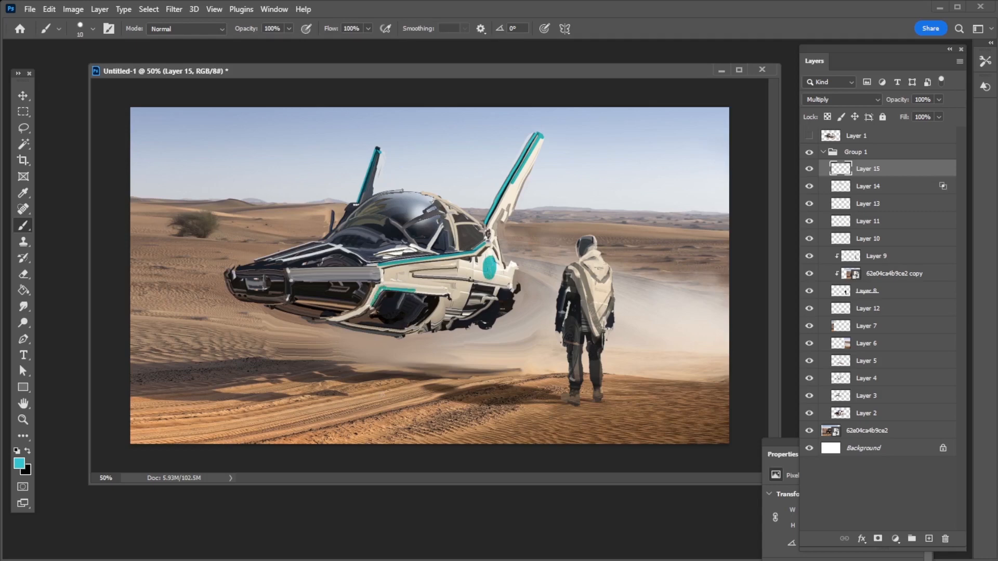
# Tone down the teal markings with Hue/Saturation, setting saturation to -41 and lightness to about +32
pyautogui.click(939, 116)
pyautogui.moveTo(939, 132)
pyautogui.mouseDown()
pyautogui.moveTo(912, 129)
pyautogui.moveTo(994, 122)
pyautogui.mouseUp()
pyautogui.hotkey('ctrl', 'u')
pyautogui.moveTo(817, 332); pyautogui.dragTo(793, 330)
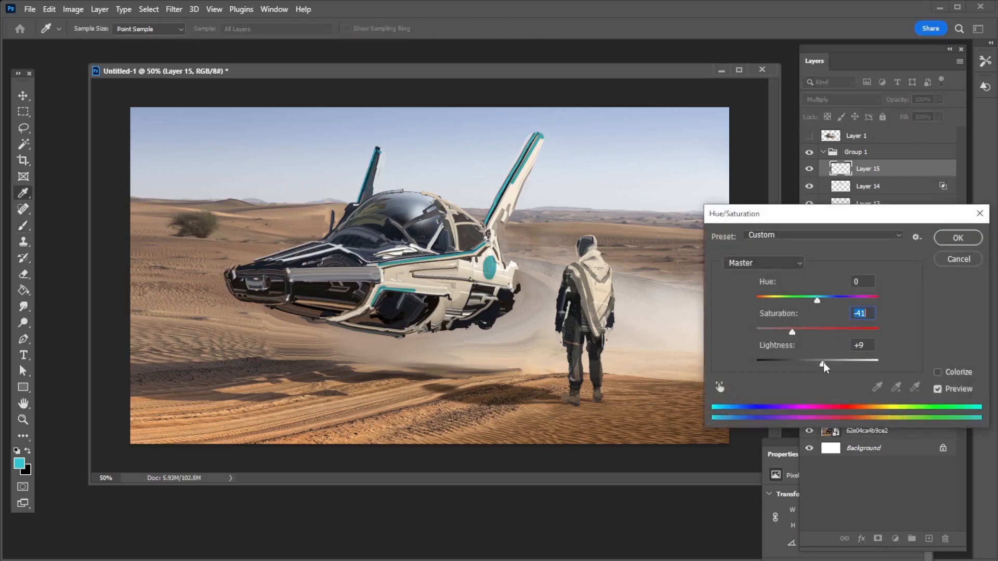
pyautogui.moveTo(817, 364); pyautogui.dragTo(837, 364)
pyautogui.press('Return')
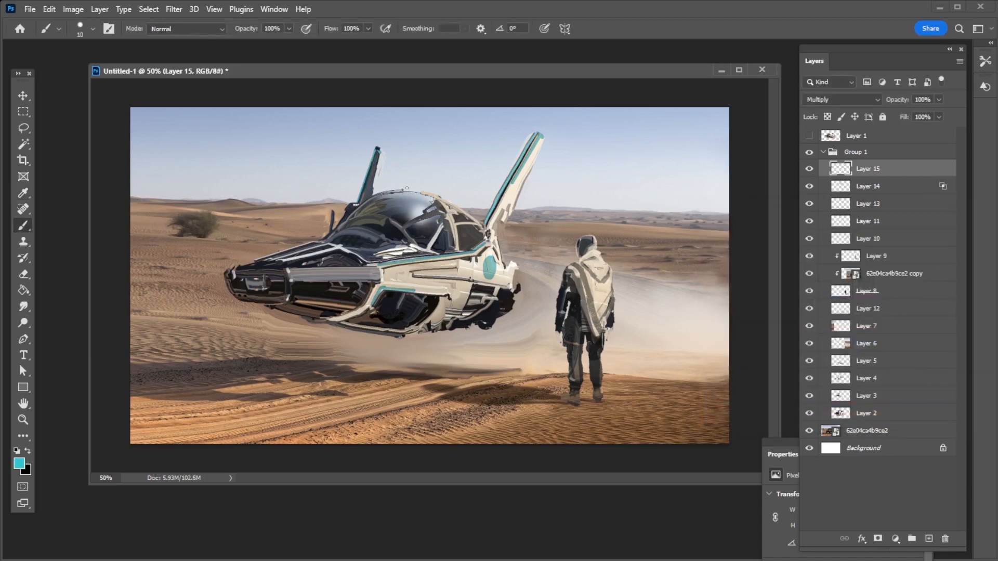
# Zoom the concept out to 33.3% and copy the whole original truck photo from its layer
pyautogui.press('z')
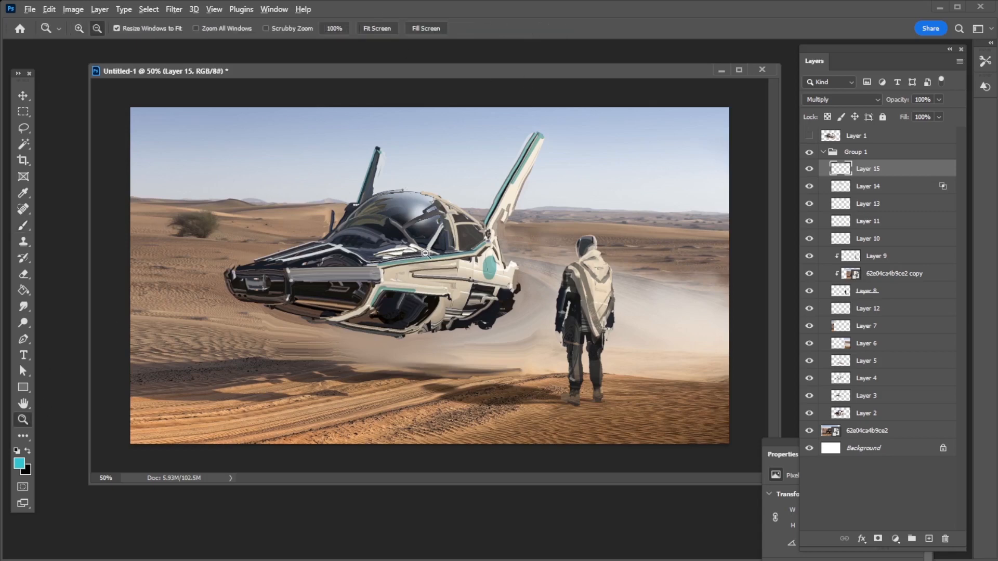
pyautogui.keyDown('alt'); pyautogui.click(425, 253); pyautogui.keyUp('alt')
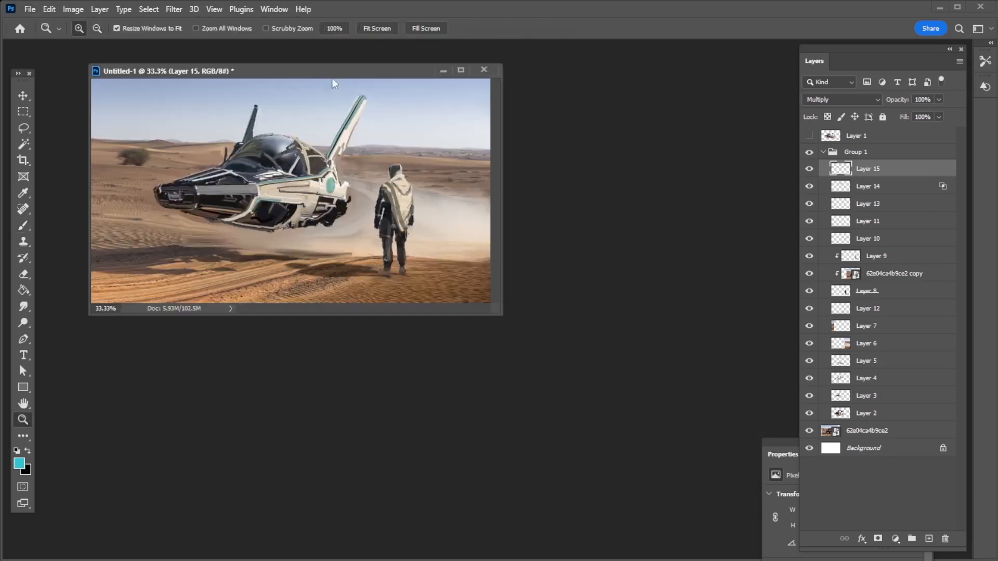
pyautogui.moveTo(333, 72); pyautogui.dragTo(585, 119)
pyautogui.click(852, 431)
pyautogui.keyDown('ctrl'); pyautogui.click(831, 432); pyautogui.keyUp('ctrl')
pyautogui.hotkey('ctrl', 'c')
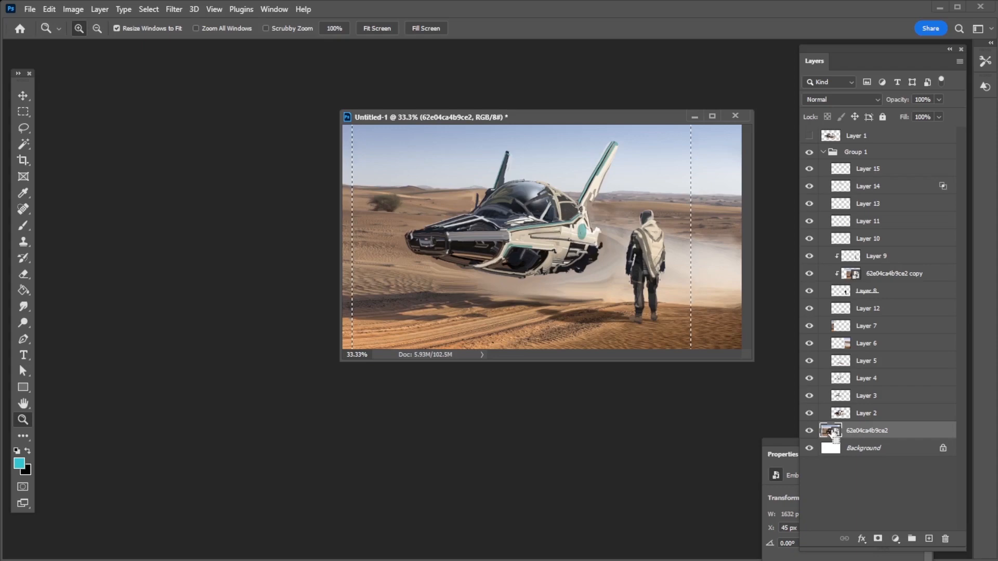
# Create a new document from the clipboard, paste the truck photo, and place both documents side by side for comparison
pyautogui.hotkey('ctrl', 'n')
pyautogui.press('Return')
pyautogui.keyDown('alt'); pyautogui.click(382, 363); pyautogui.keyUp('alt')
pyautogui.click(590, 115)
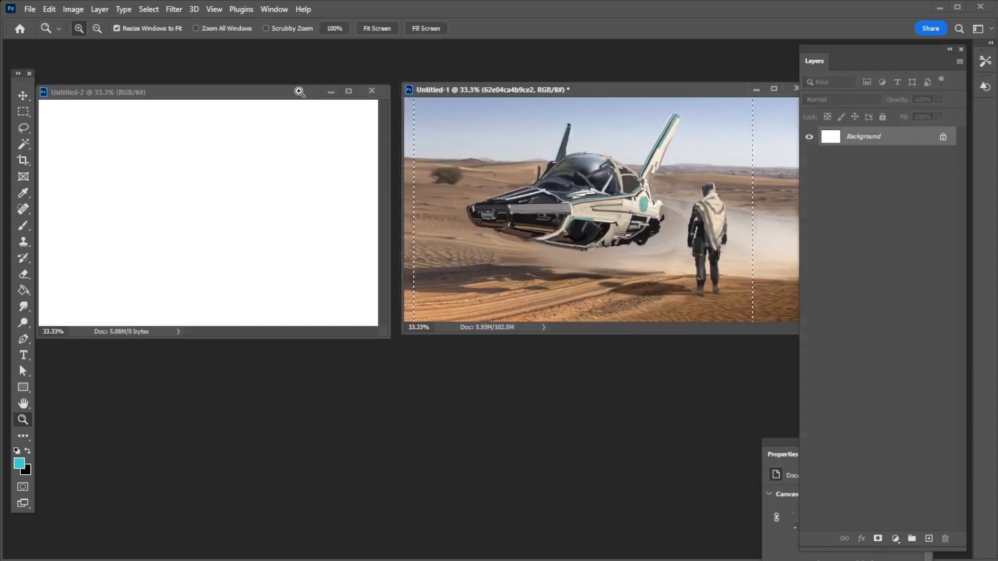
pyautogui.hotkey('ctrl', 'v')
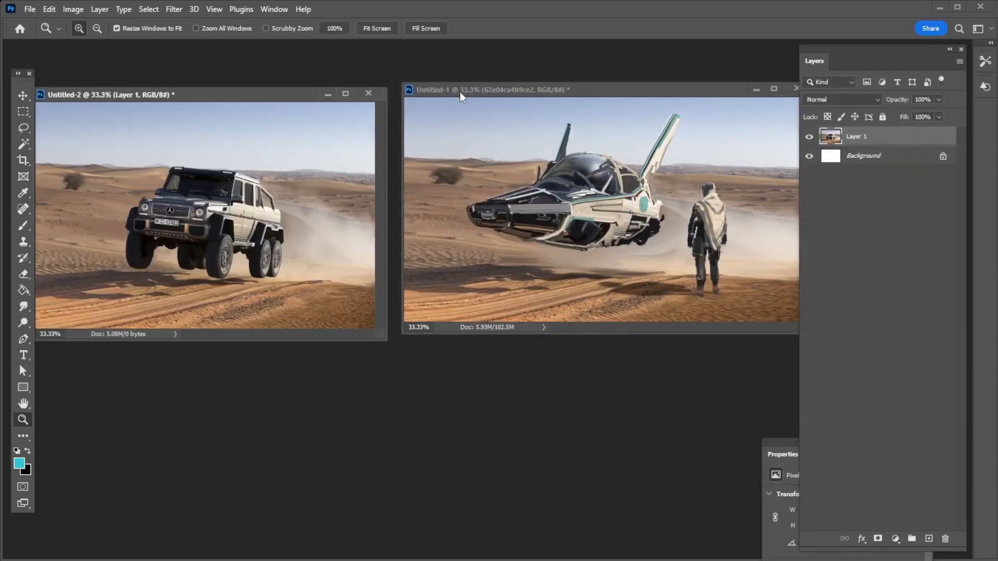
pyautogui.moveTo(459, 91); pyautogui.dragTo(448, 94)
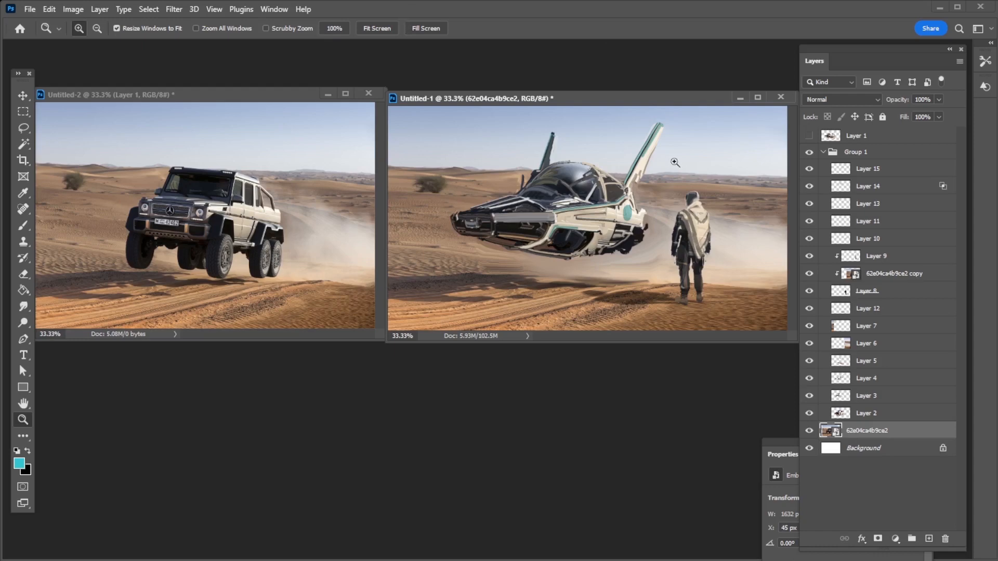
# Draw a freehand Lasso selection around the large tail fin and some surrounding sky
pyautogui.click(651, 171)
pyautogui.click(23, 128)
pyautogui.moveTo(538, 229)
pyautogui.mouseDown()
pyautogui.moveTo(498, 245)
pyautogui.moveTo(552, 217)
pyautogui.mouseUp()
pyautogui.hotkey('ctrl', 'j')
pyautogui.click(870, 156)
pyautogui.doubleClick(878, 167)
pyautogui.click(937, 128)
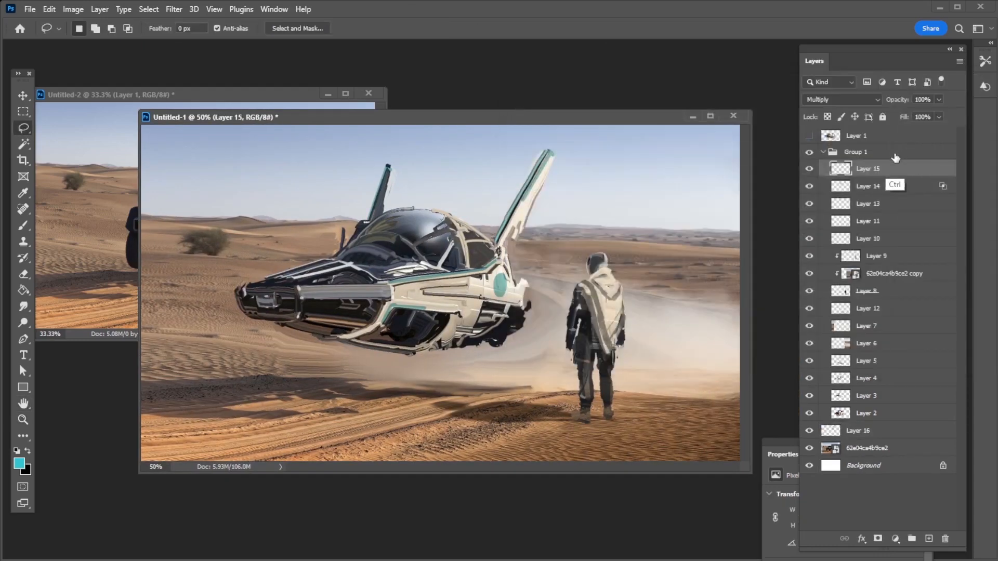
pyautogui.hotkey('ctrl', 't')
pyautogui.moveTo(555, 149); pyautogui.dragTo(541, 163)
pyautogui.press('Escape')
pyautogui.hotkey('ctrl', 'z')
# Collapse Group 1, put a merged copy of the selected fin on a new layer above it, and scale the copy down slightly
pyautogui.click(856, 153)
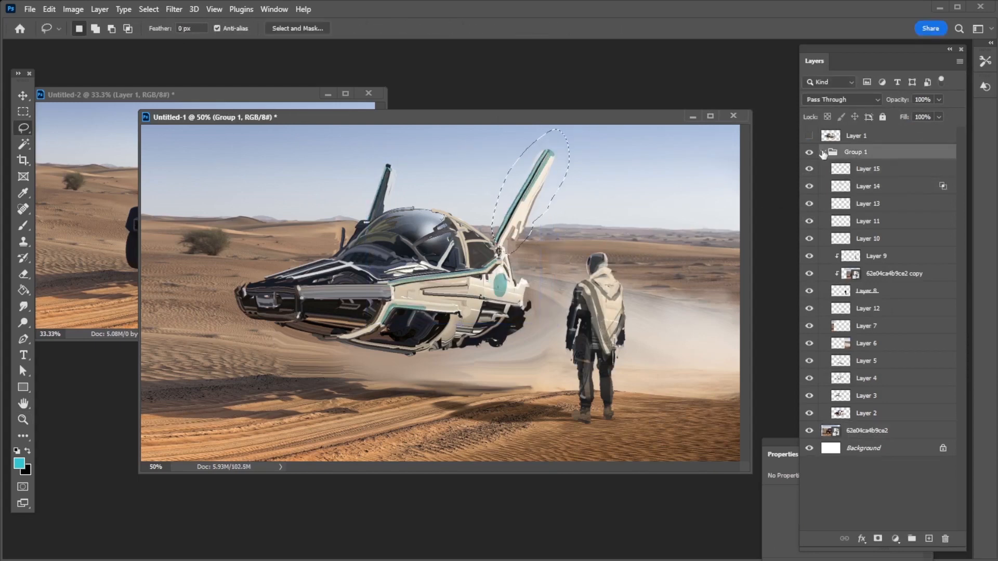
pyautogui.click(823, 152)
pyautogui.hotkey('ctrl', 'v')
pyautogui.hotkey('ctrl', 't')
pyautogui.moveTo(570, 128); pyautogui.dragTo(557, 142)
pyautogui.press('Return')
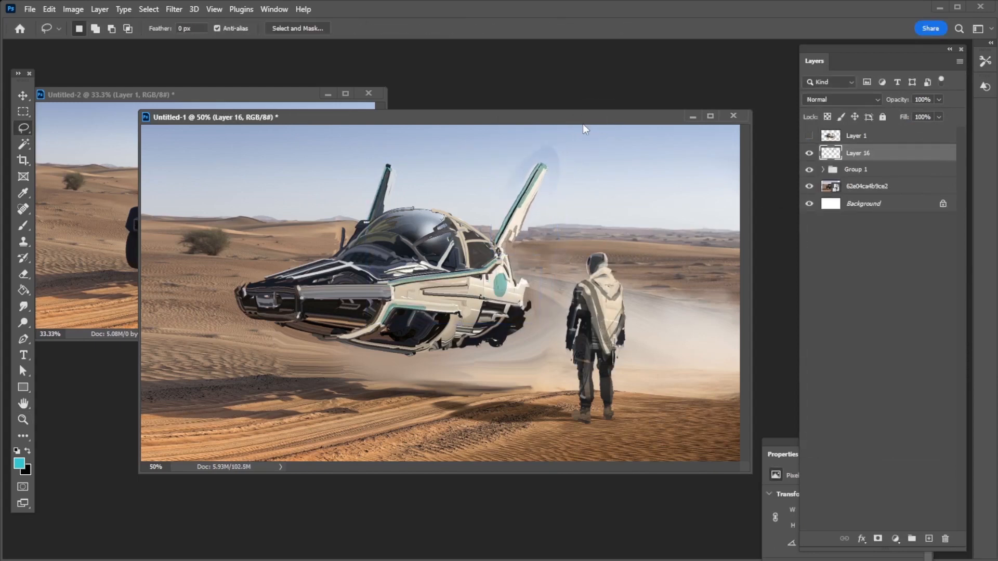
# Smudge the tip of the shortened fin with a hard round Smudge brush at 100% strength and size 10
pyautogui.click(23, 306)
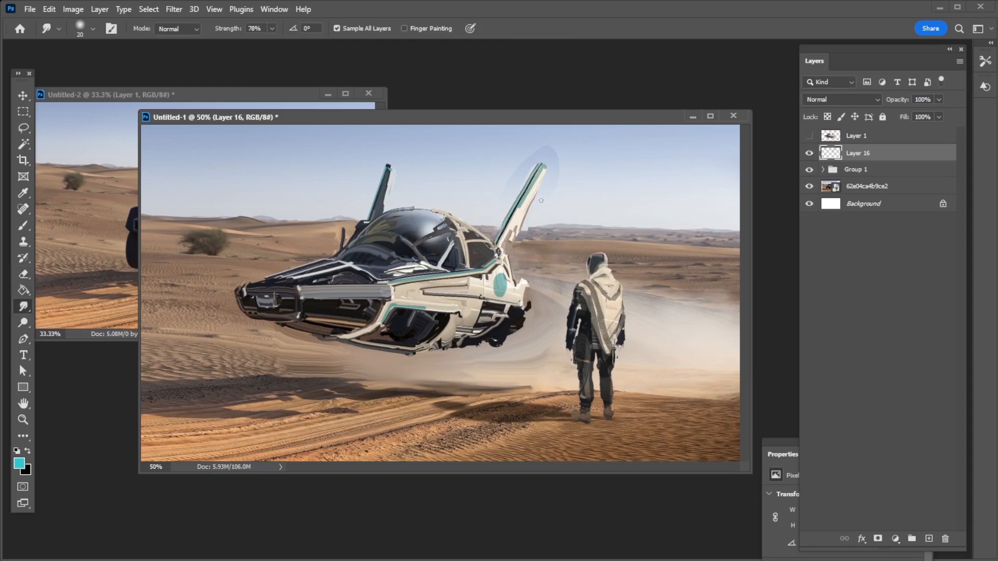
pyautogui.click(92, 29)
pyautogui.click(225, 192)
pyautogui.moveTo(272, 29); pyautogui.dragTo(317, 40)
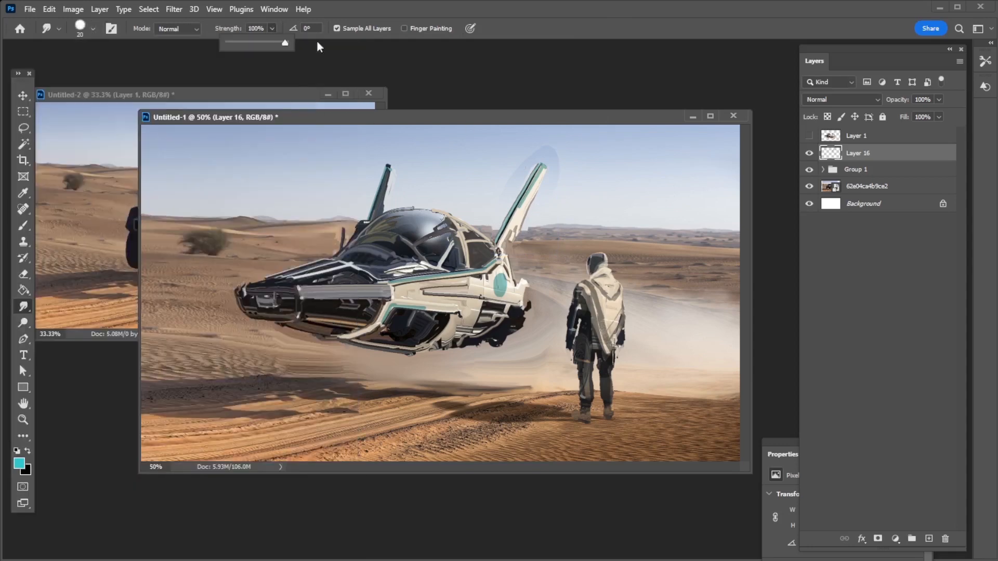
pyautogui.press('[')
pyautogui.press('[')
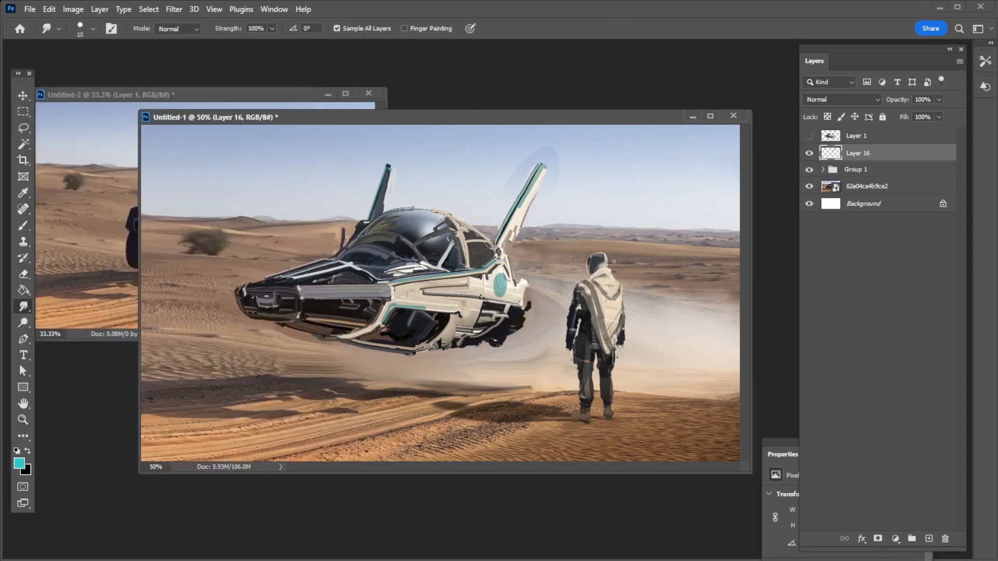
pyautogui.moveTo(546, 163)
pyautogui.mouseDown()
pyautogui.moveTo(526, 215)
pyautogui.moveTo(547, 166)
pyautogui.mouseUp()
# Lasso and delete an unwanted part along the shortened fin's edge, deselect, and return to the Smudge tool
pyautogui.click(26, 129)
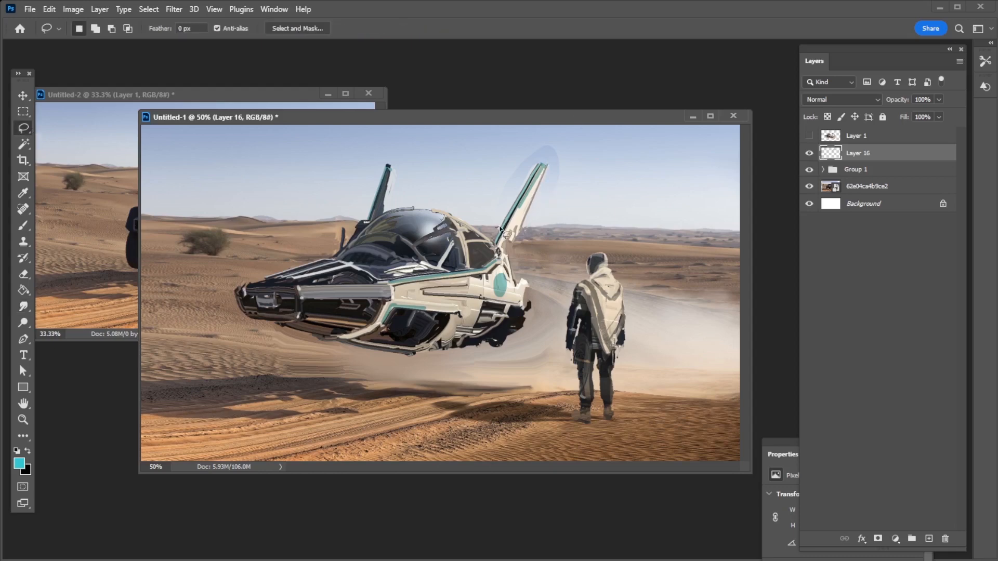
pyautogui.moveTo(499, 229); pyautogui.dragTo(541, 196)
pyautogui.press('Delete')
pyautogui.hotkey('ctrl', 'd')
pyautogui.click(26, 310)
pyautogui.click(26, 310)
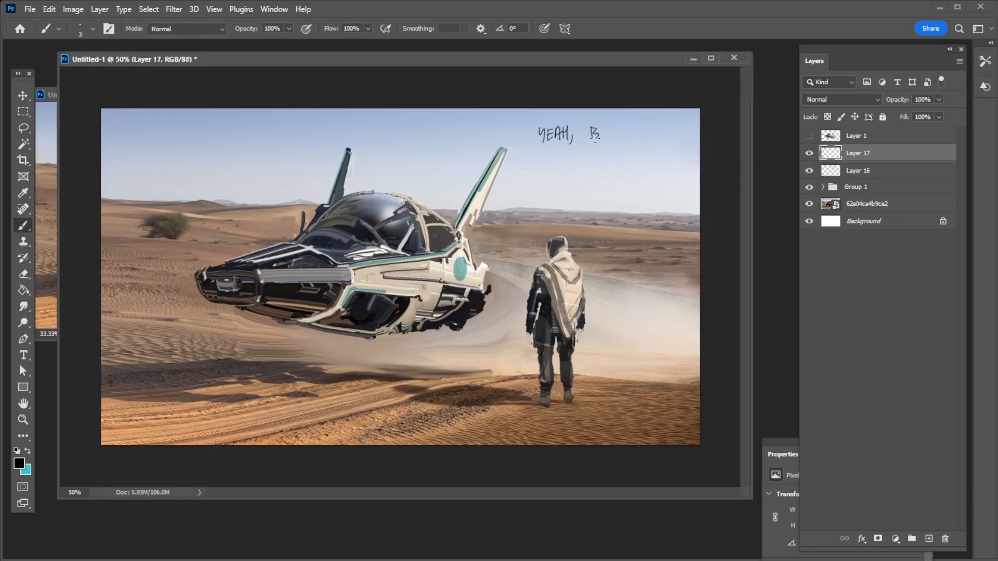
# Handwrite a small black comment beginning "YEAH," in the sky above the figure on a new layer
pyautogui.moveTo(564, 151); pyautogui.dragTo(565, 164)
pyautogui.moveTo(571, 154); pyautogui.dragTo(571, 155)
pyautogui.moveTo(575, 154); pyautogui.dragTo(585, 153)
pyautogui.moveTo(605, 154); pyautogui.dragTo(606, 164)
pyautogui.moveTo(601, 153); pyautogui.dragTo(596, 258)
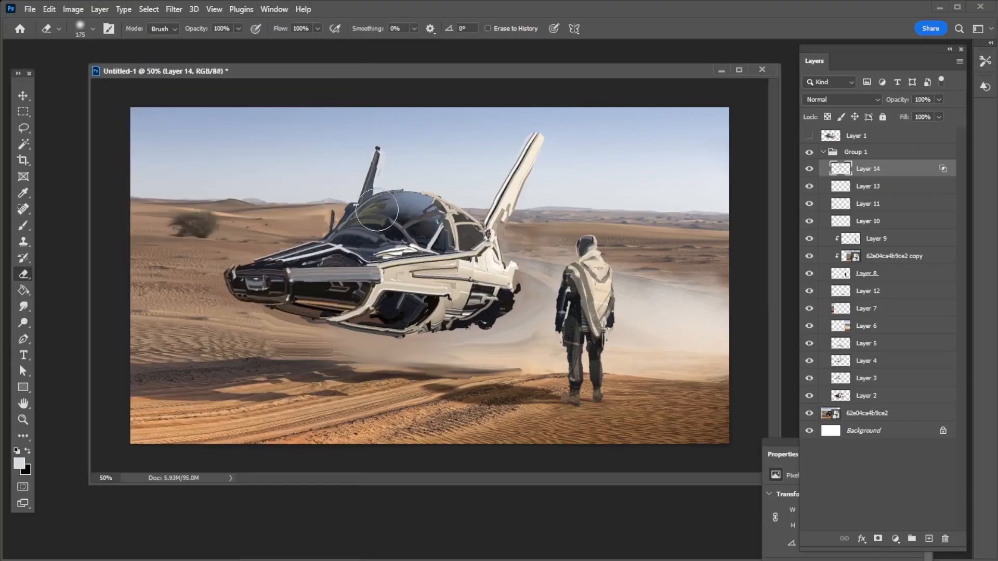
# Refine the canopy's pale reflection into a subtler sheen, reducing the soft brush to 45 px
pyautogui.press('b')
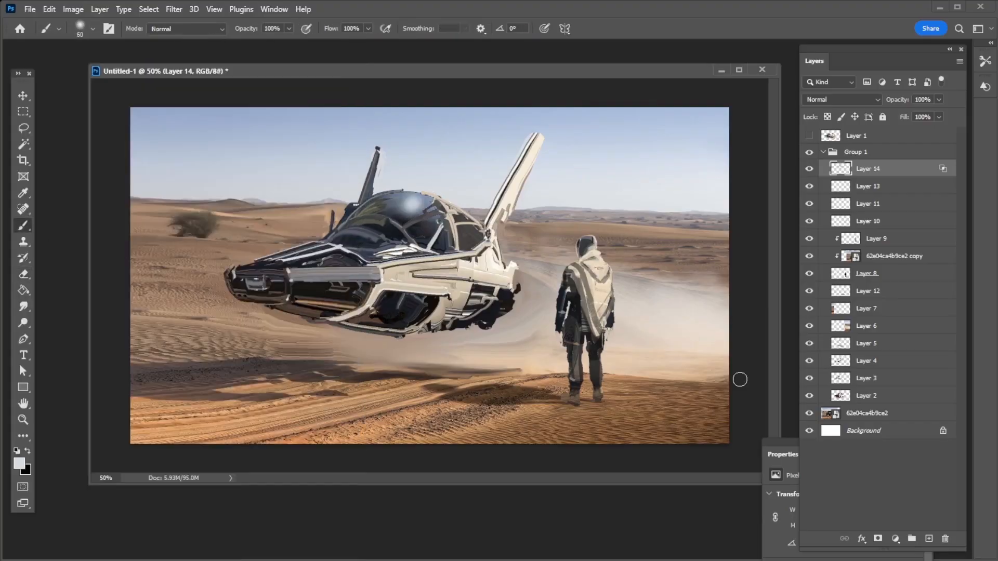
pyautogui.press('[')
pyautogui.press('[')
pyautogui.press('[')
pyautogui.press('[')
pyautogui.press('[')
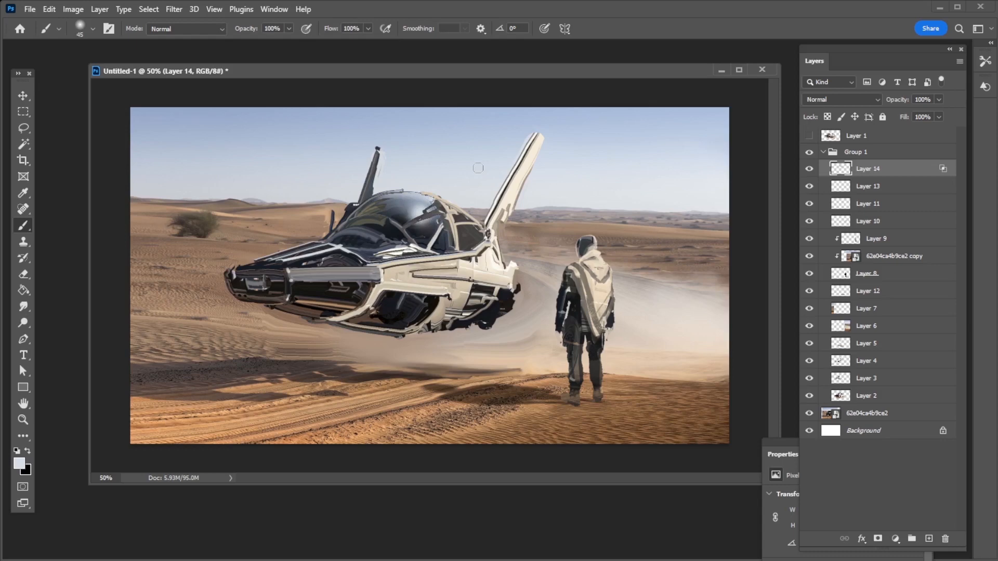
# Create a new Multiply layer at the top of Group 1 and change the foreground colour to cyan-teal
pyautogui.click(929, 539)
pyautogui.click(841, 99)
pyautogui.click(819, 148)
pyautogui.click(19, 463)
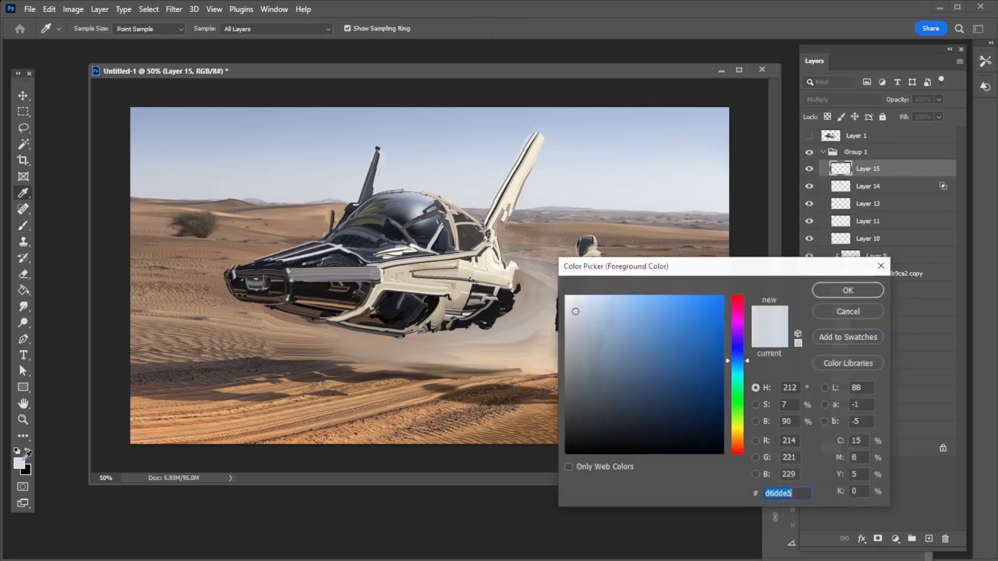
pyautogui.click(737, 371)
pyautogui.click(686, 331)
pyautogui.click(847, 290)
# Paint a teal line along the hull's side edge from nose to fin base, using a 9 px Hard Round brush
pyautogui.click(92, 29)
pyautogui.doubleClick(229, 193)
pyautogui.click(380, 264)
pyautogui.keyDown('shift'); pyautogui.click(473, 253); pyautogui.keyUp('shift')
pyautogui.hotkey('ctrl', 'z')
pyautogui.press('[')
pyautogui.keyDown('shift'); pyautogui.click(474, 254); pyautogui.keyUp('shift')
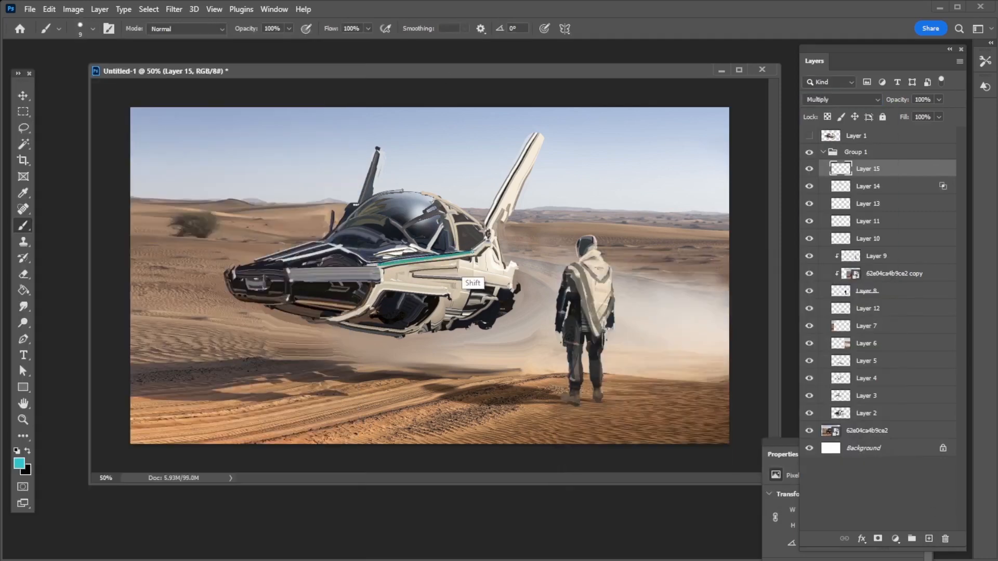
pyautogui.keyDown('shift'); pyautogui.click(487, 243); pyautogui.keyUp('shift')
# Paint teal stripes up the large fin, with a second band near its tip, and along the small far fin
pyautogui.click(487, 224)
pyautogui.keyDown('shift'); pyautogui.click(535, 135); pyautogui.keyUp('shift')
pyautogui.click(501, 191)
pyautogui.keyDown('shift'); pyautogui.click(535, 136); pyautogui.keyUp('shift')
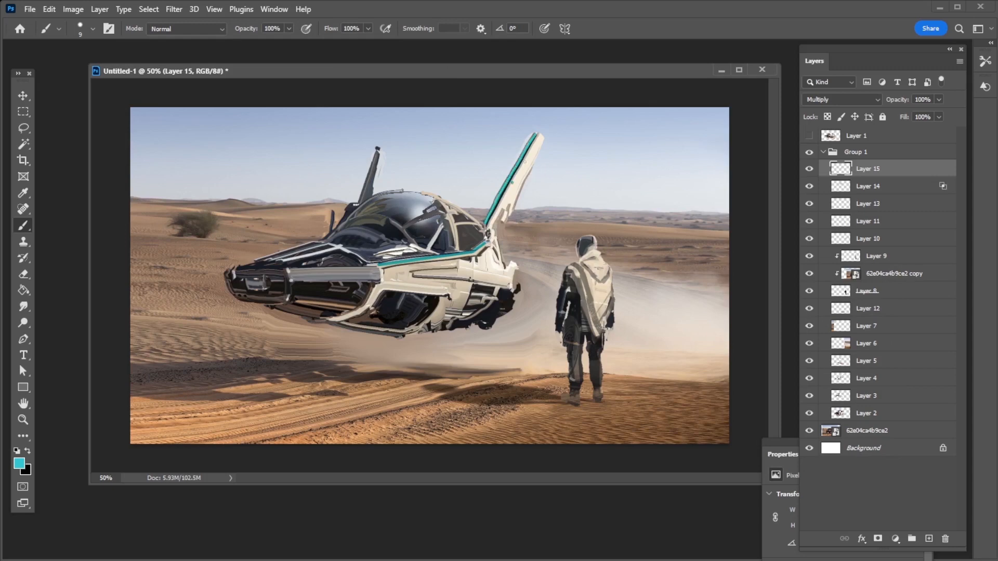
pyautogui.moveTo(514, 181); pyautogui.dragTo(537, 134)
pyautogui.click(359, 201)
pyautogui.keyDown('shift'); pyautogui.click(377, 149); pyautogui.keyUp('shift')
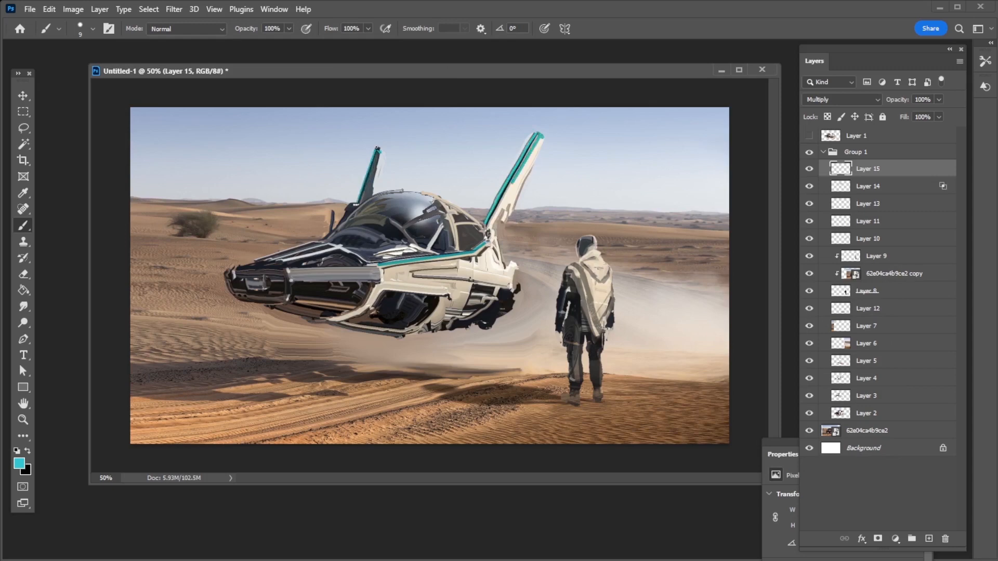
# Add a teal roundel and intake accent to the hull, and set the markings' saturation to -41 and lightness to +32
pyautogui.click(489, 266)
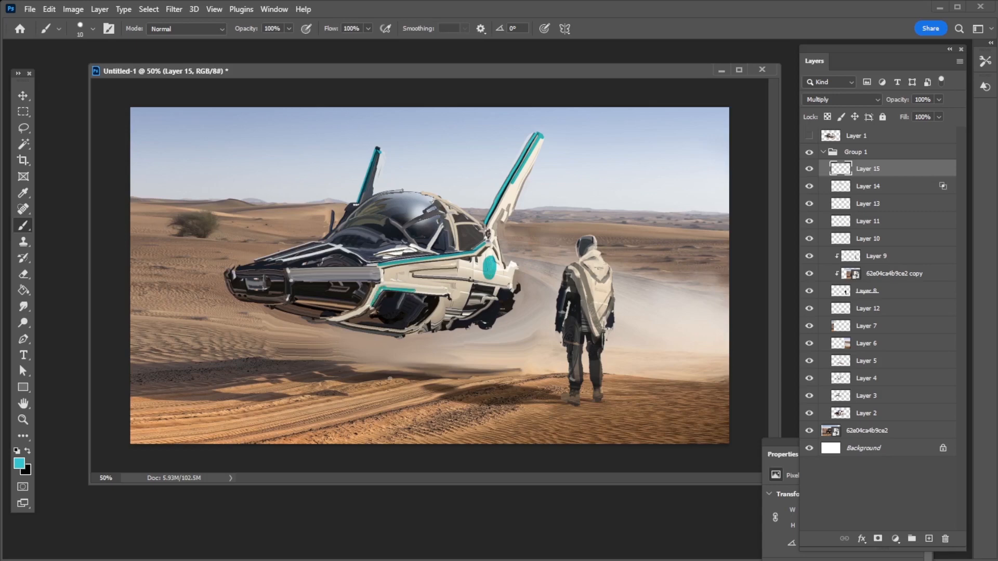
pyautogui.click(939, 99)
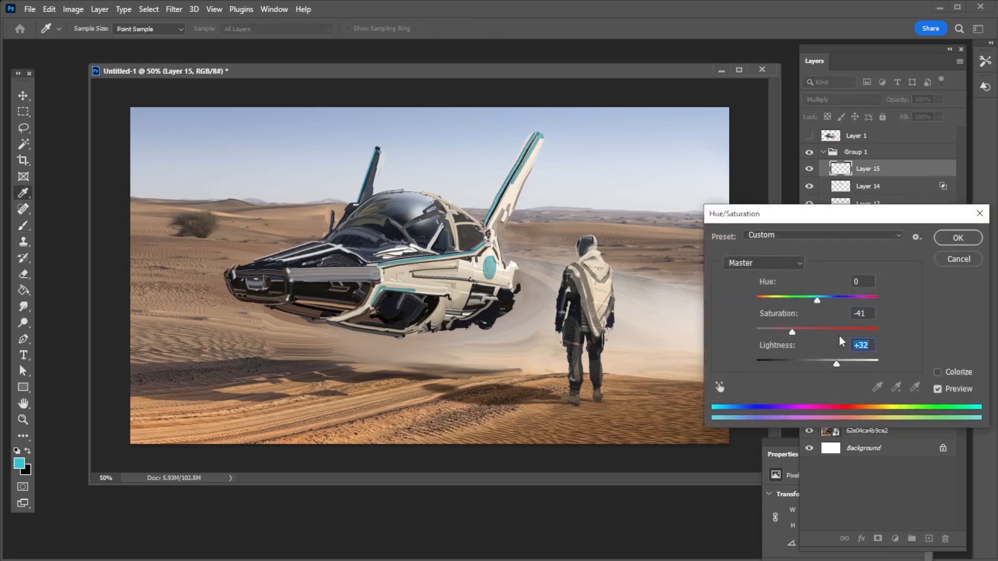
pyautogui.press('Return')
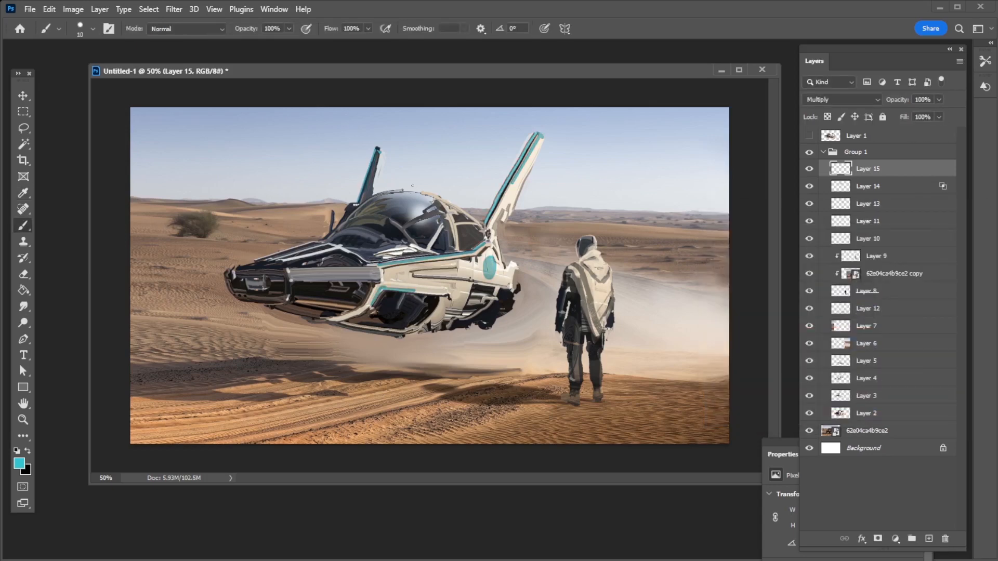